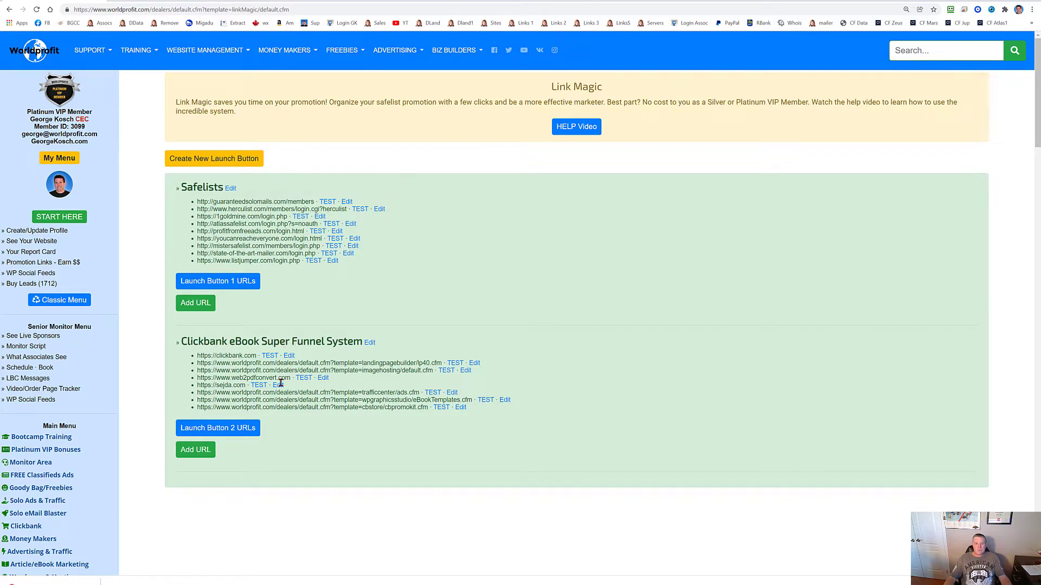
Launch the Clickbank eBook Super Funnel System URLs and log in to ClickBank with the saved "Clickbank - Seller" passcard.
left_click(219, 428)
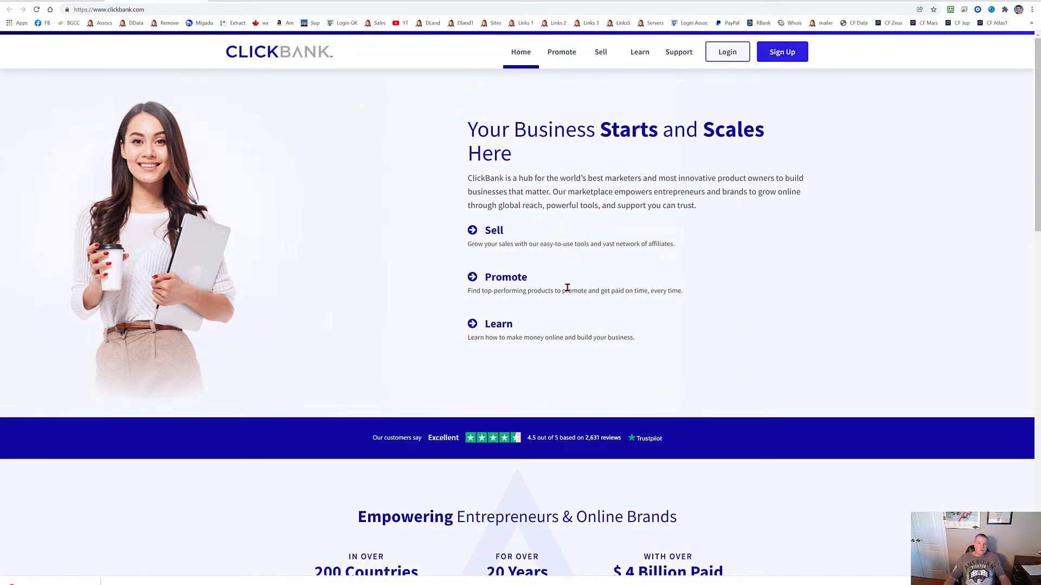
left_click(505, 280)
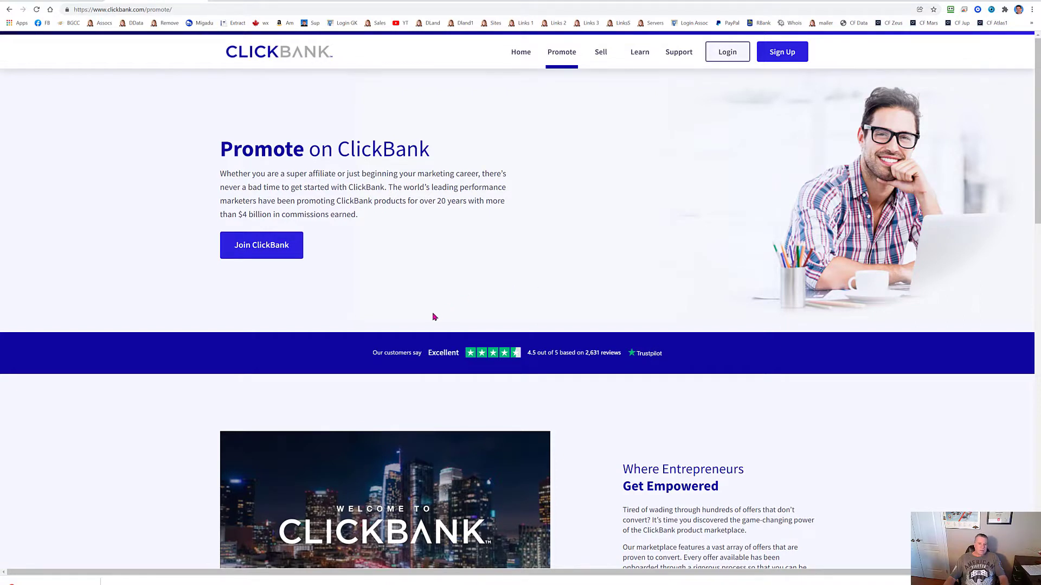
left_click(250, 584)
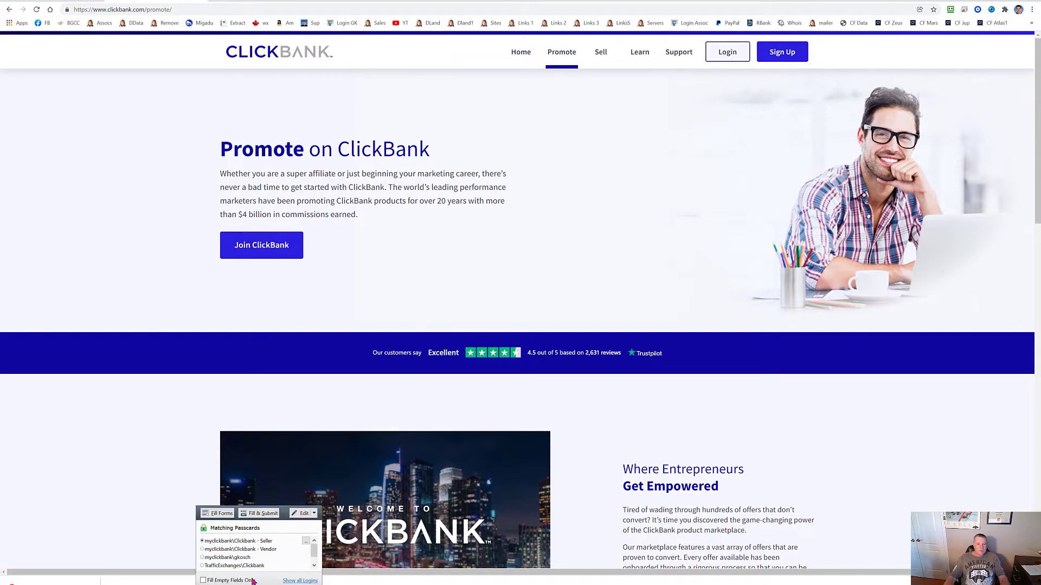
left_click(306, 541)
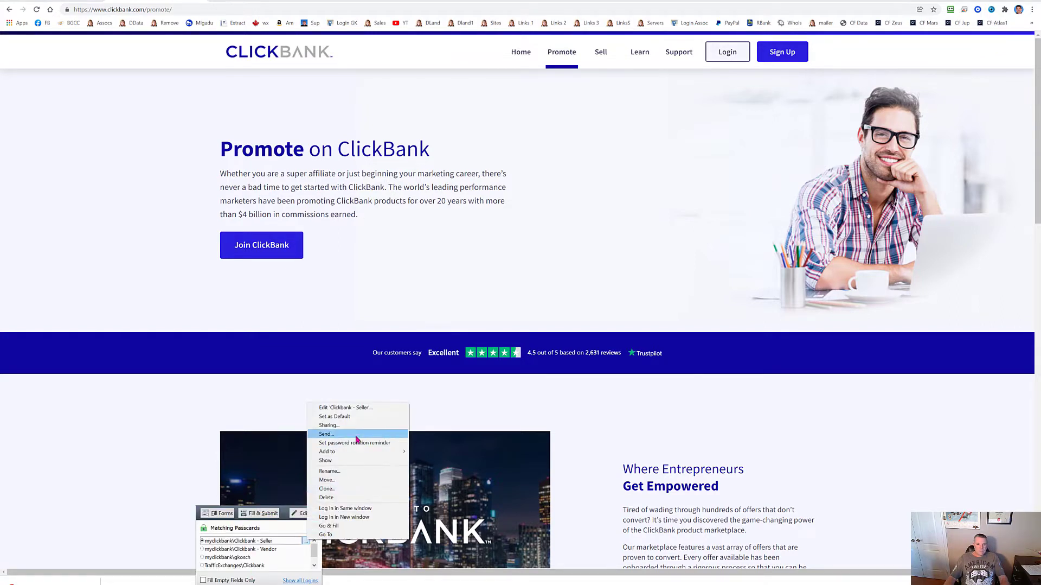
left_click(367, 509)
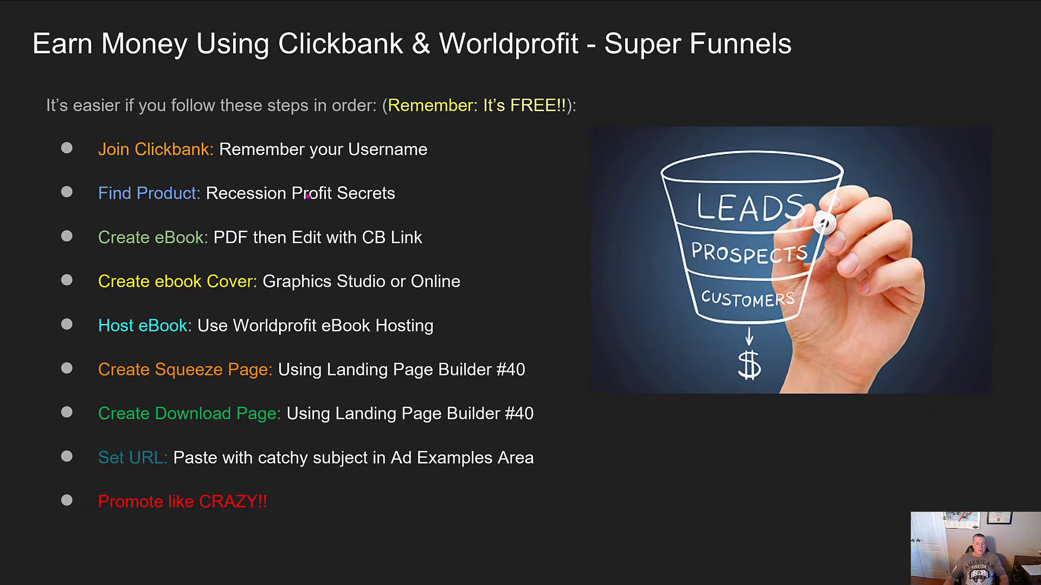
Search the ClickBank marketplace for "recession profit secrets".
key("alt+Tab")
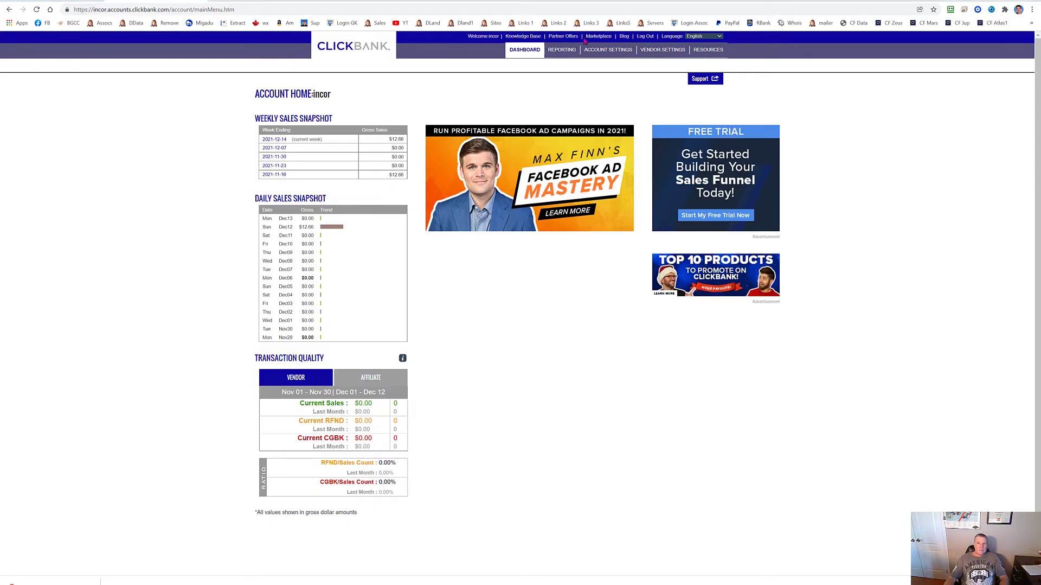
left_click(599, 37)
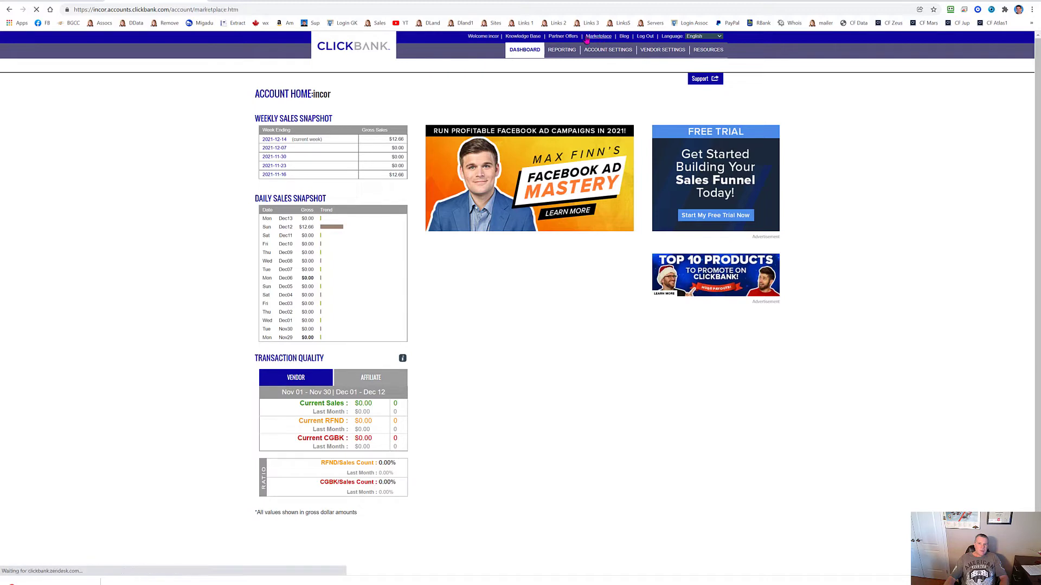
left_click(539, 91)
type("re")
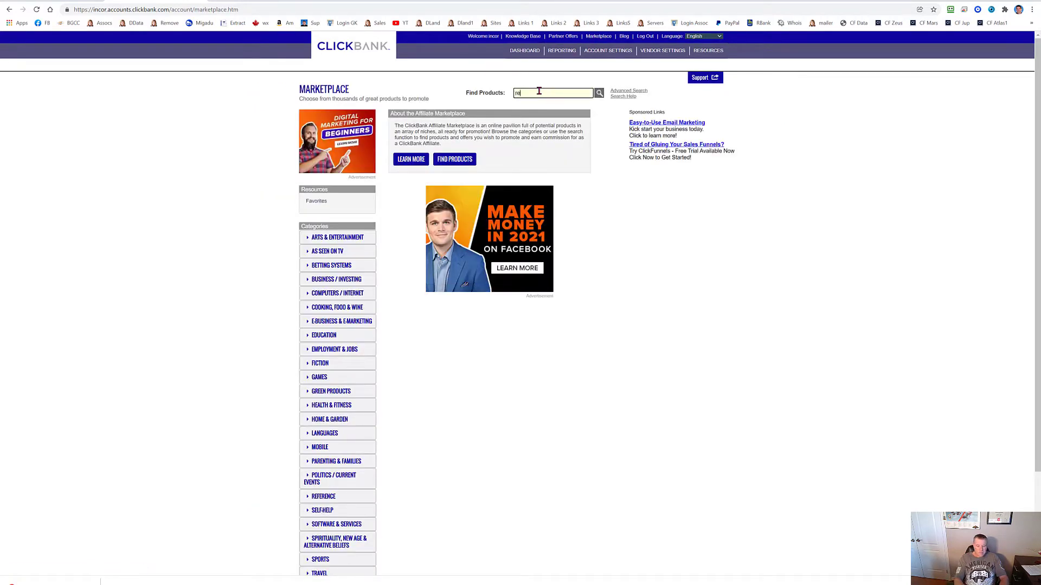
type("cossion profit secrets")
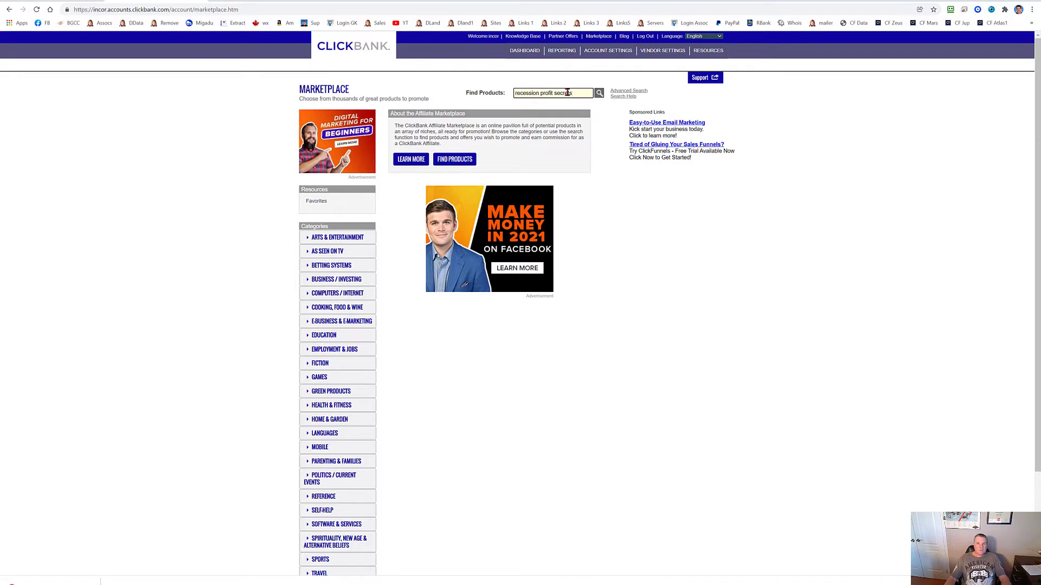
left_click(613, 97)
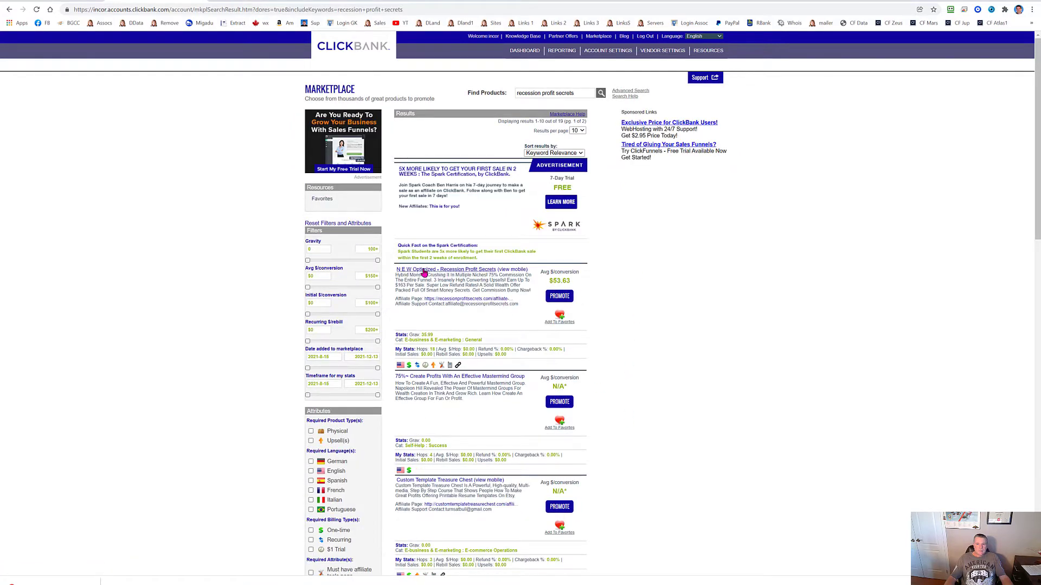
Open the text version of the Recession Profit Secrets sales page and copy its URL.
left_click(457, 271)
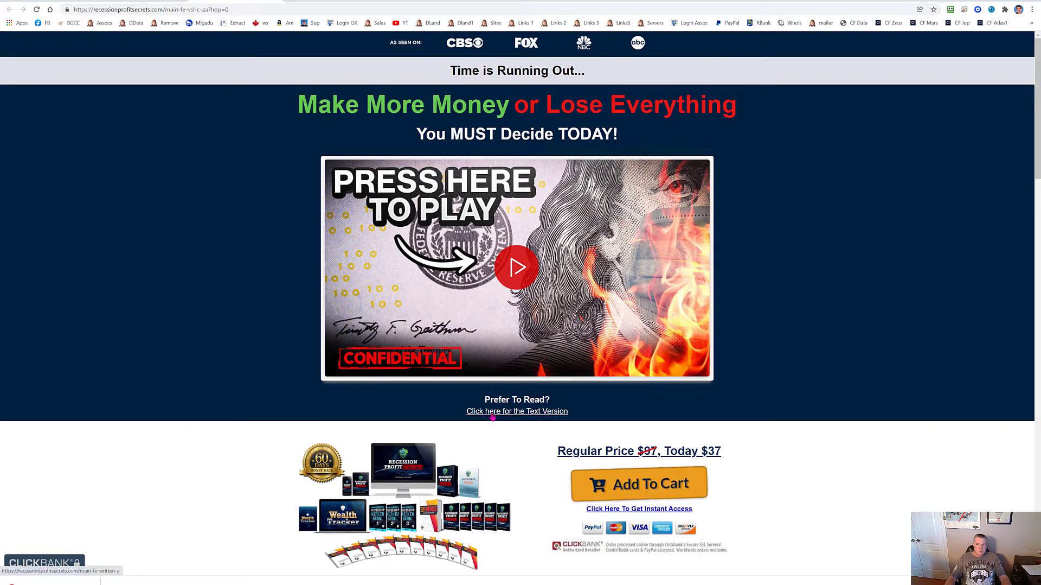
left_click(515, 415)
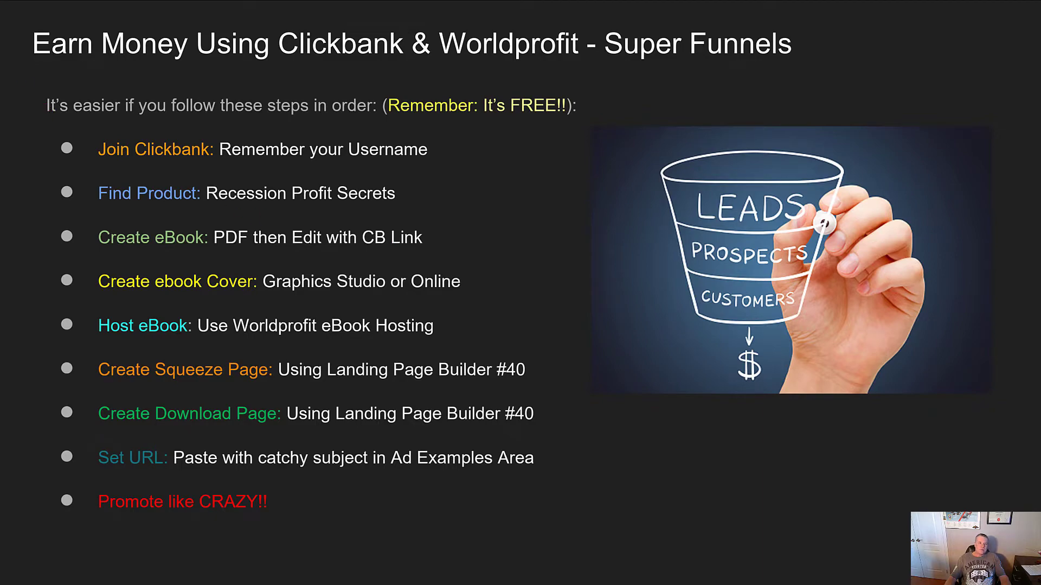
key("alt+Tab")
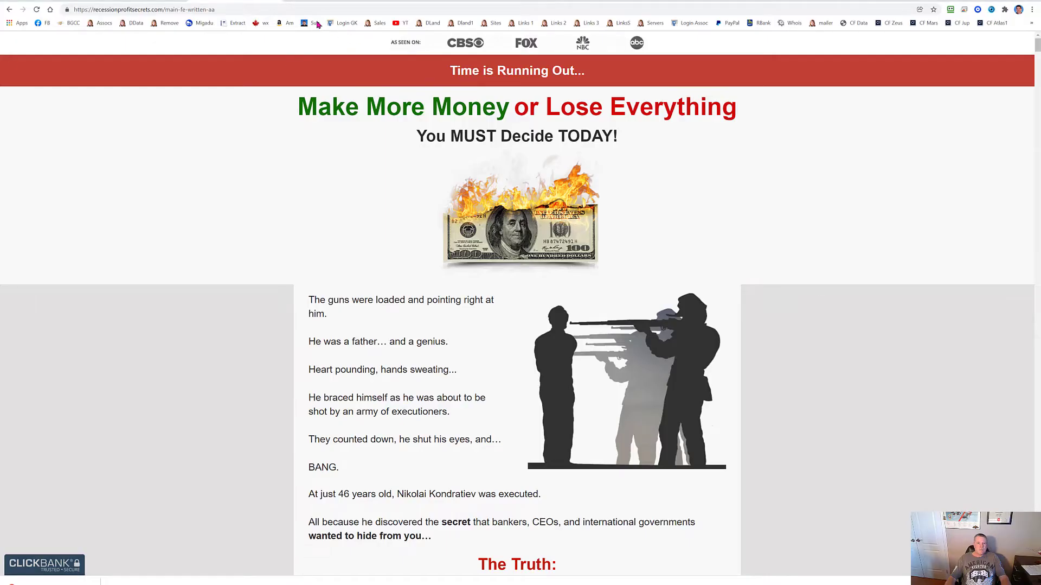
left_click(150, 9)
right_click(149, 10)
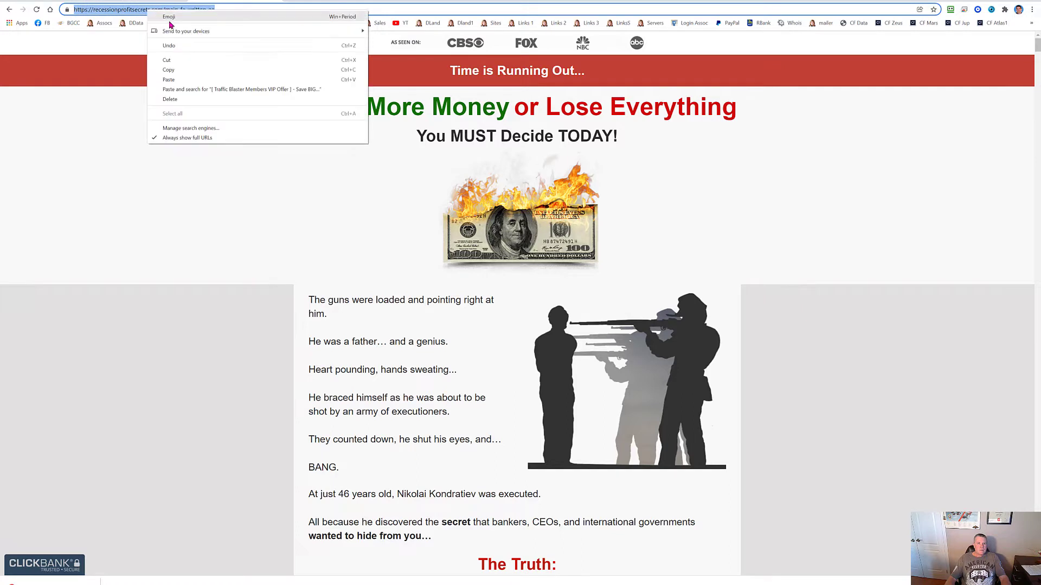
left_click(172, 71)
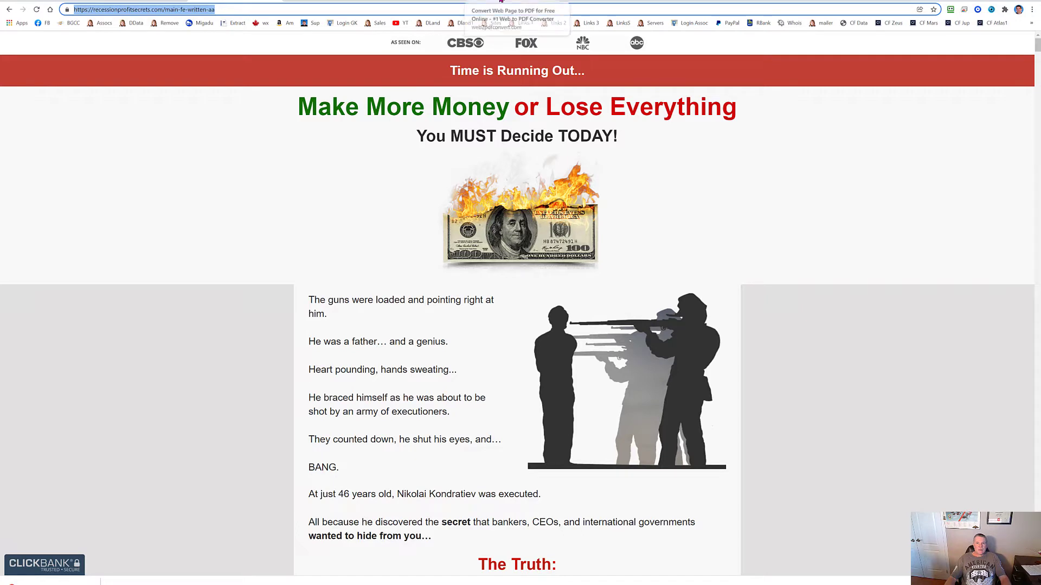
left_click(520, 1)
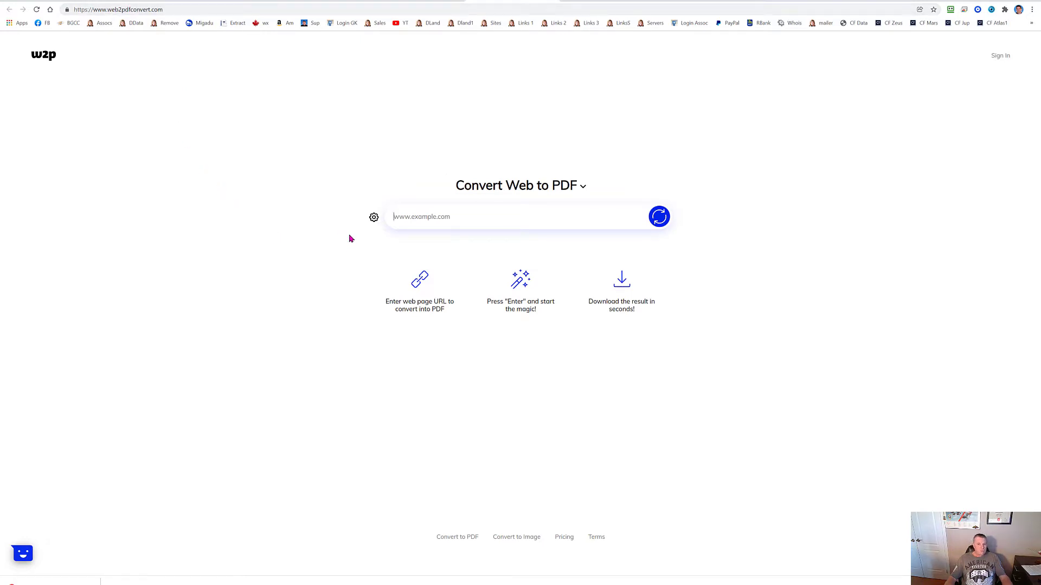
left_click(435, 214)
key("ctrl+v")
key("Return")
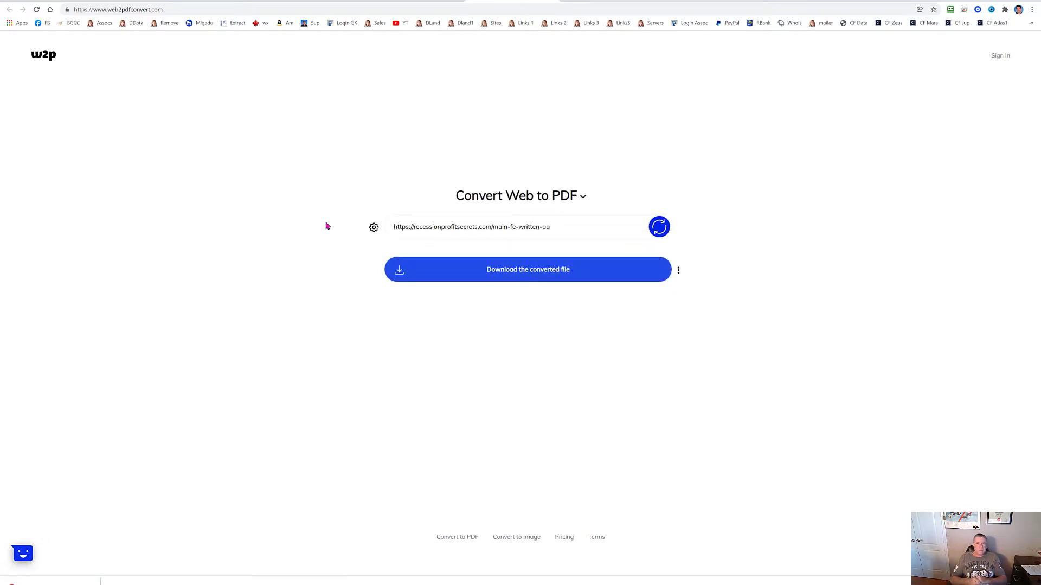
left_click(525, 278)
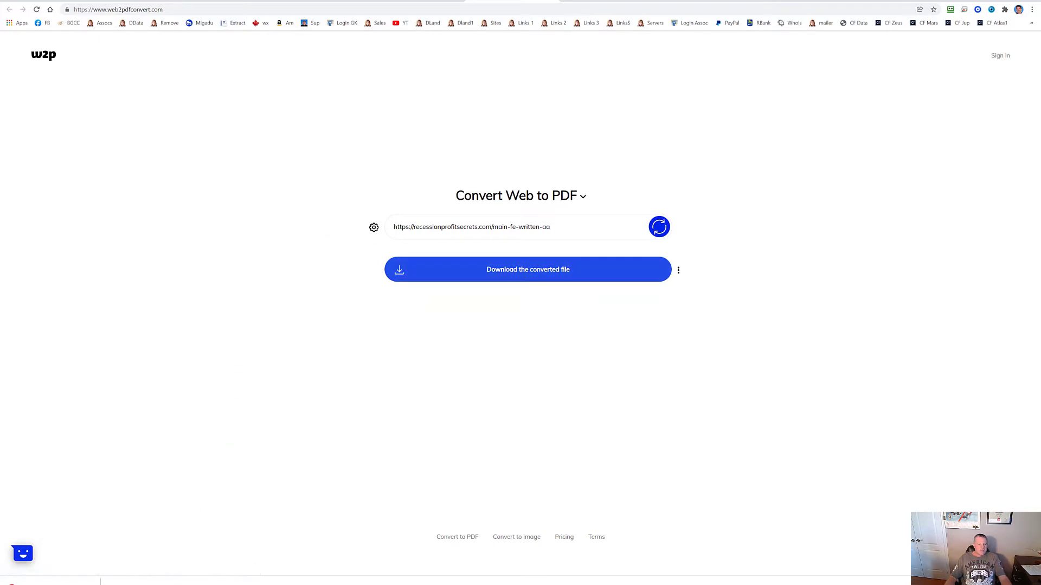
Locate the downloaded recessionprofitsecrets-com-main-fe-written-aa.pdf in the Downloads folder.
right_click(70, 583)
left_click(93, 562)
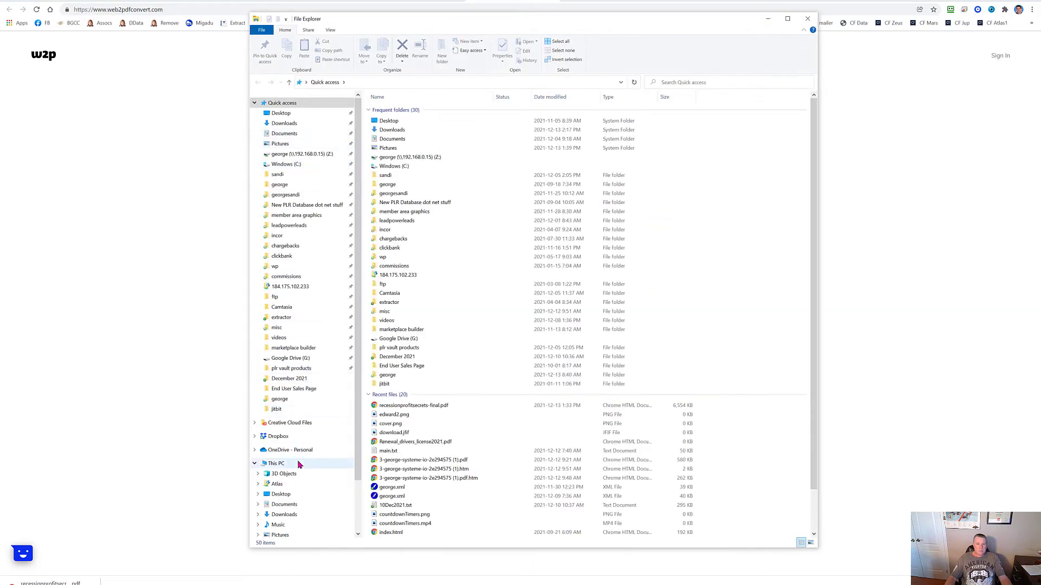
left_click(288, 515)
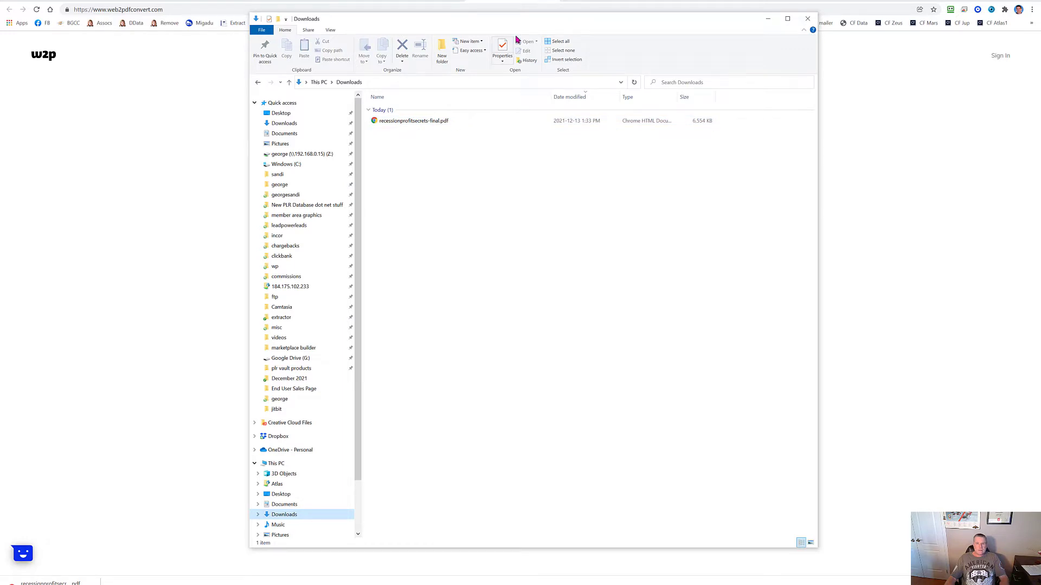
left_click(557, 5)
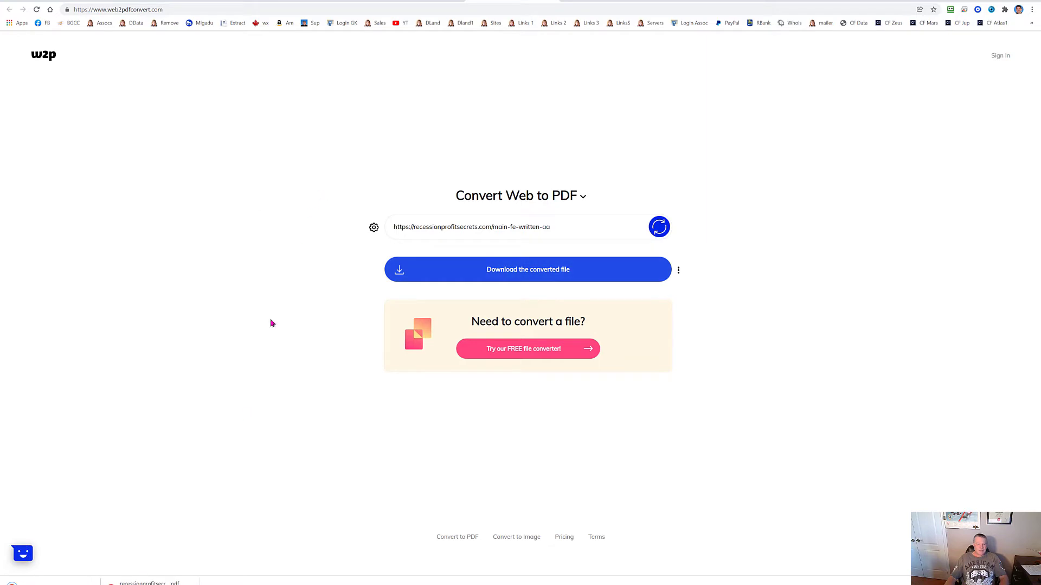
right_click(60, 583)
left_click(90, 560)
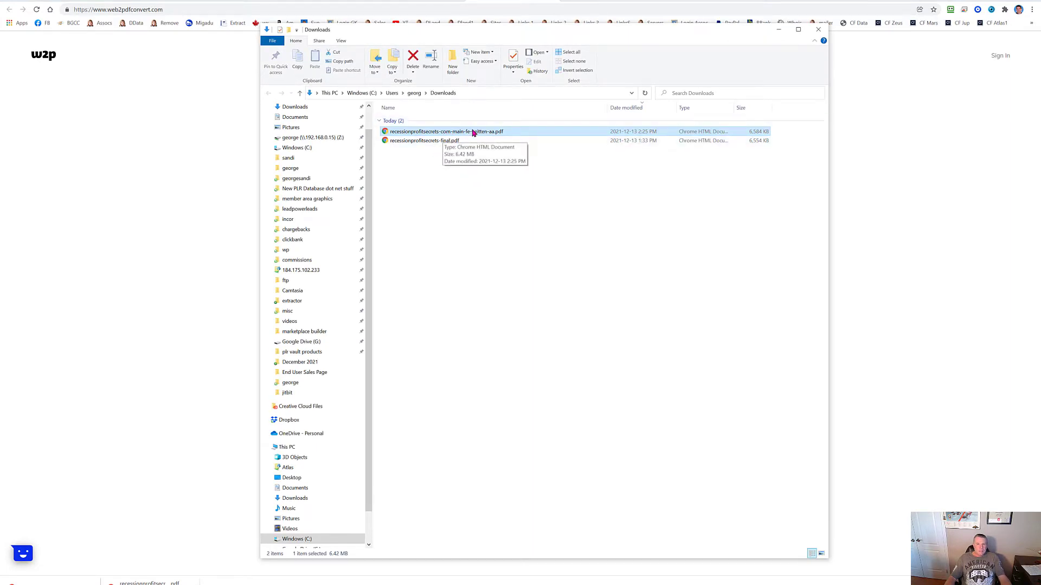
left_click(529, 5)
Load the downloaded recessionprofitsecrets-com-main-fe-written-aa.pdf into the Sejda online PDF editor.
left_click(545, 3)
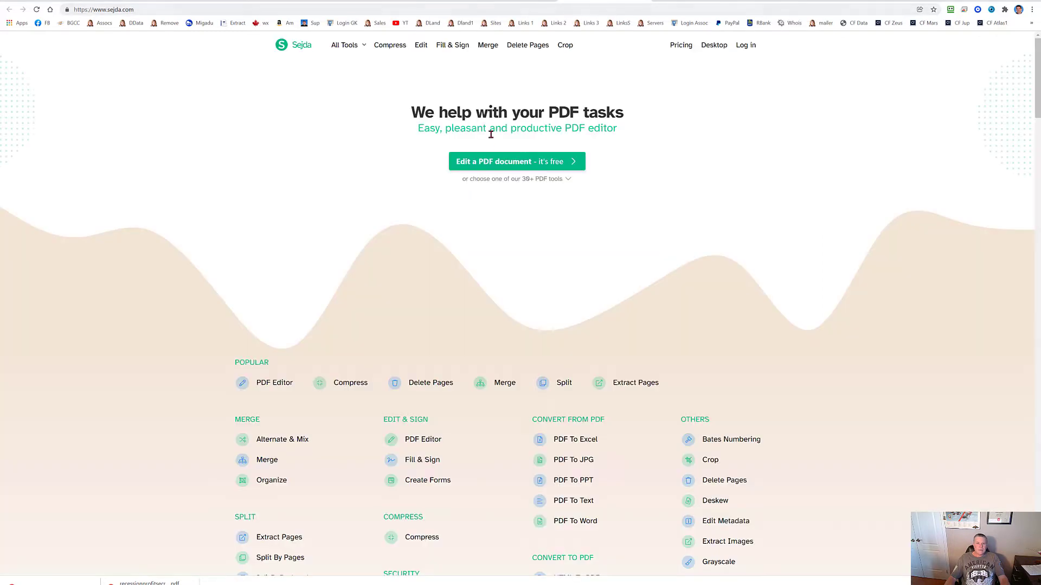
left_click(505, 162)
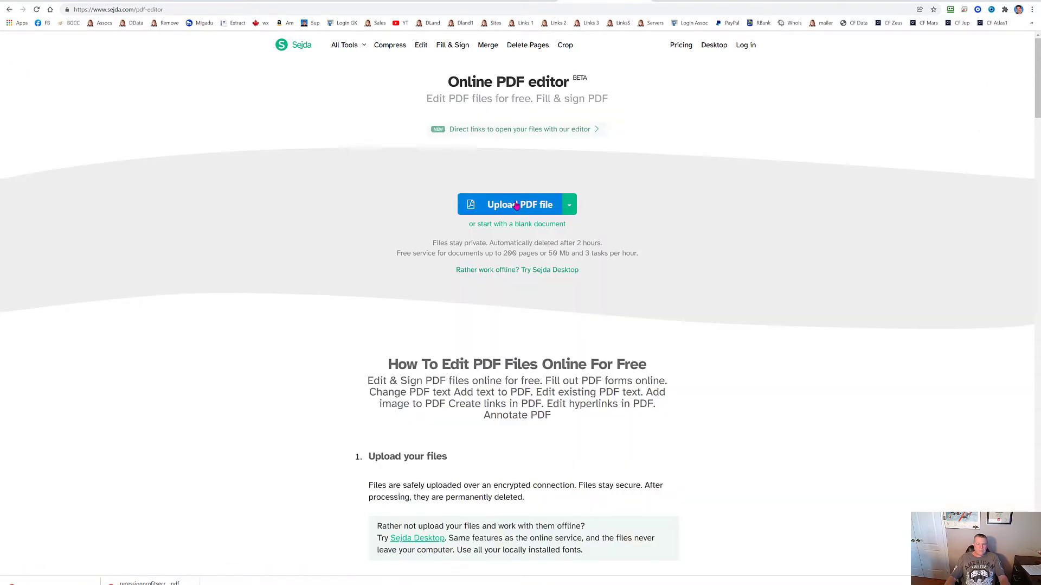
left_click(515, 210)
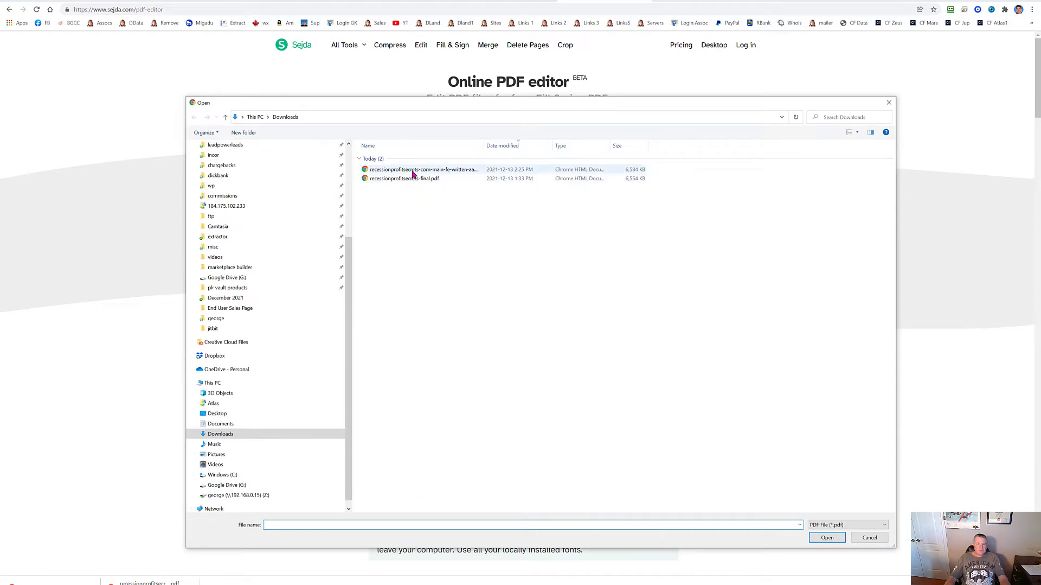
double_click(410, 169)
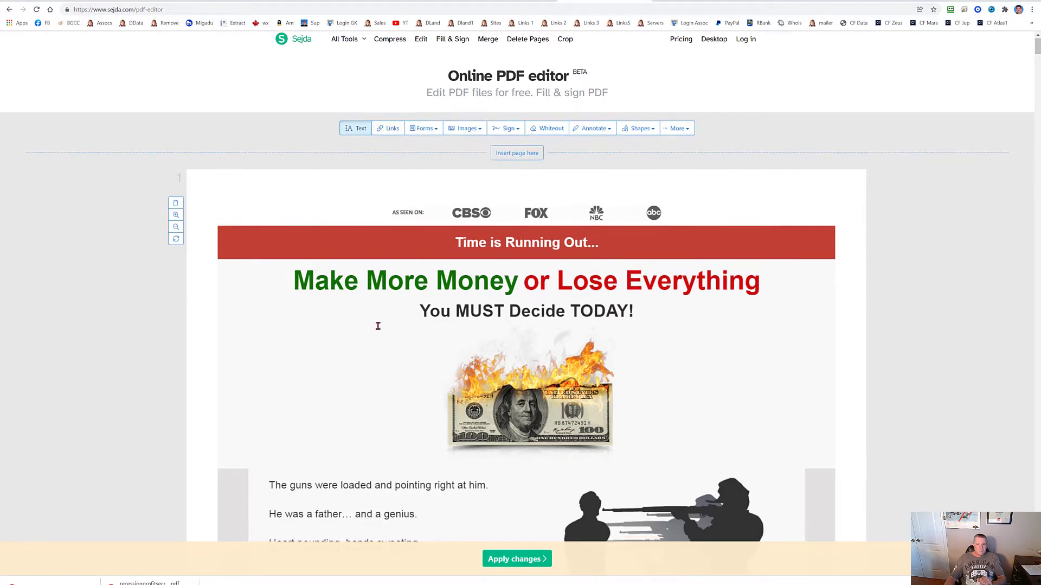
scroll(380, 322, "down", 6)
scroll(476, 305, "down", 6)
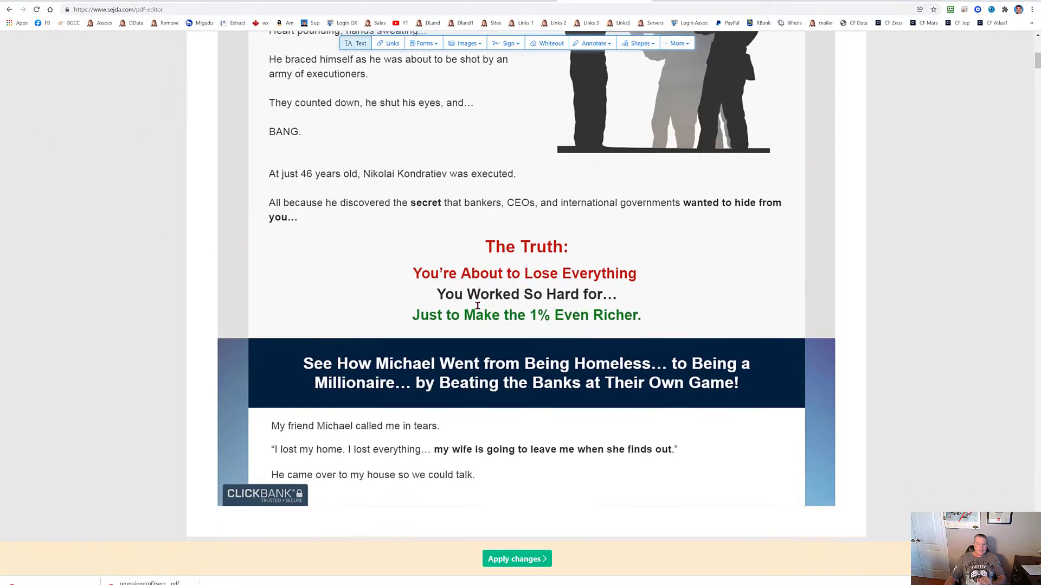
scroll(477, 306, "up", 1)
scroll(478, 307, "up", 10)
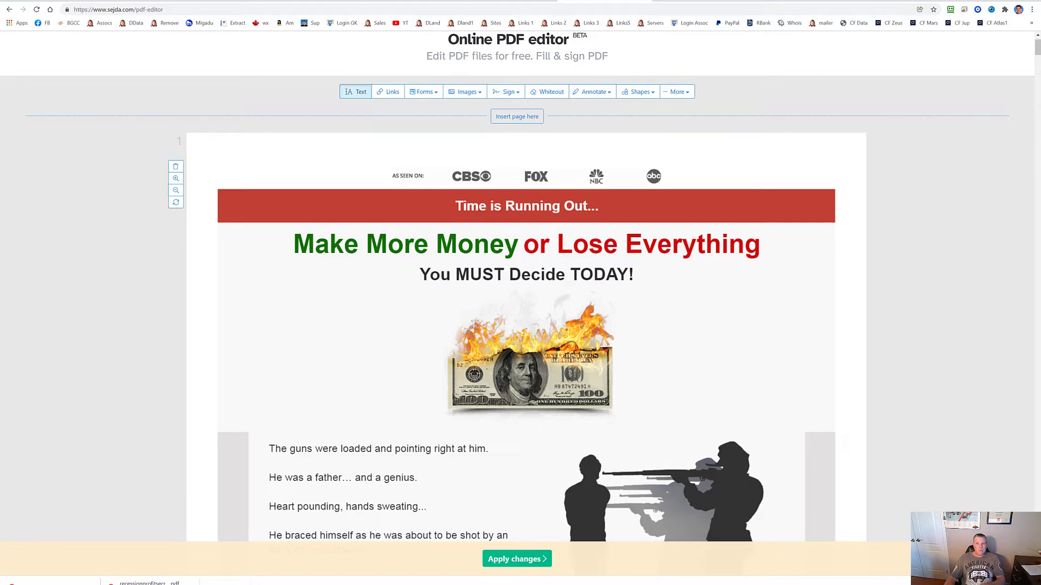
Copy the masked HopLink address for Recession Profit Secrets from the Worldprofit Clickbank Promo Kit.
left_click(868, 3)
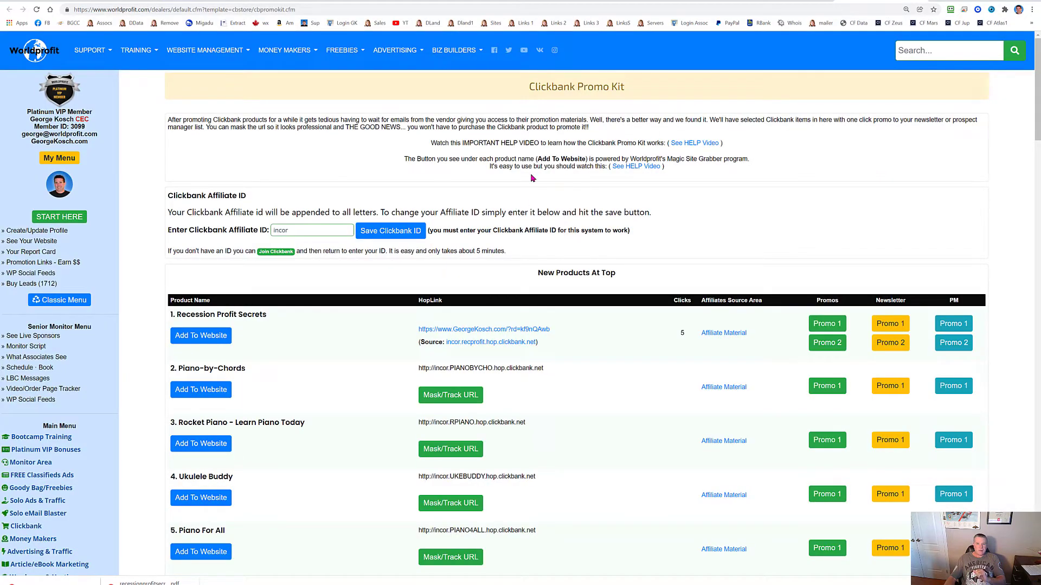
left_click_drag(529, 87, 625, 87)
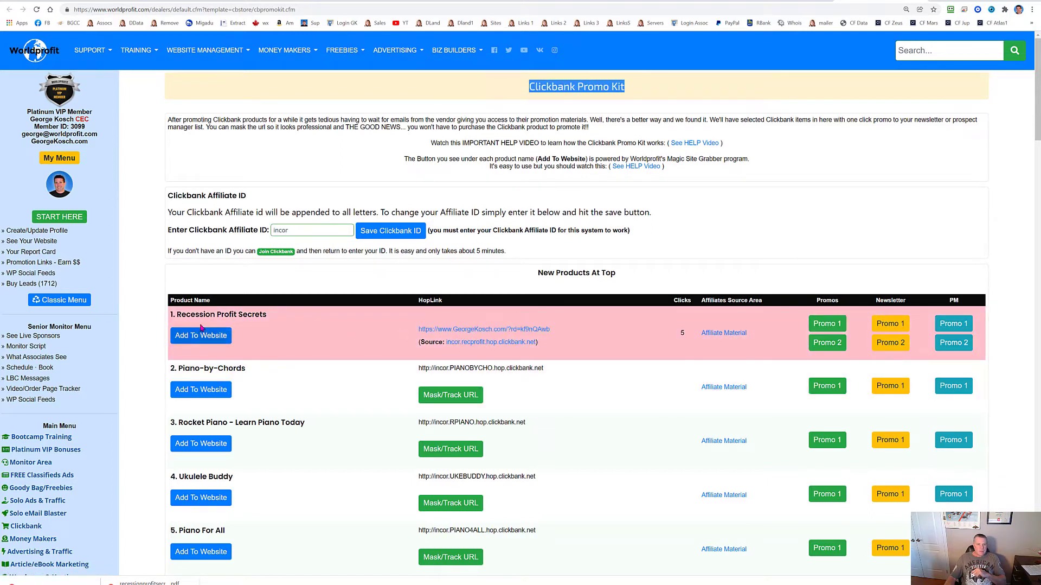
left_click_drag(176, 314, 274, 308)
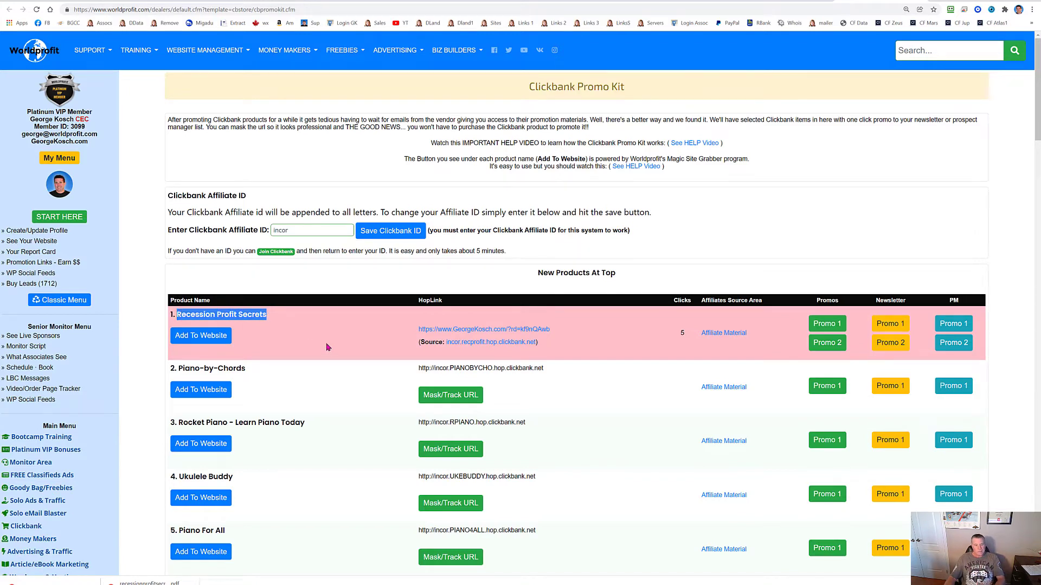
right_click(477, 331)
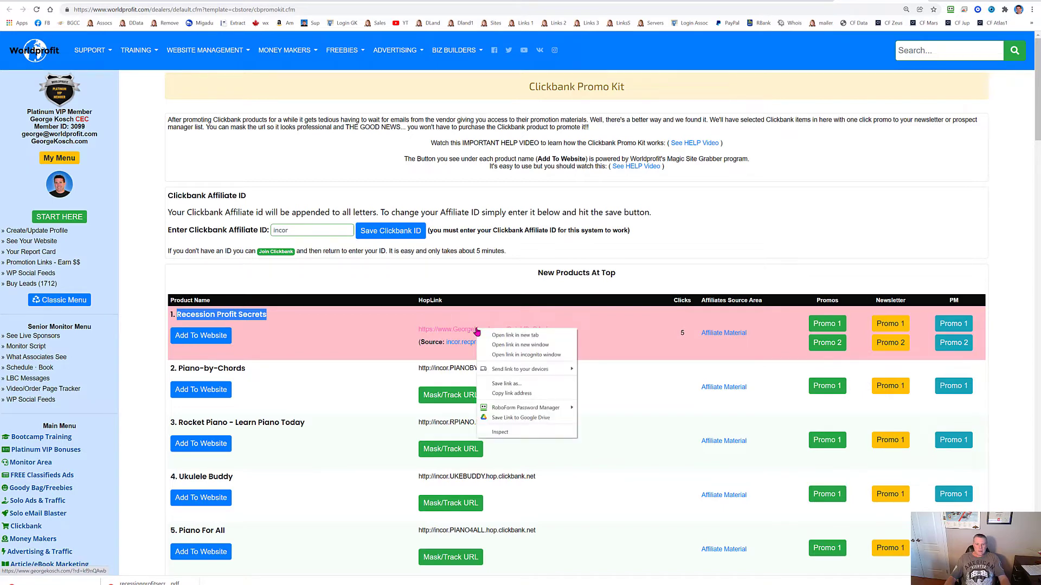
left_click(516, 395)
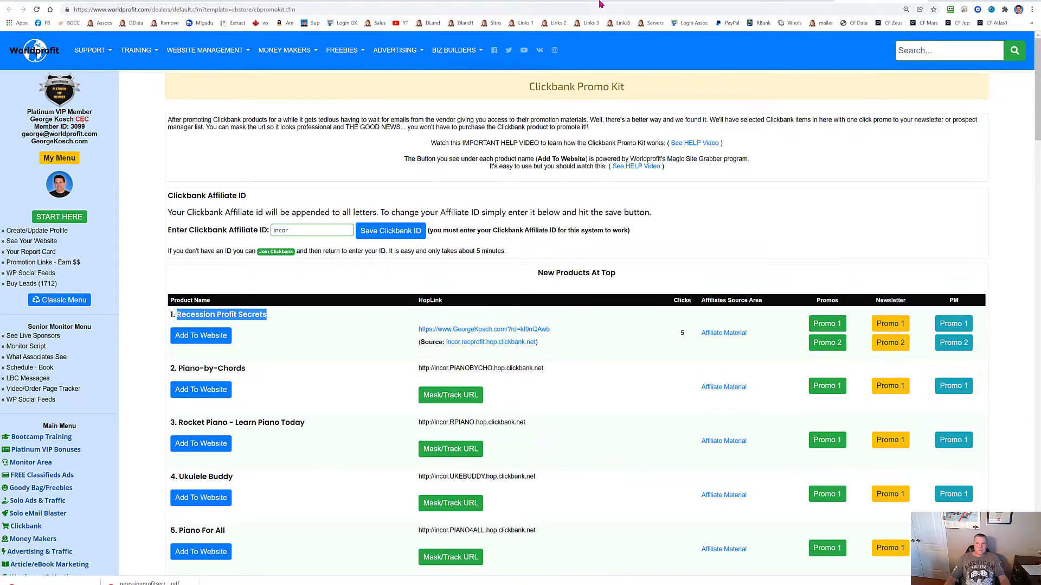
Add a link area over the burning dollar image on page 1 in the Sejda PDF editor and point it to the copied HopLink.
left_click(568, 1)
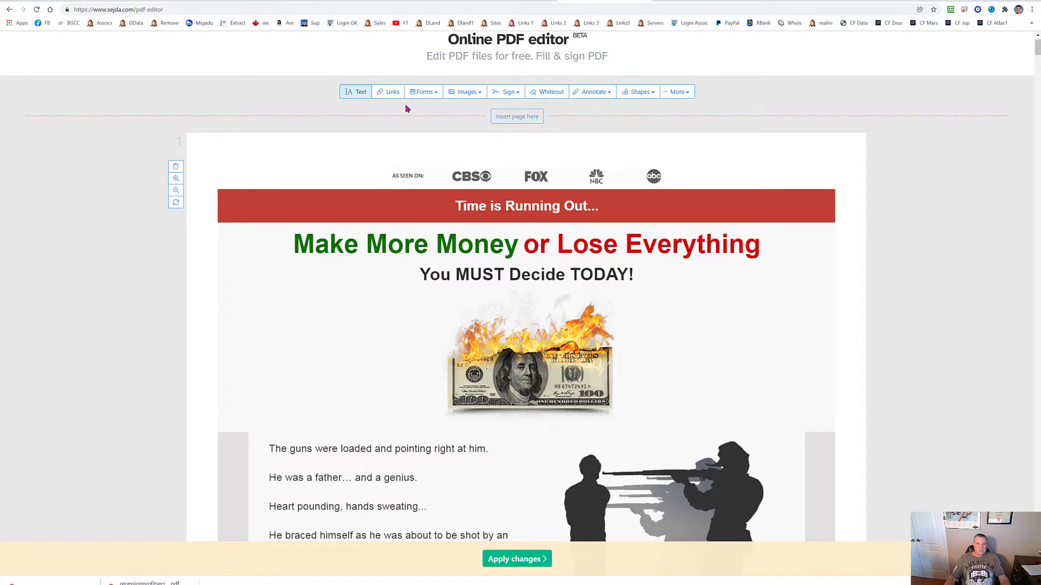
left_click(392, 93)
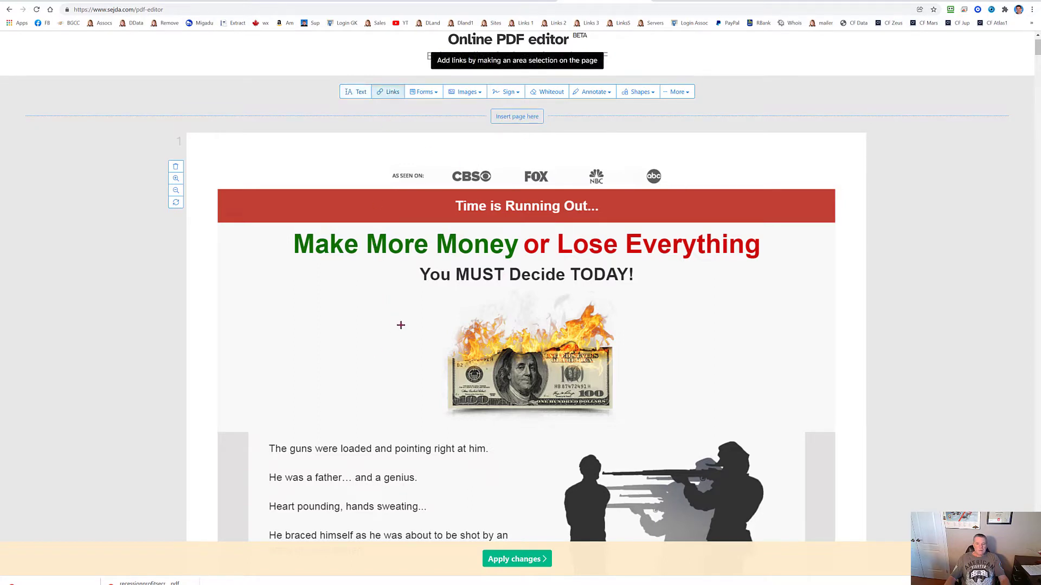
mouse_move(419, 290)
left_mouse_down()
mouse_move(422, 386)
mouse_move(639, 421)
left_mouse_up()
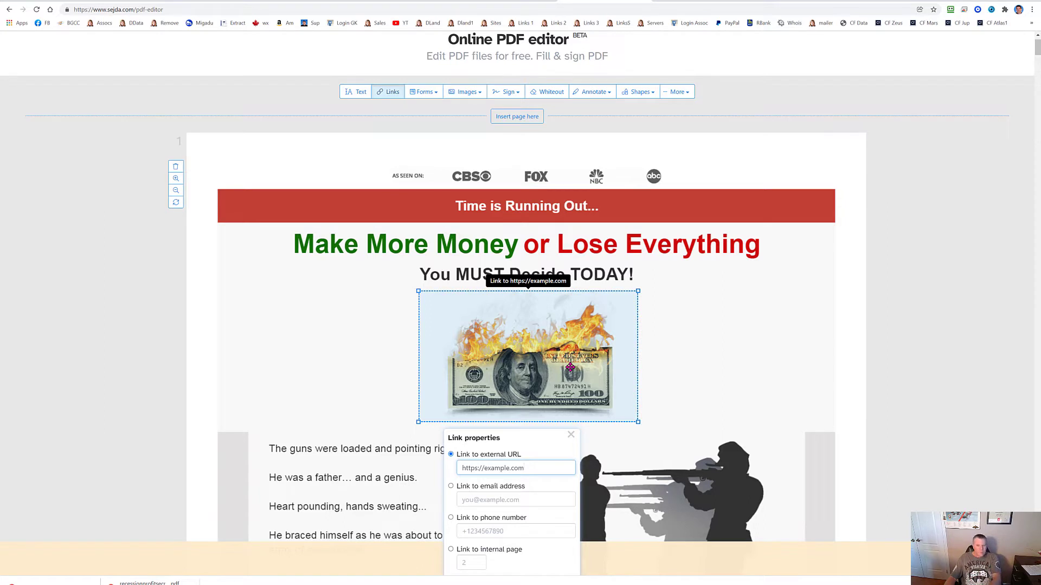
left_click(486, 467)
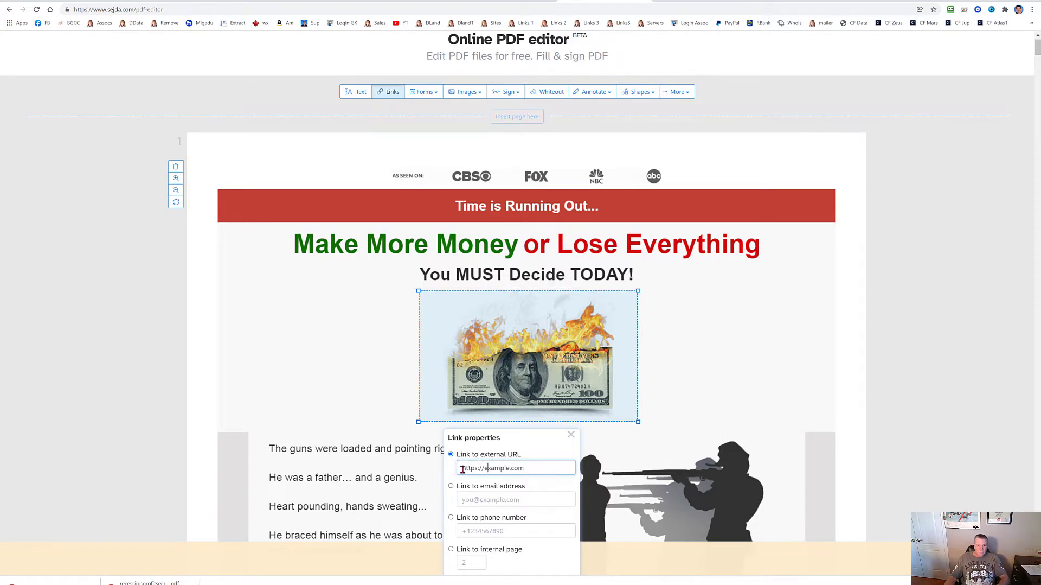
left_click_drag(480, 467, 532, 465)
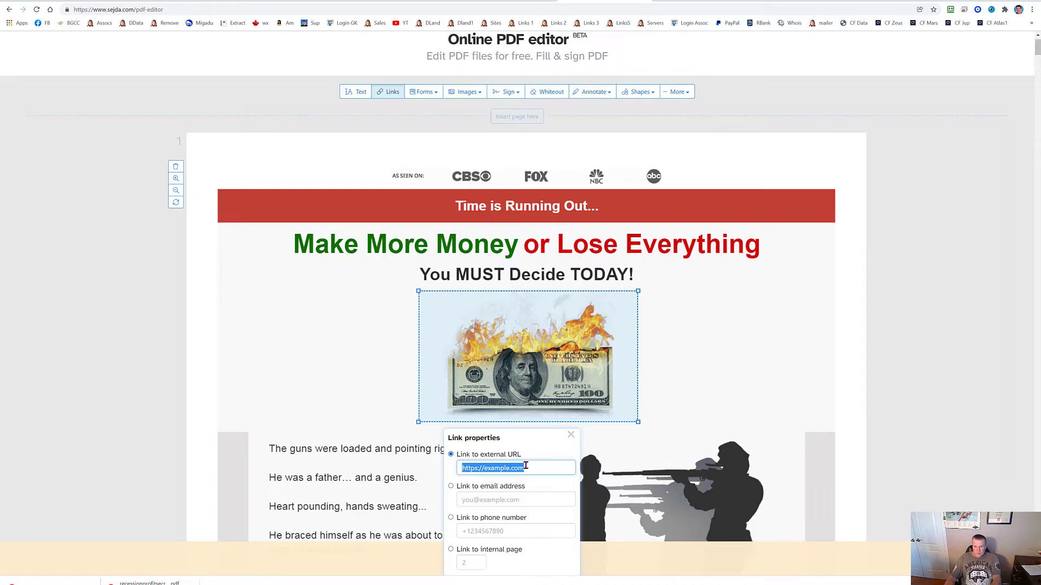
key("BackSpace")
right_click(466, 467)
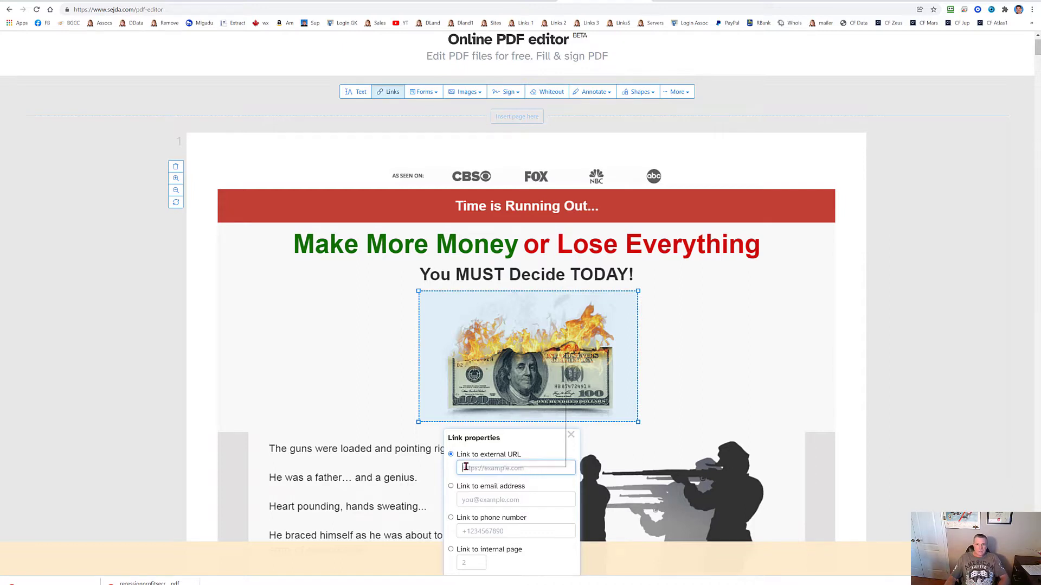
left_click(488, 399)
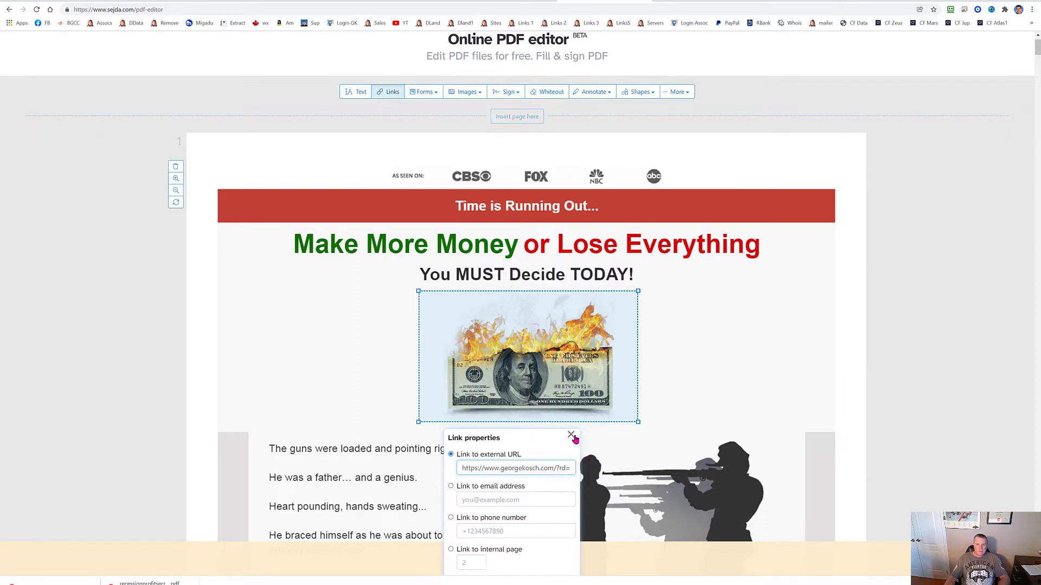
left_click(573, 436)
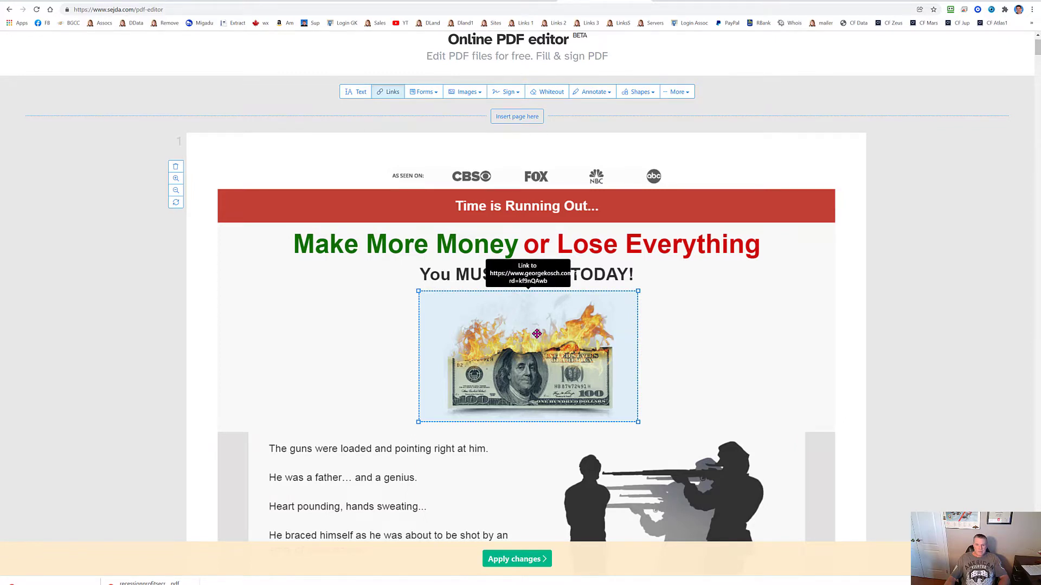
Add a link area over the price and Add To Cart block on page 17 and set its external URL to the copied HopLink.
scroll(366, 325, "down", 5)
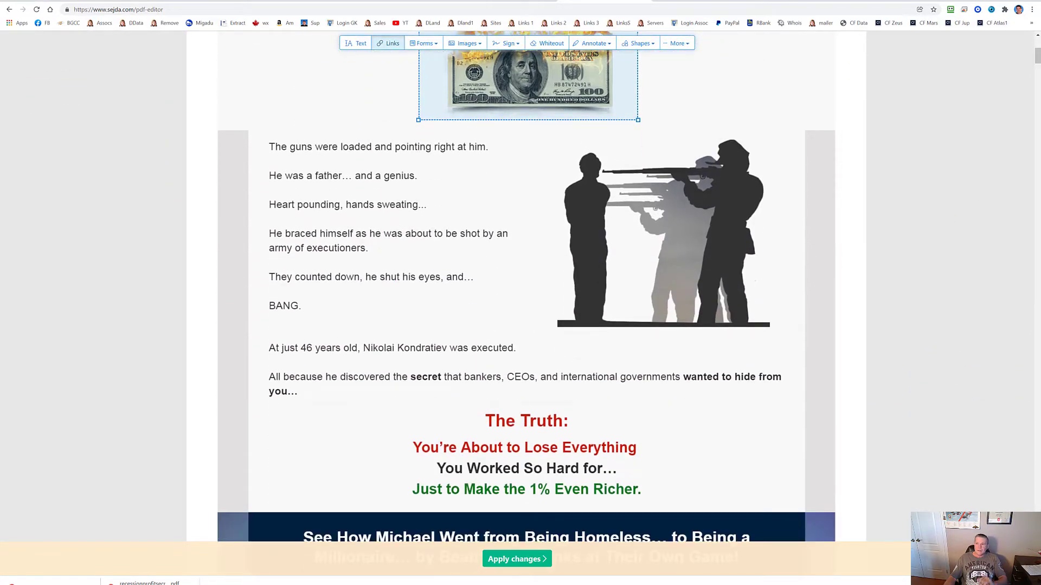
left_click_drag(1038, 56, 1016, 425)
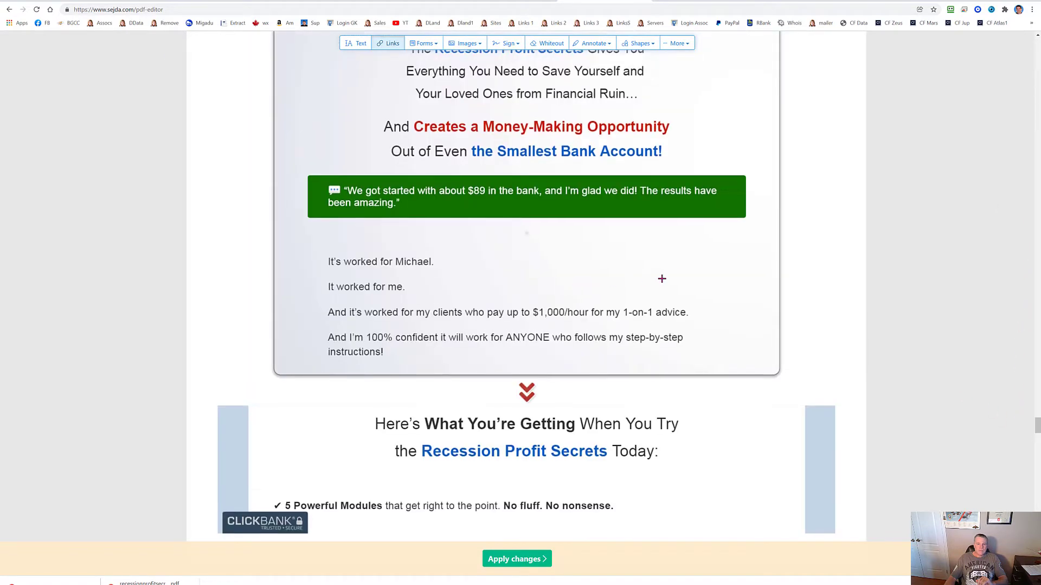
scroll(716, 274, "down", 3)
scroll(825, 259, "down", 15)
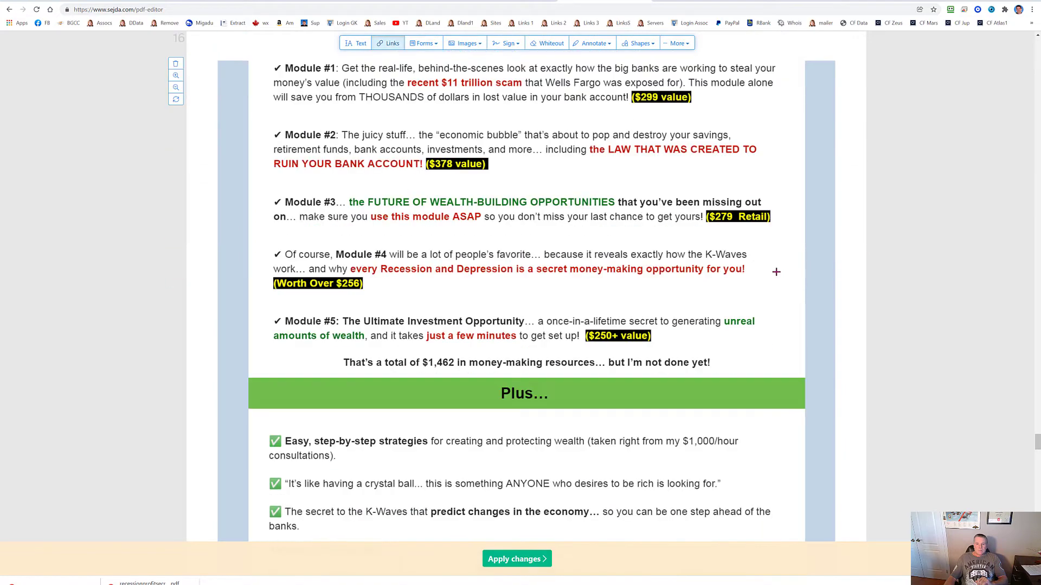
scroll(780, 264, "down", 7)
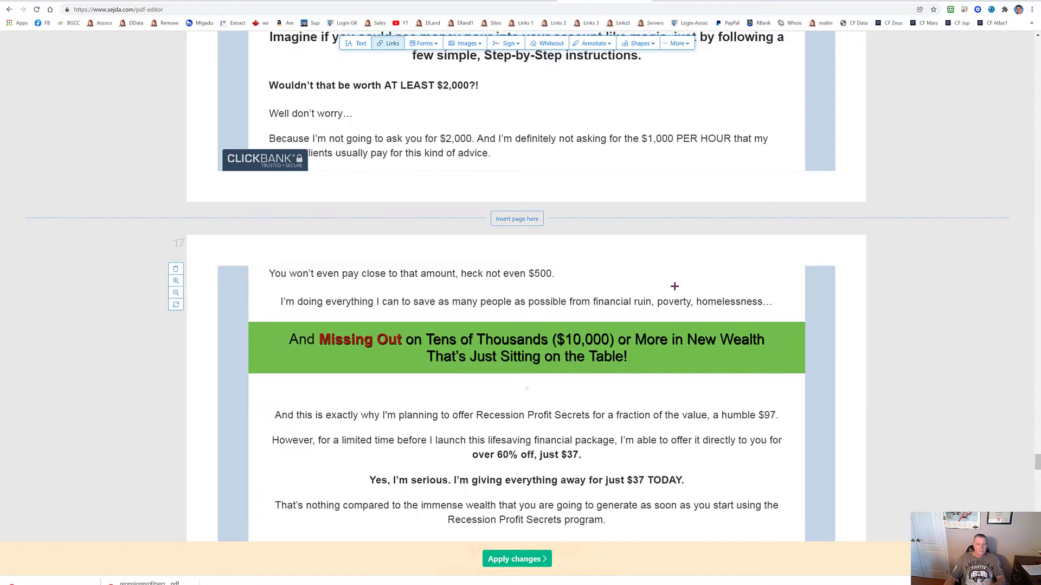
scroll(675, 287, "down", 2)
scroll(675, 287, "down", 5)
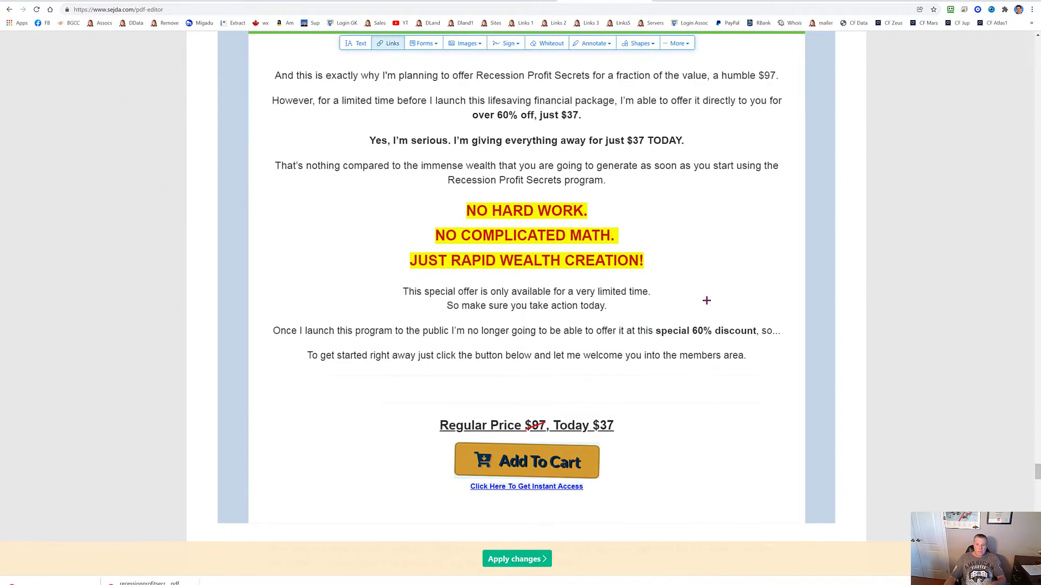
scroll(707, 300, "down", 2)
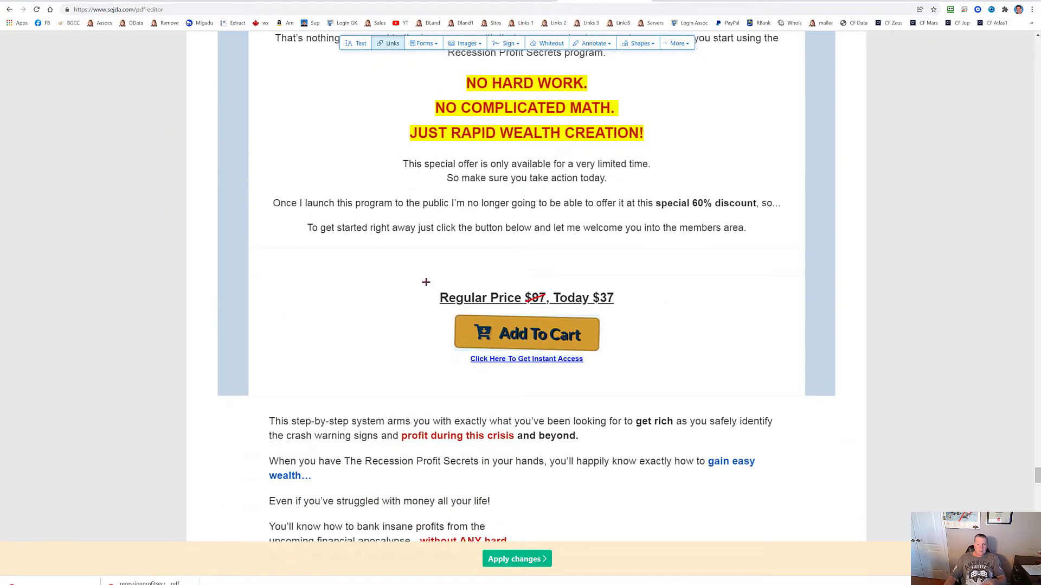
left_click_drag(426, 282, 630, 386)
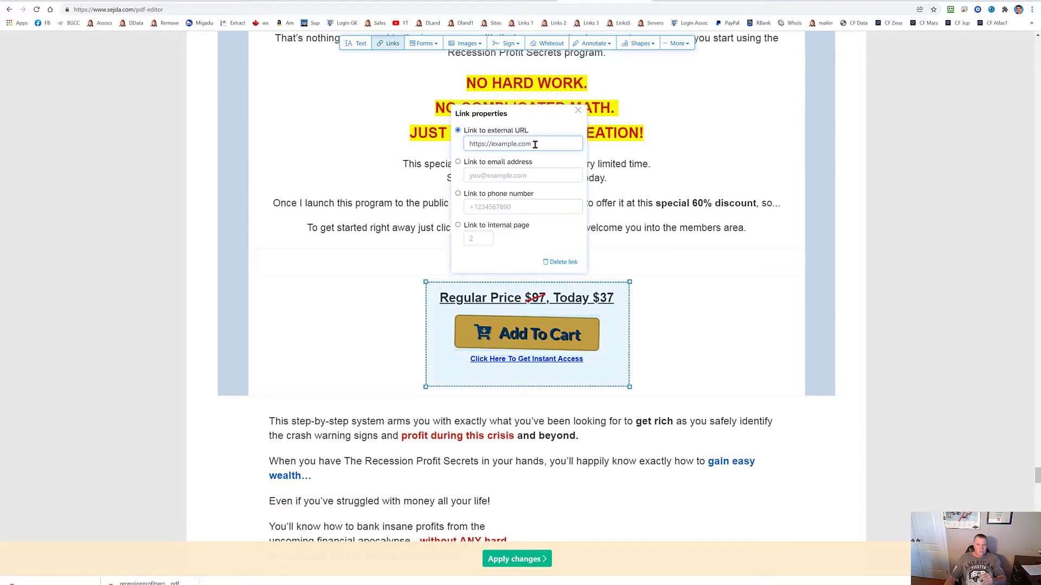
left_click_drag(523, 142, 467, 143)
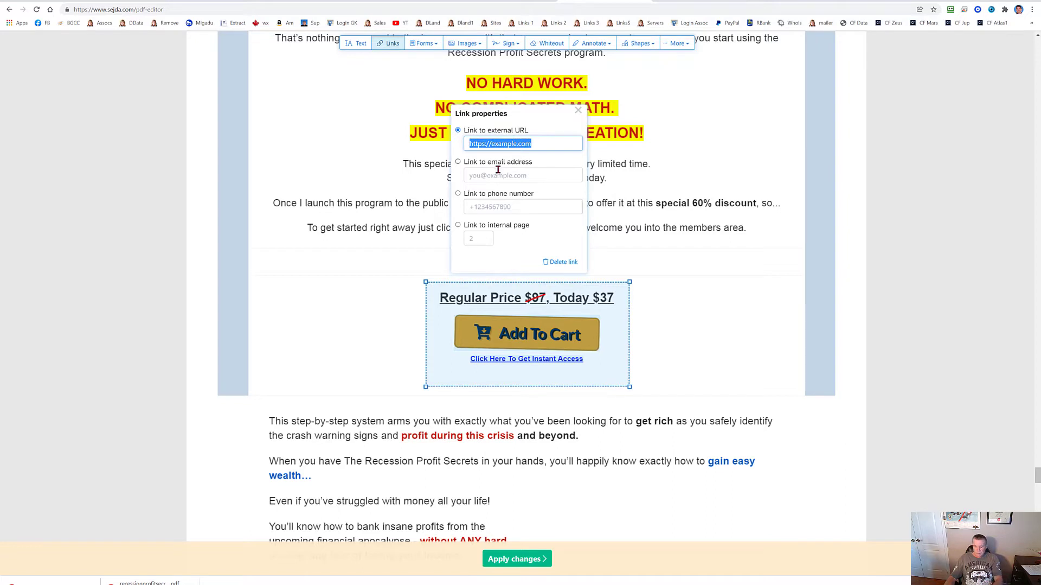
key("BackSpace")
right_click(483, 143)
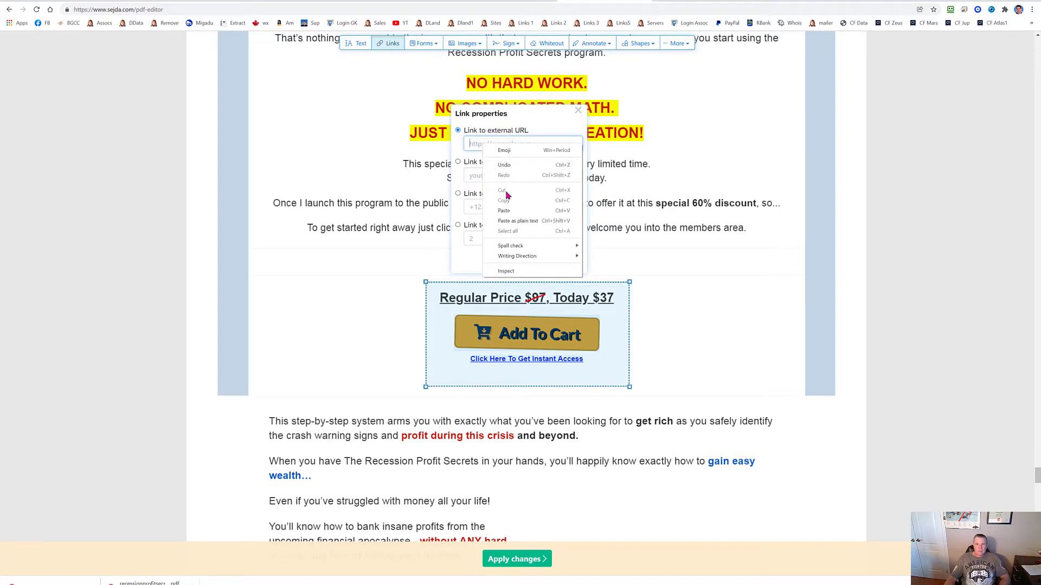
left_click(509, 210)
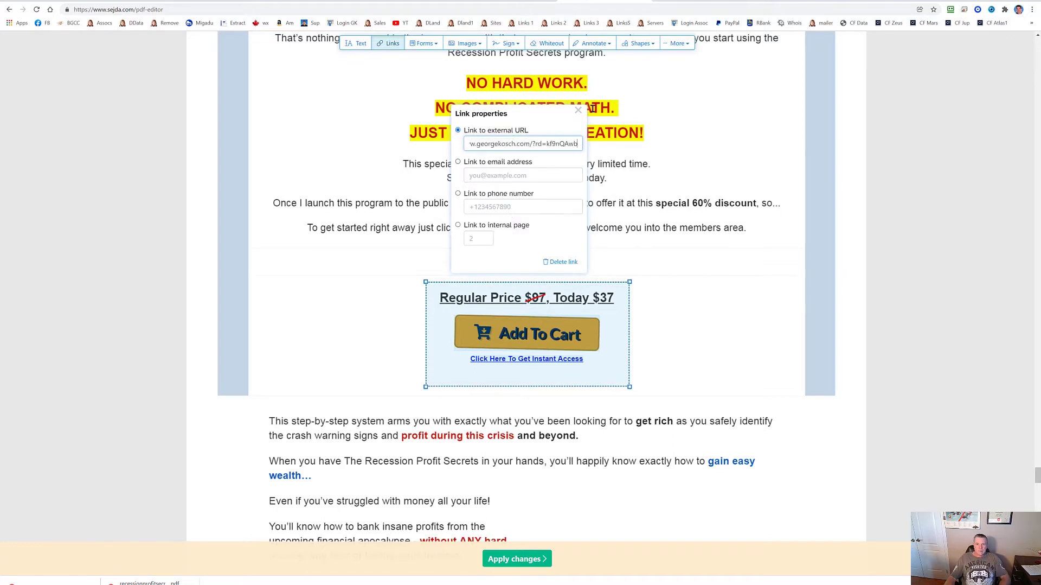
left_click(578, 111)
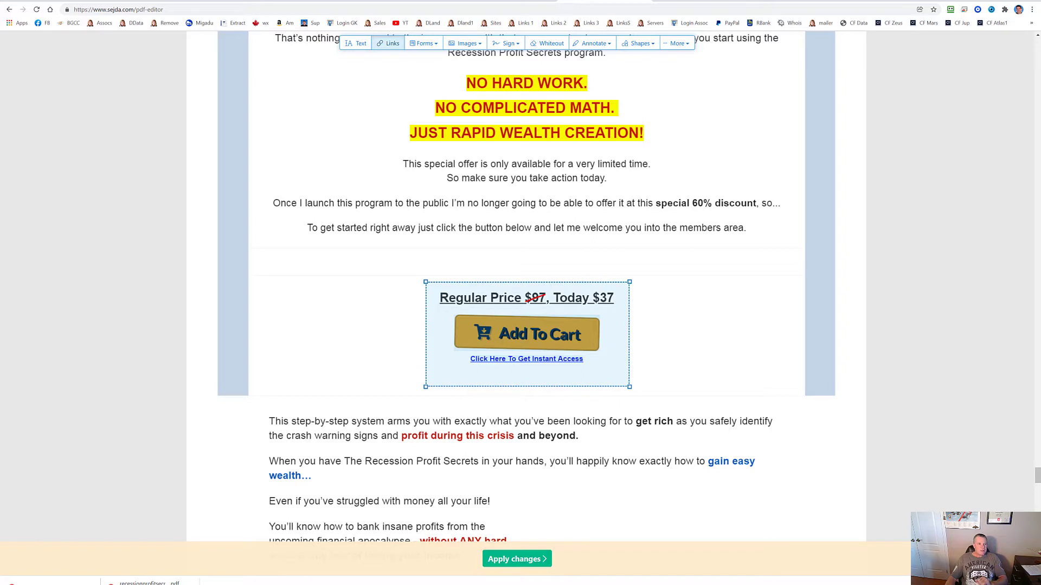
Open the finished recessionprofitsecrets-final.pdf from the Downloads folder.
mouse_move(35, 5)
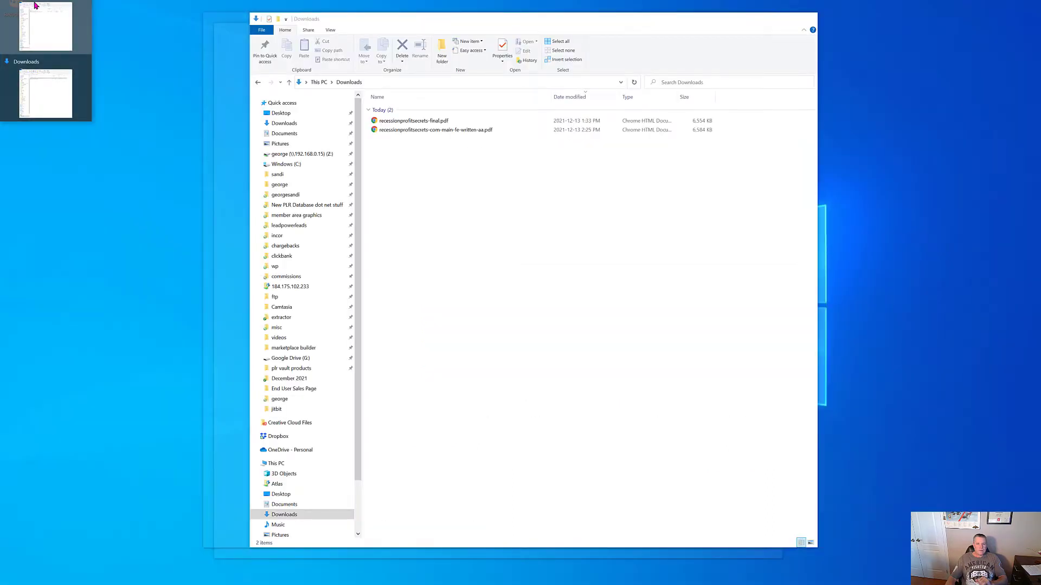
left_click(35, 6)
left_click(407, 120)
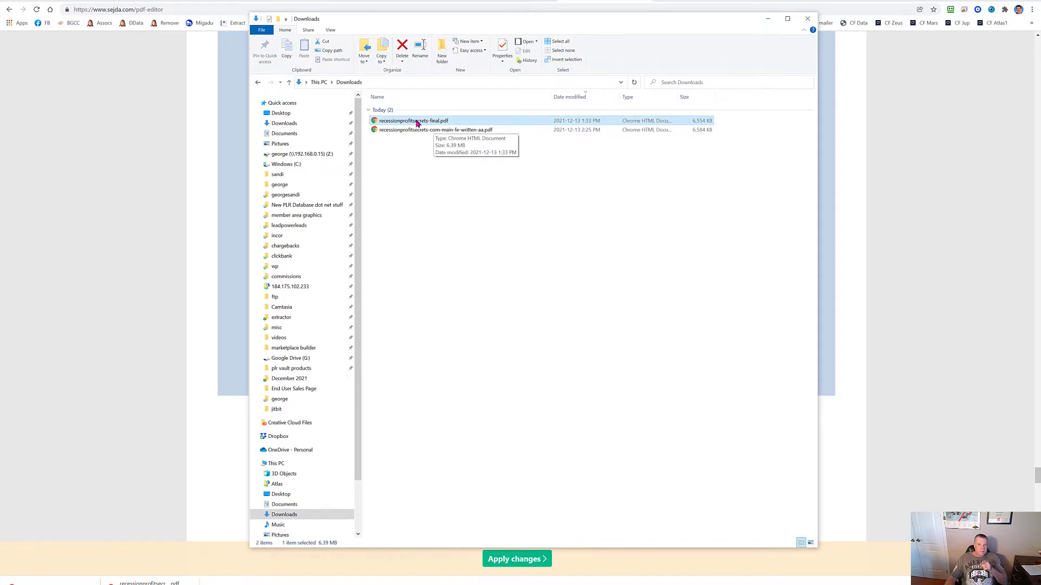
double_click(418, 121)
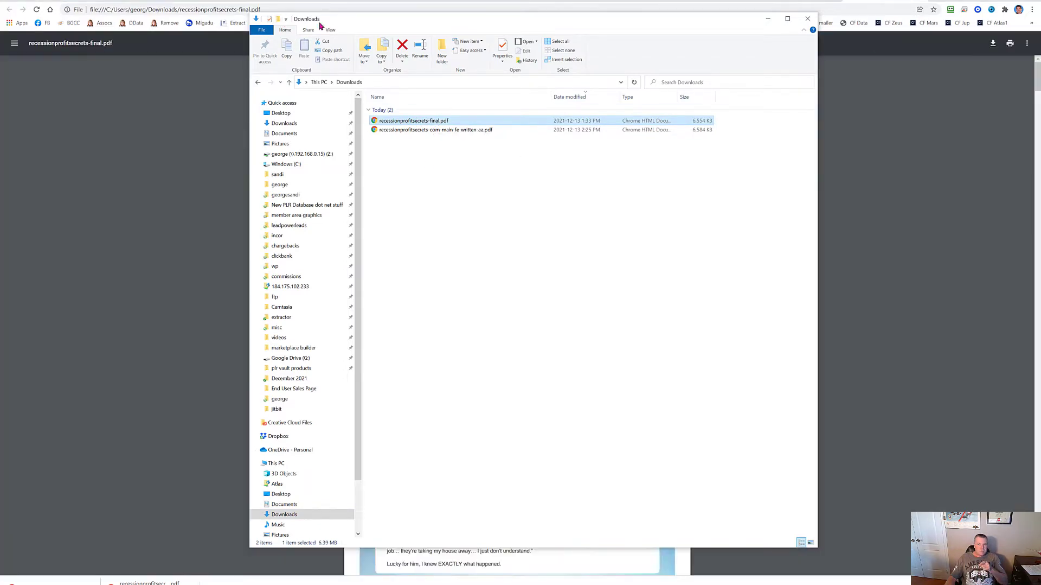
Check the hop parameter for the affiliate ID in the web address of the Recession Profit Secrets sales page.
left_click(881, 2)
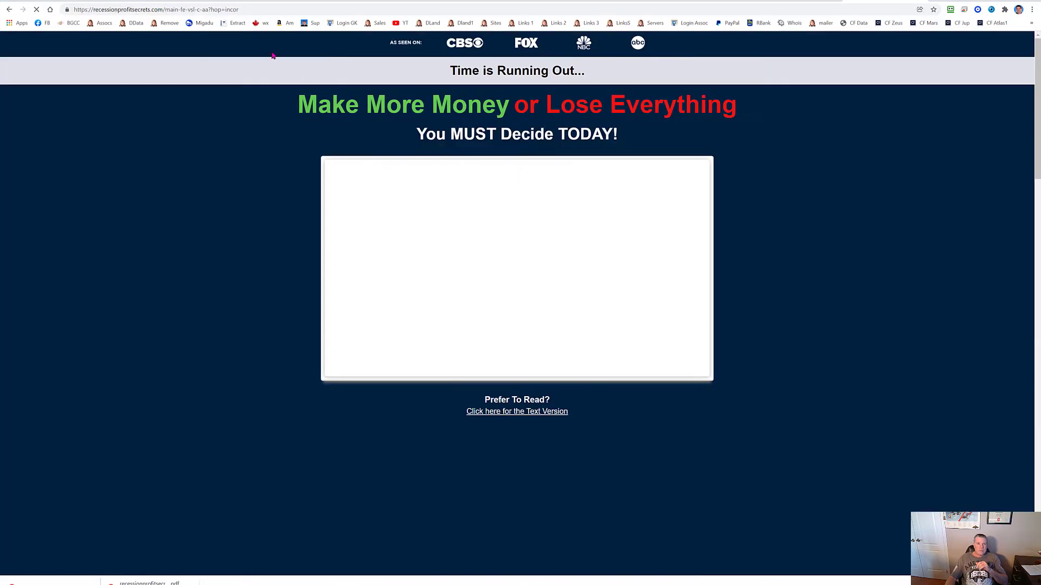
left_click(230, 11)
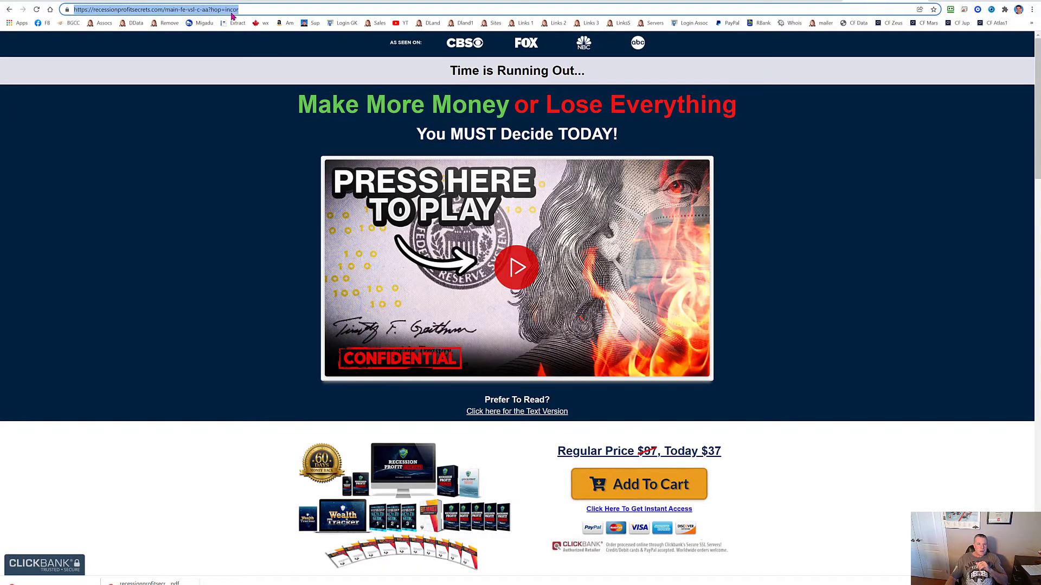
left_click(237, 11)
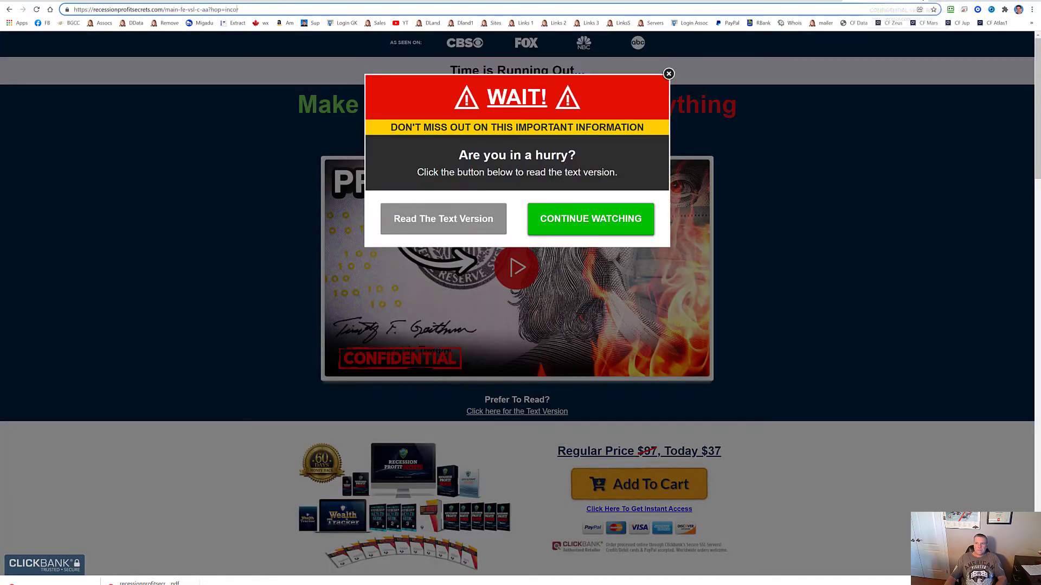
left_click(888, 0)
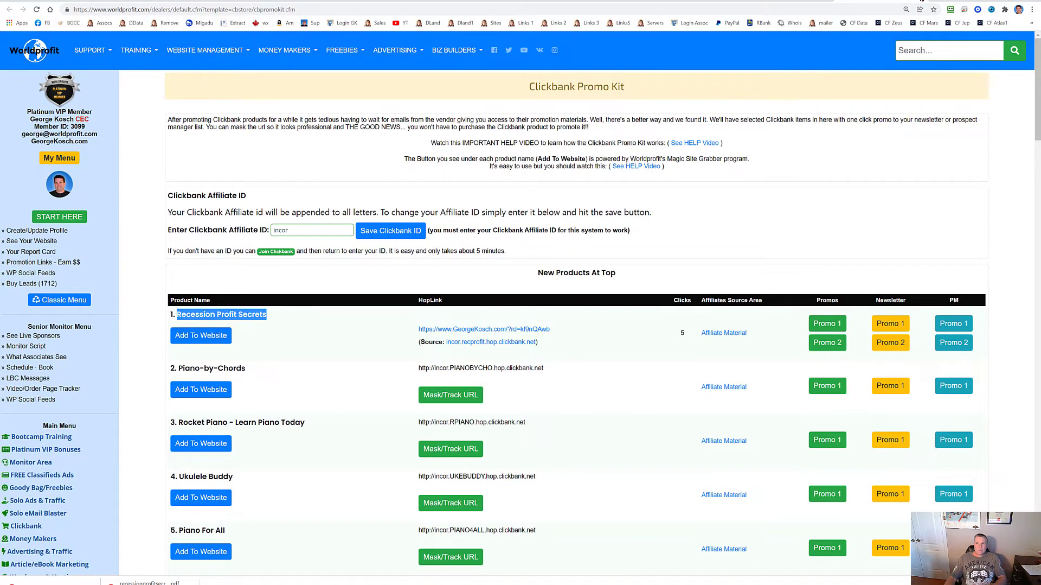
Browse the eBook cover designs in Worldprofit's Template Gallery.
left_click(922, 1)
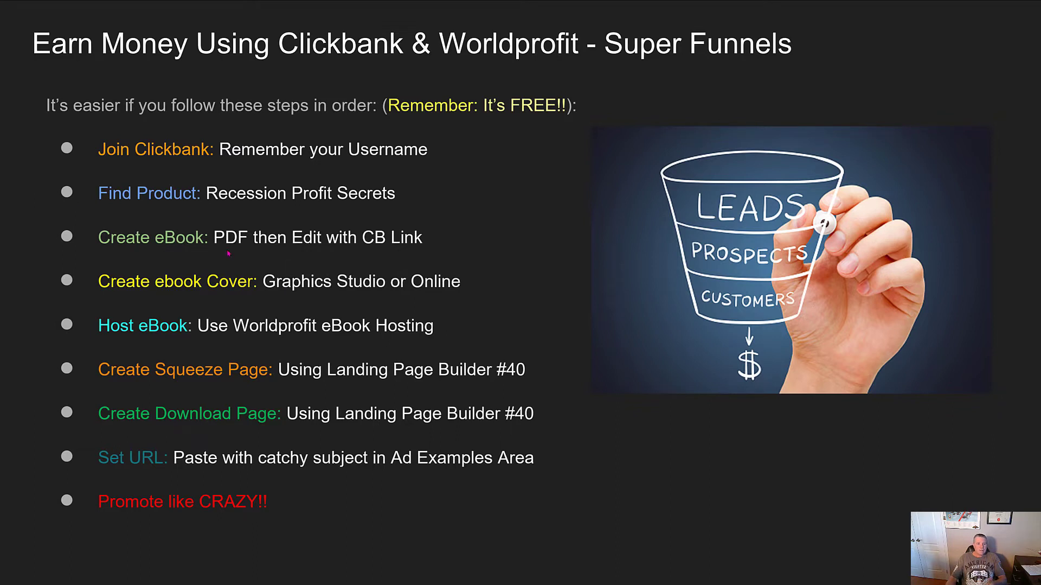
key("alt+Tab")
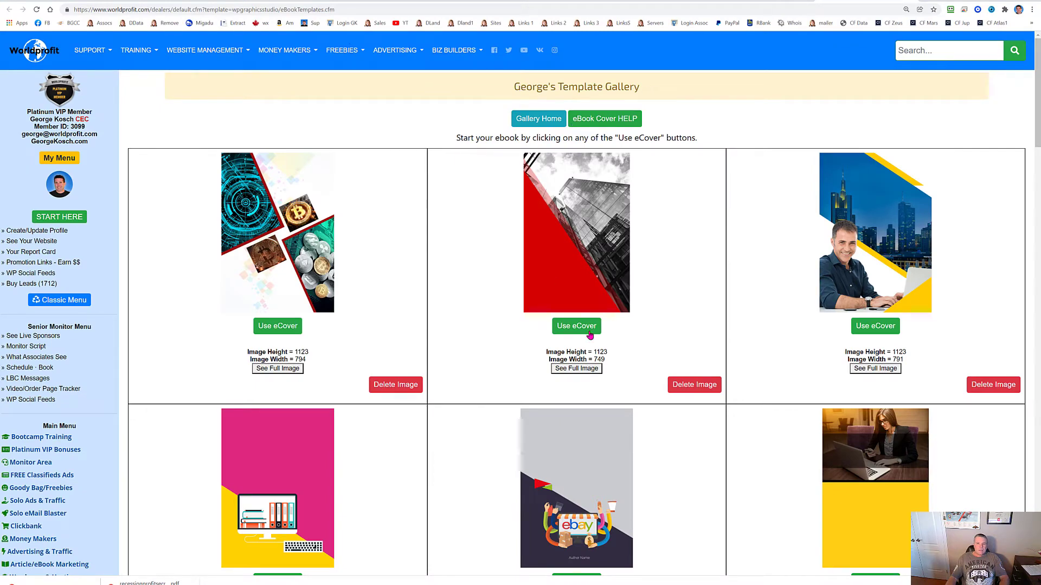
scroll(724, 302, "down", 4)
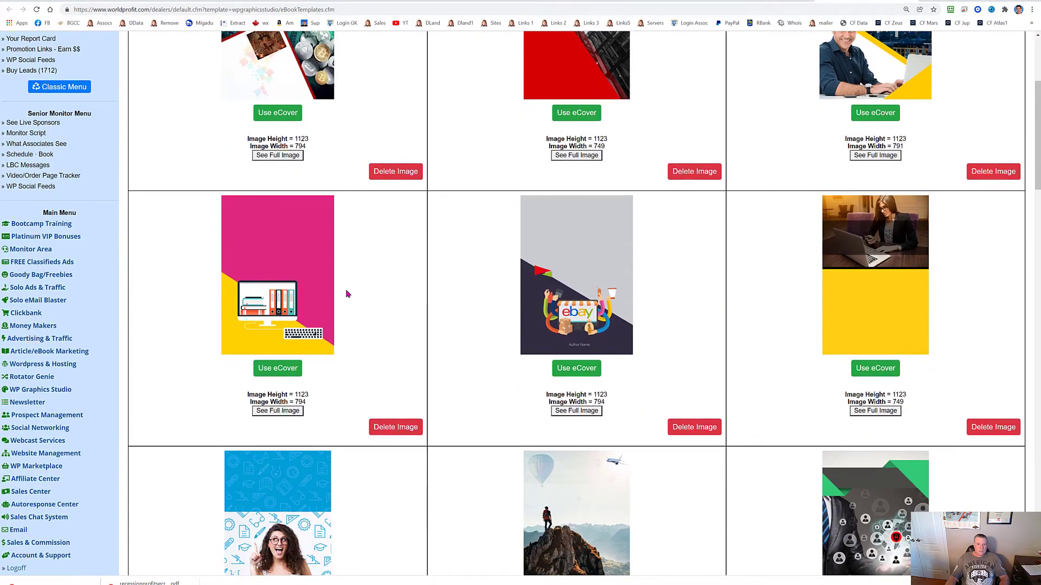
scroll(347, 293, "down", 7)
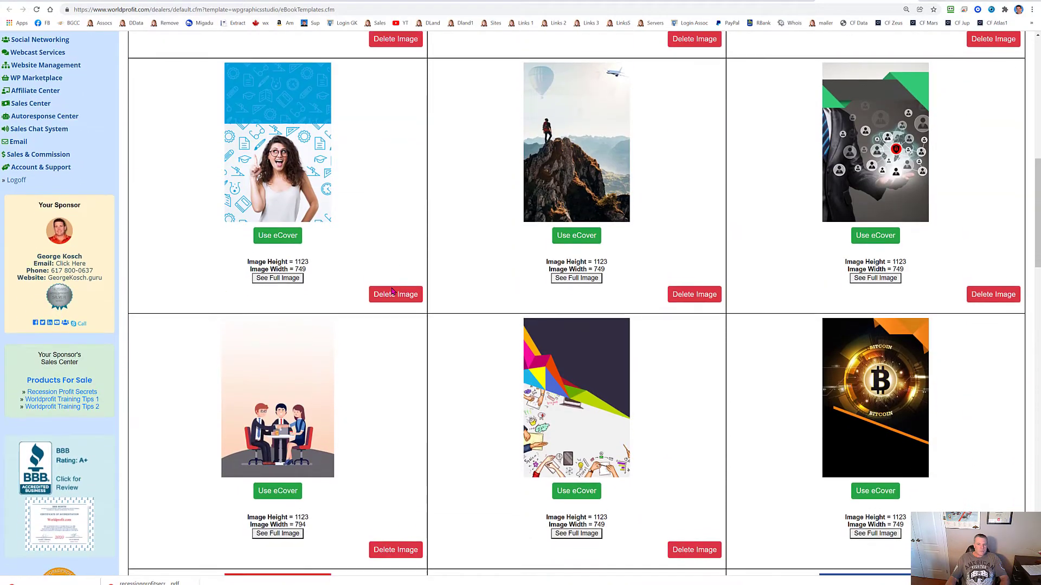
scroll(392, 292, "down", 3)
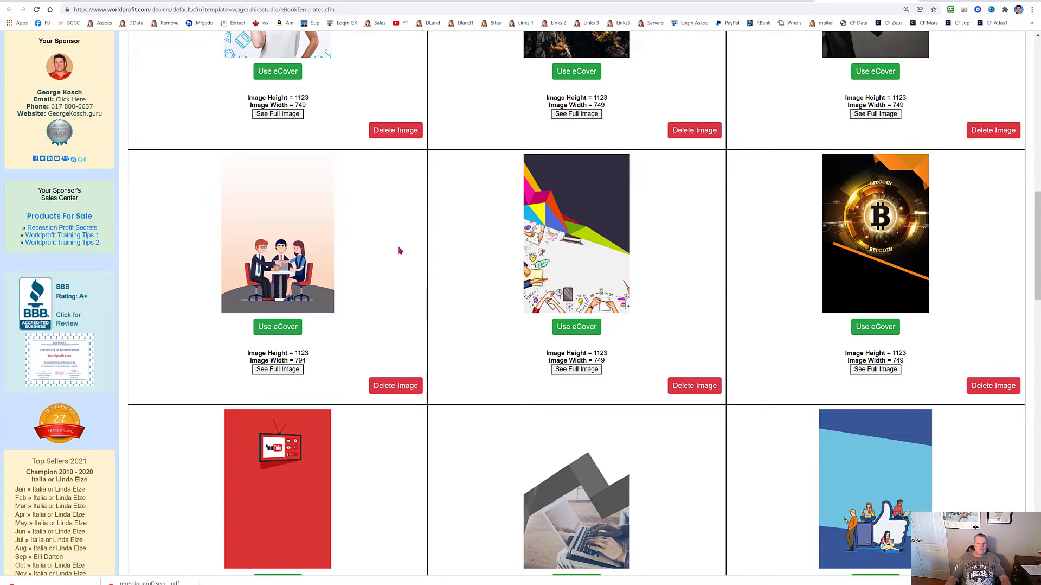
scroll(412, 258, "down", 3)
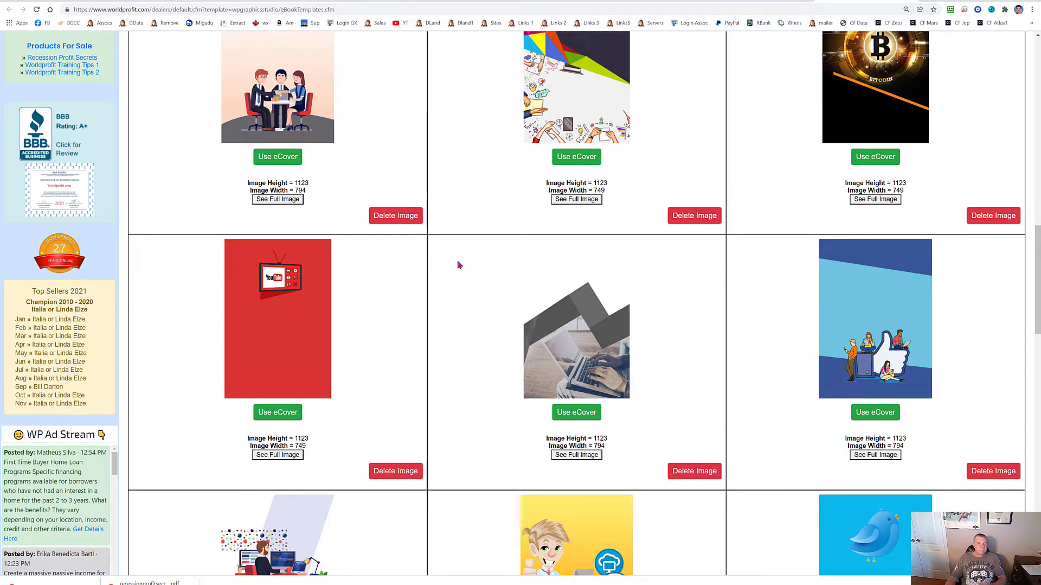
scroll(458, 267, "down", 1)
scroll(459, 269, "down", 2)
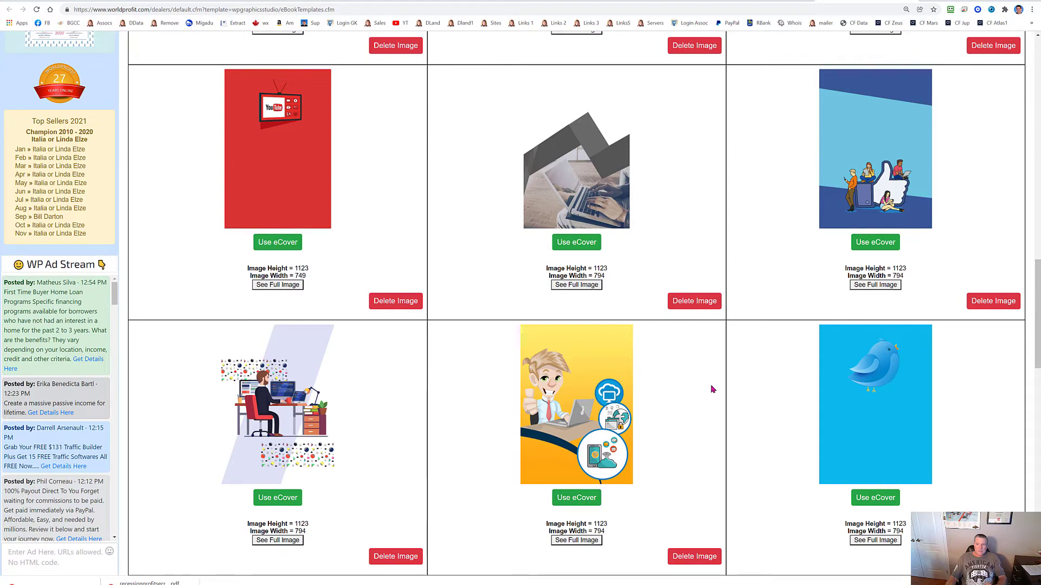
scroll(711, 389, "down", 3)
scroll(711, 388, "up", 6)
scroll(714, 384, "up", 2)
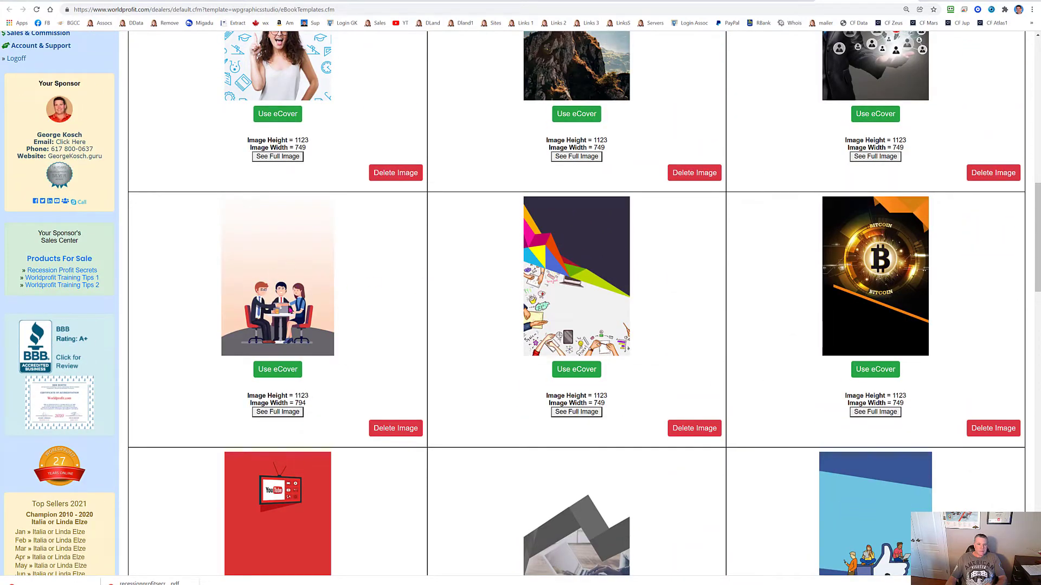
scroll(410, 203, "up", 2)
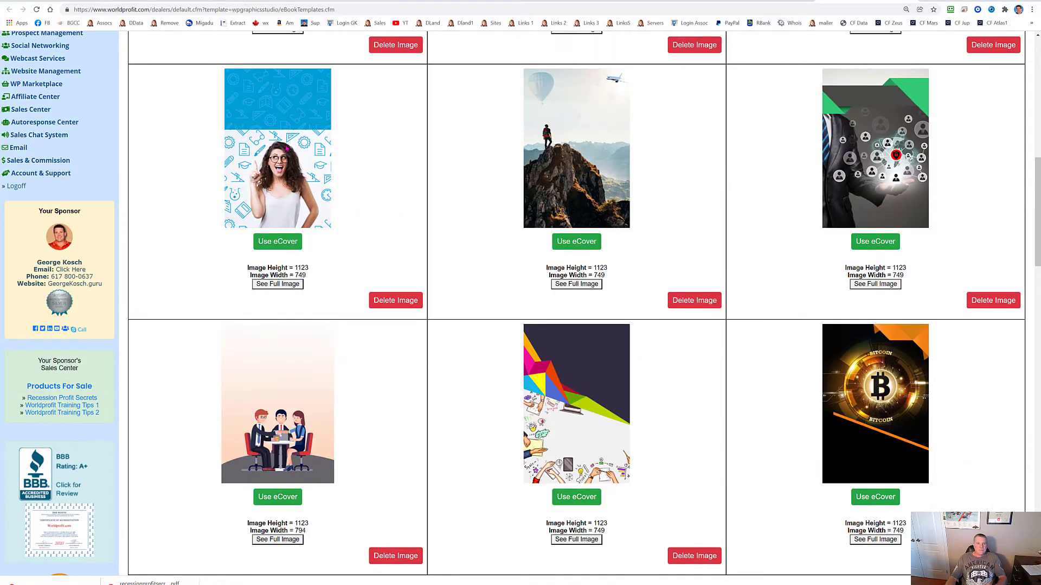
Use the eCover design showing the woman in glasses below a blue banner as the cover template.
left_click(275, 242)
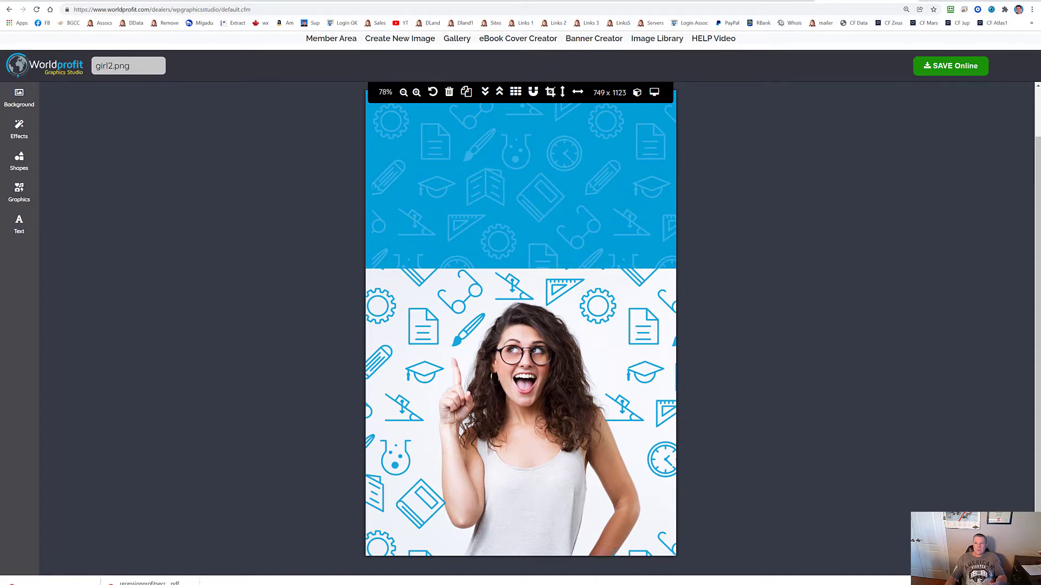
Search Google Images for Recession Profit Secrets in a new browser tab.
key("ctrl+t")
left_click(500, 166)
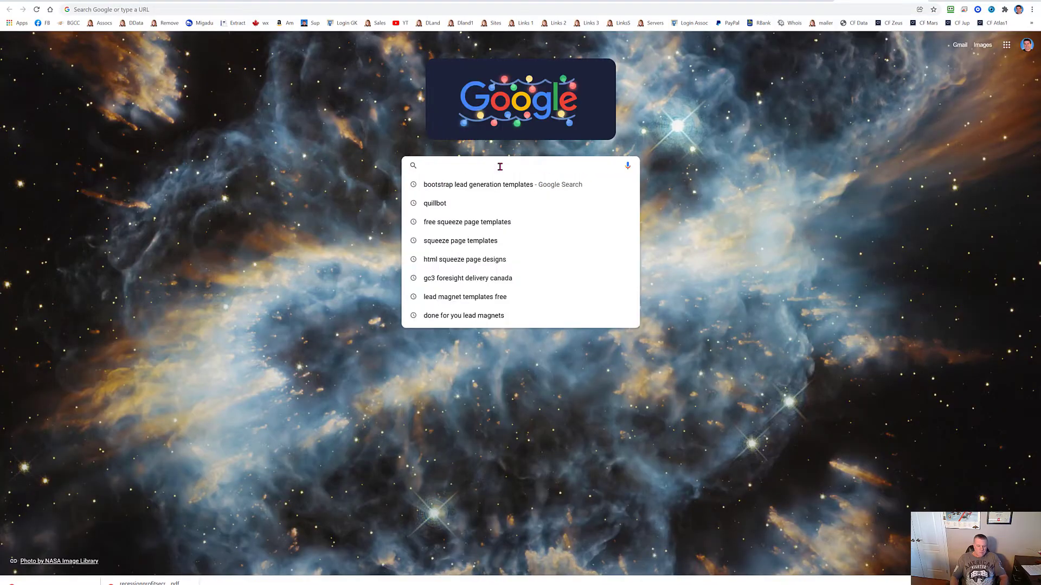
type("rece")
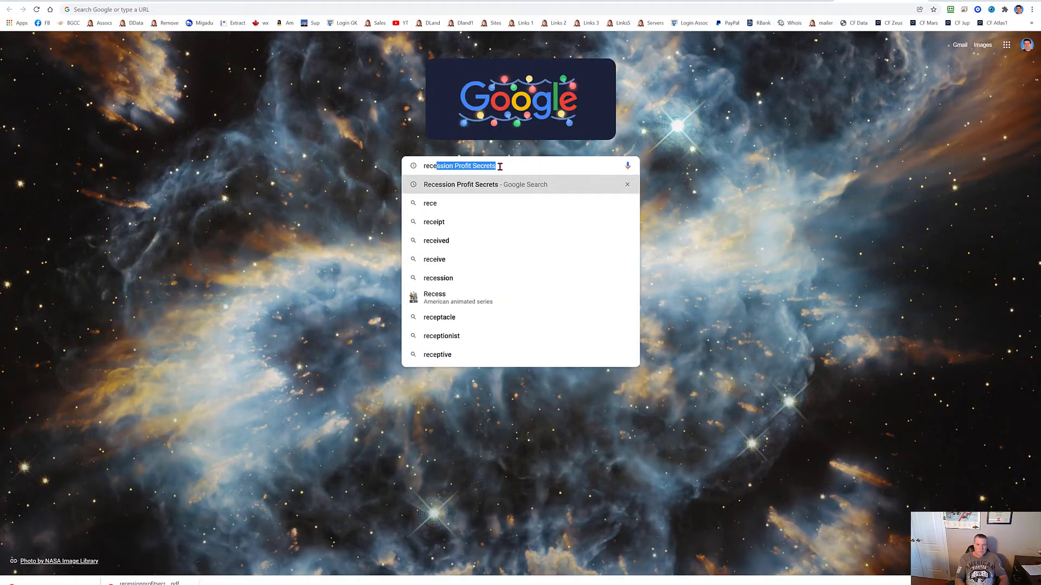
key("Return")
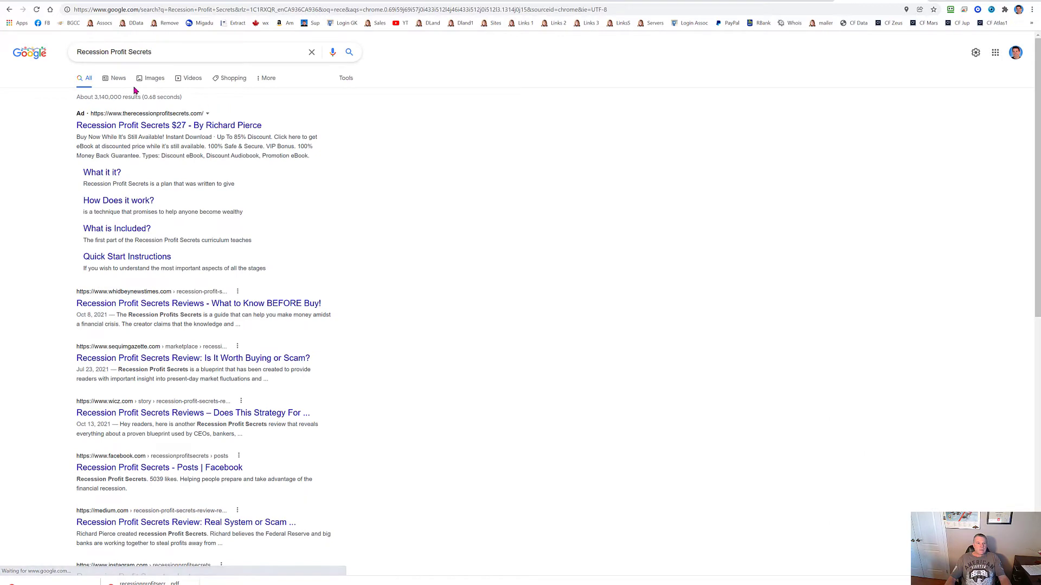
left_click(147, 81)
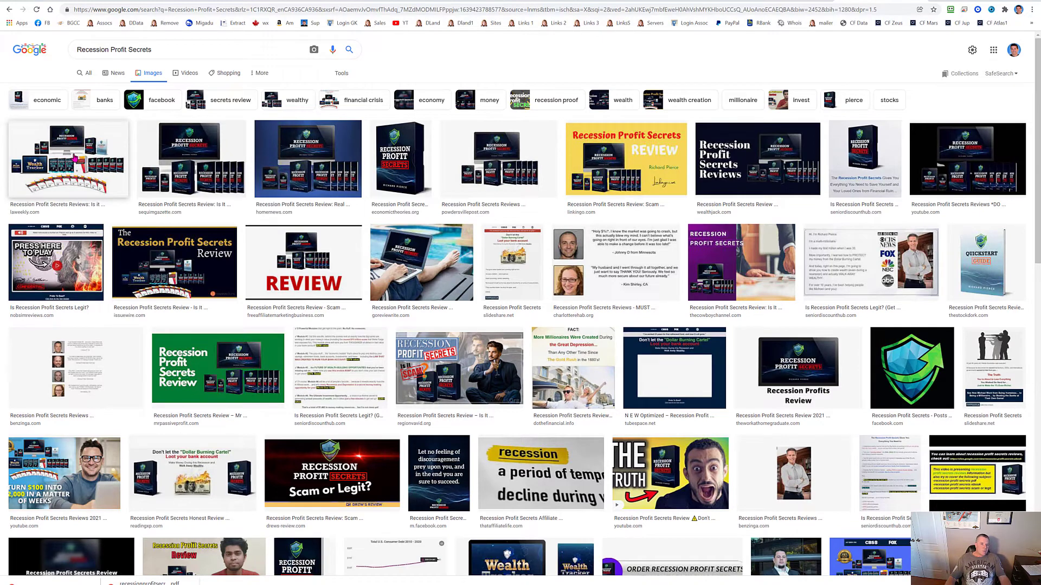
Try to save the full-size Recession Profit Secrets product bundle image to the Pictures folder.
right_click(75, 156)
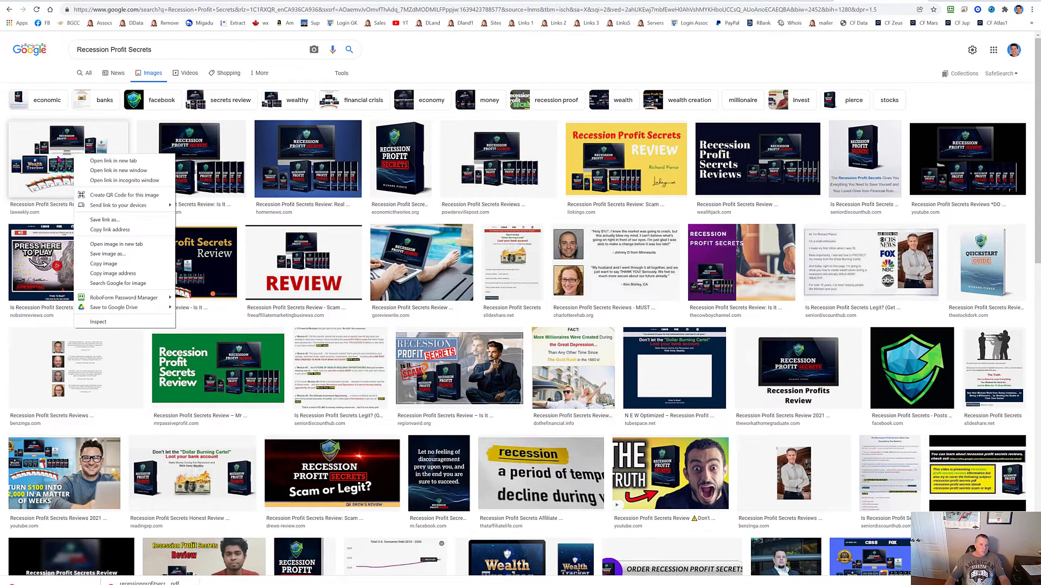
left_click(53, 158)
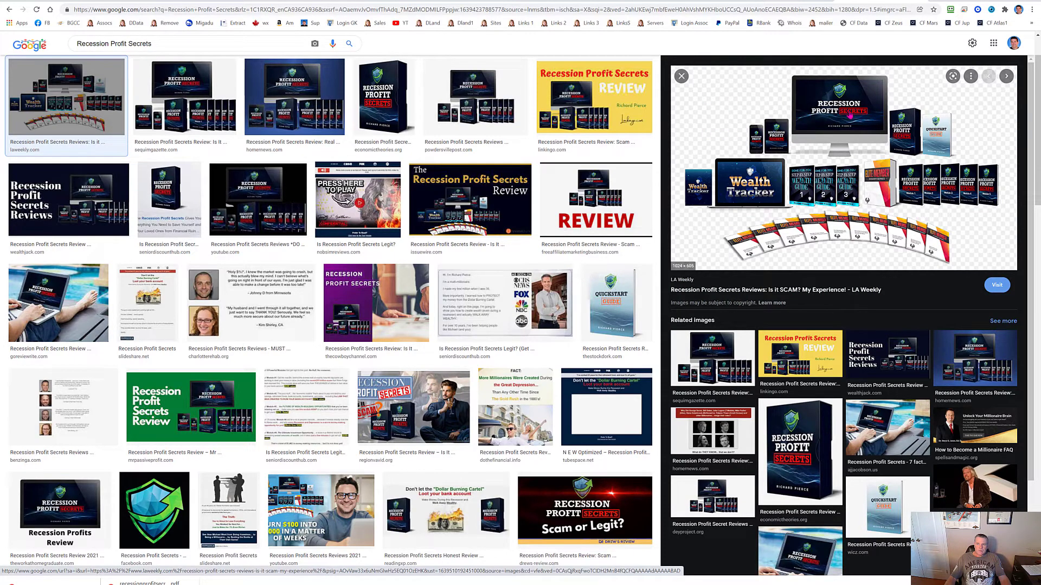
right_click(843, 113)
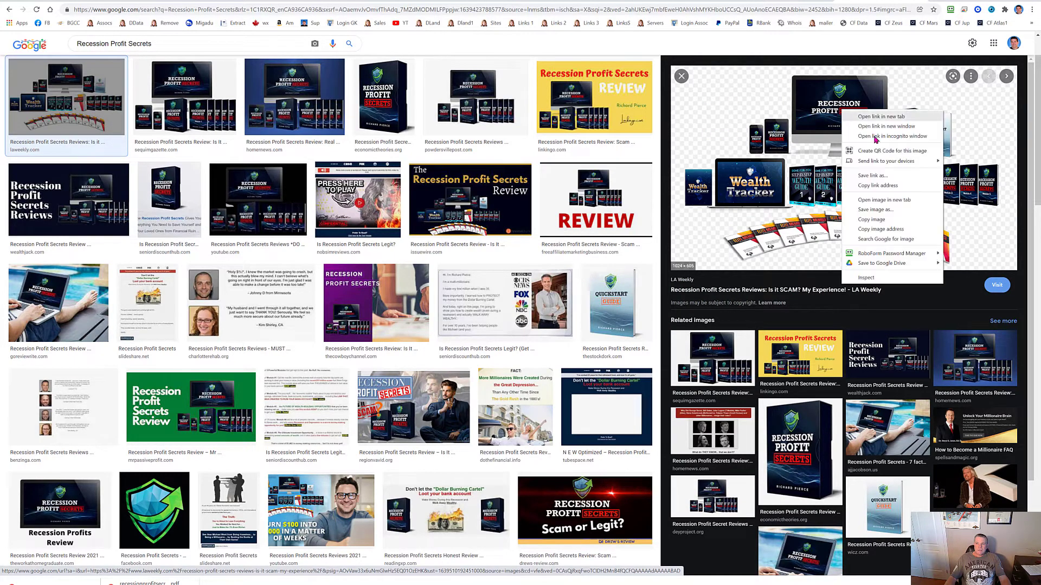
left_click(879, 210)
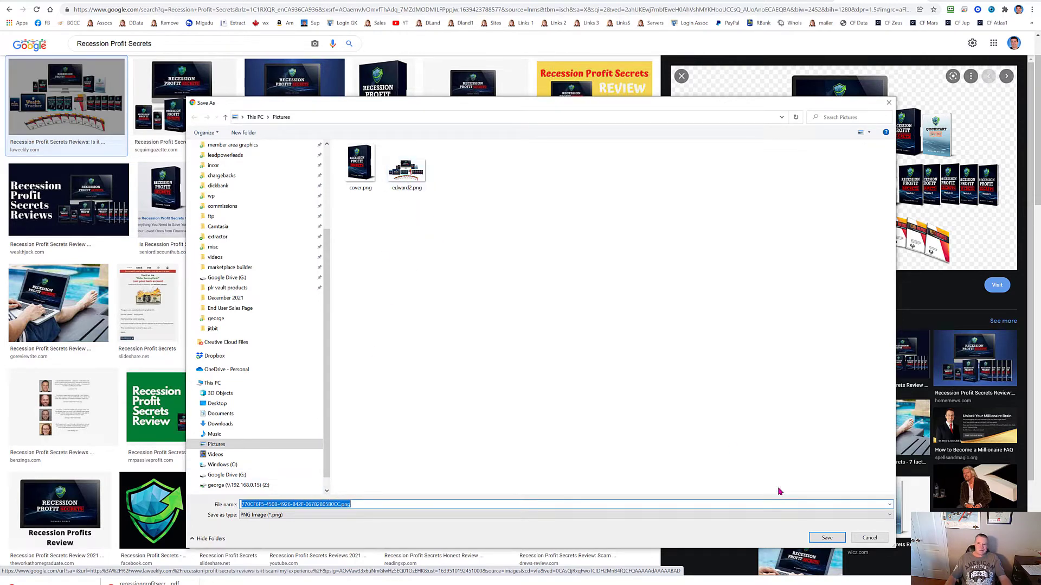
left_click(869, 537)
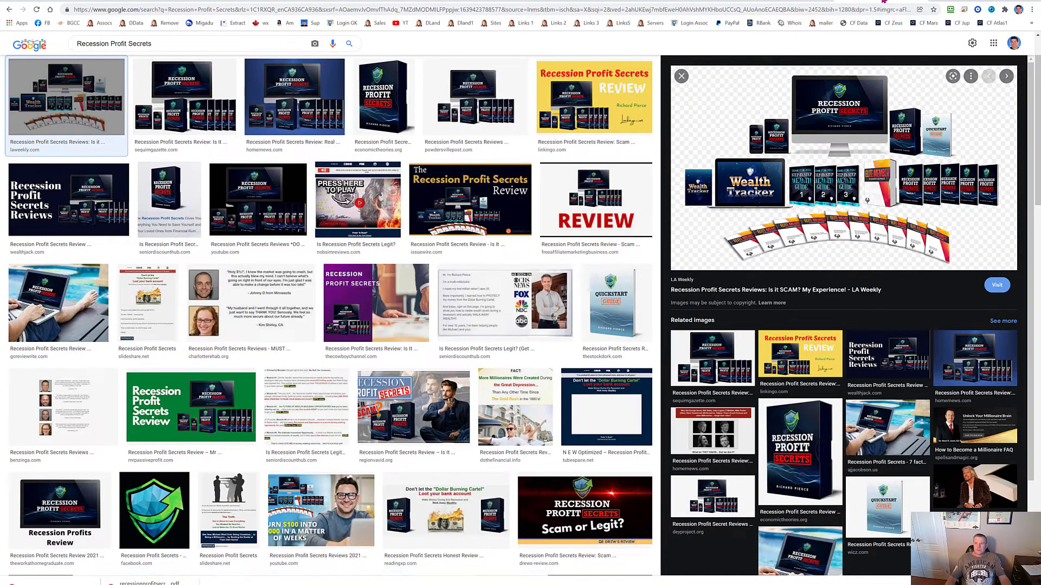
Return to the Graphics Studio and upload the product bundle image edward2.png from the Pictures folder onto the cover.
left_click(862, 1)
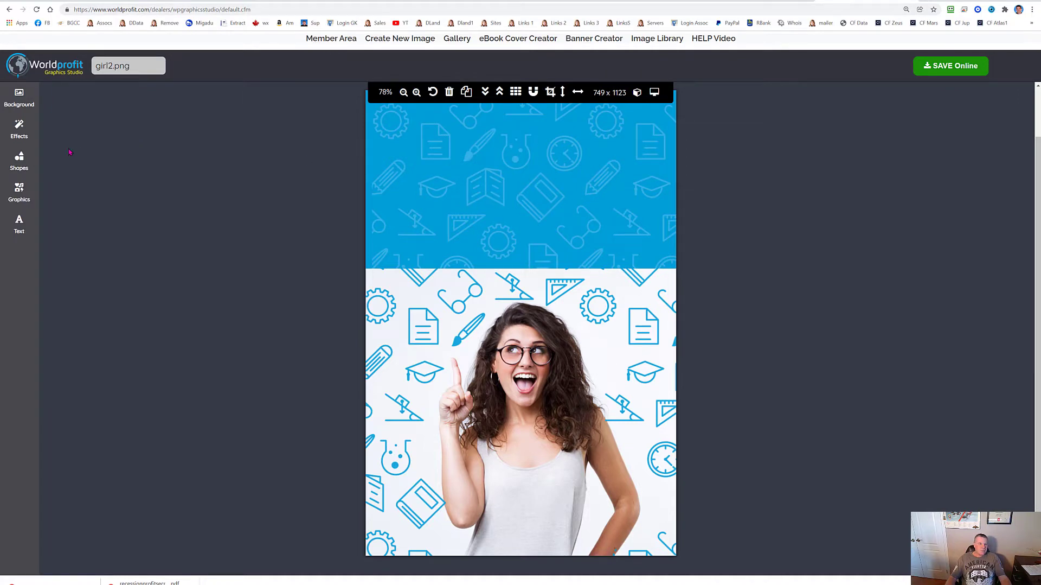
left_click(19, 194)
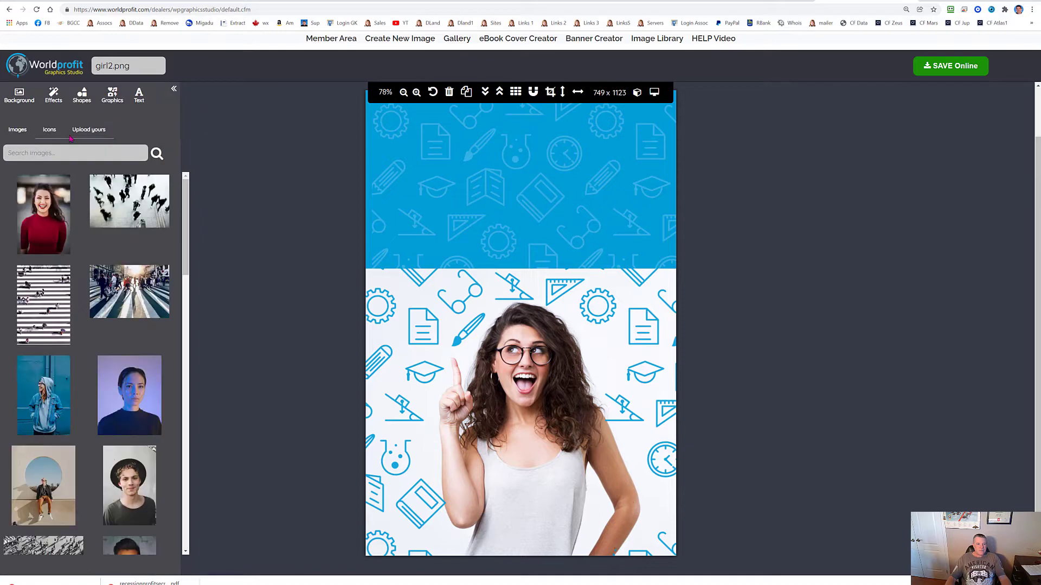
left_click(92, 131)
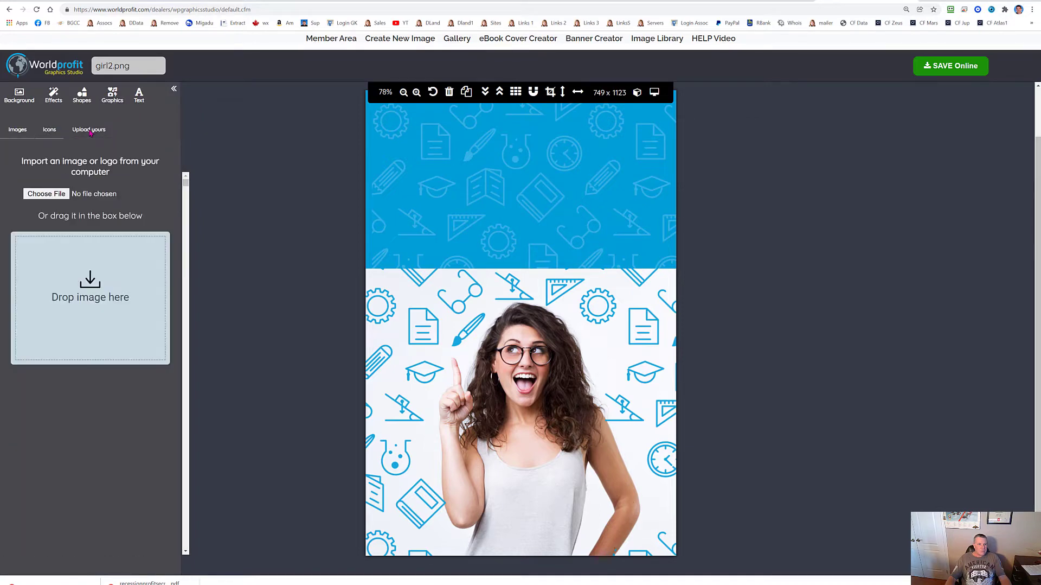
left_click(46, 194)
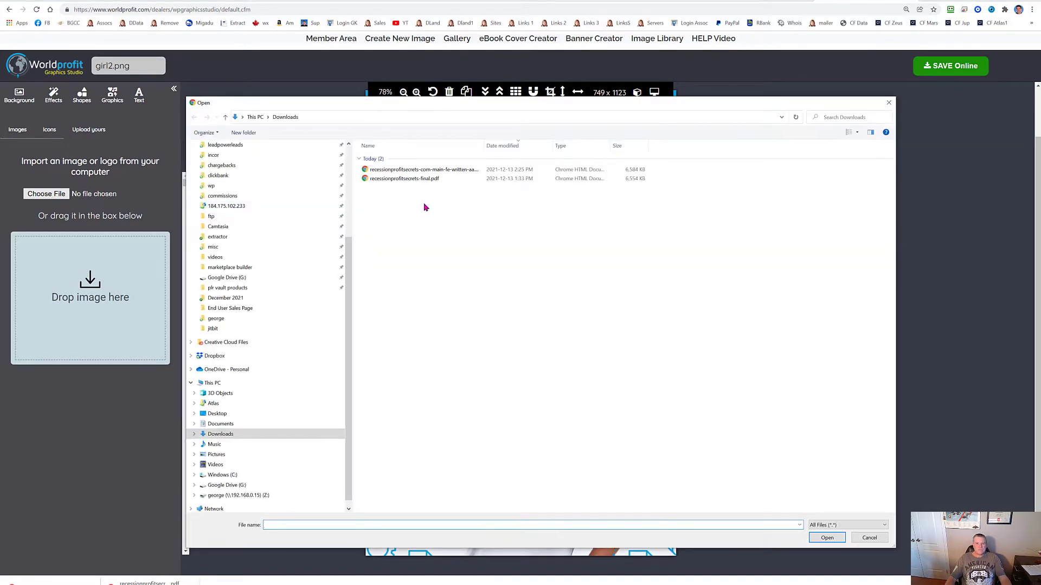
left_click(216, 454)
double_click(497, 165)
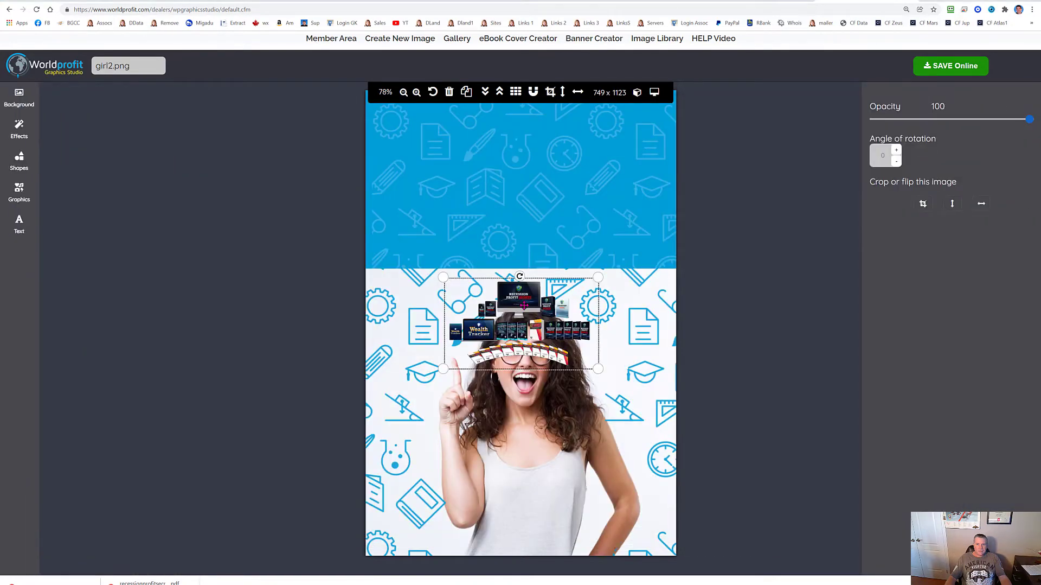
Move the product bundle image onto the cover's blue area and enlarge it to nearly the full cover width.
left_click_drag(510, 305, 509, 153)
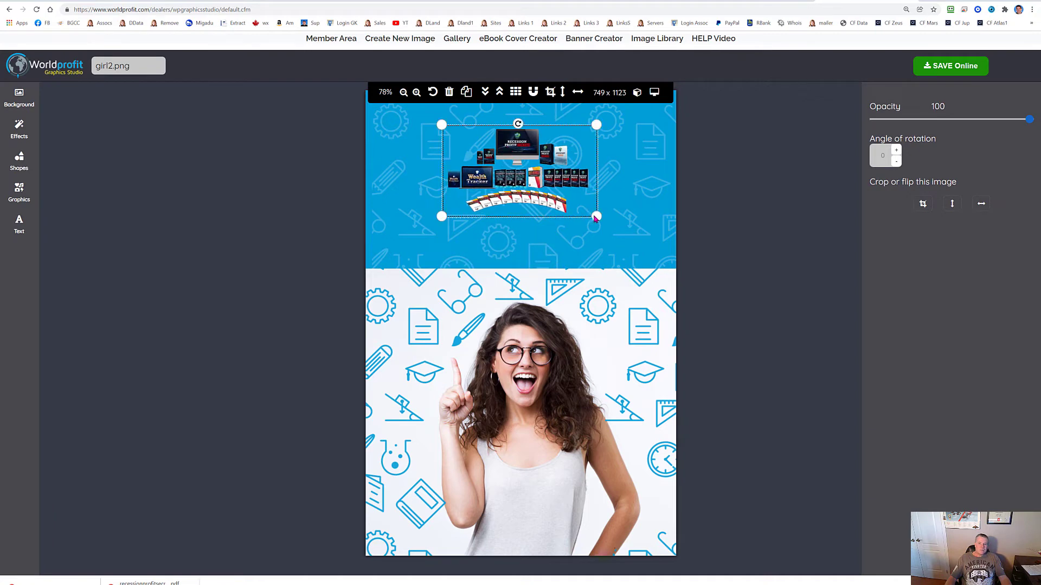
left_click_drag(596, 218, 705, 280)
left_click_drag(541, 181, 513, 165)
left_click(484, 311)
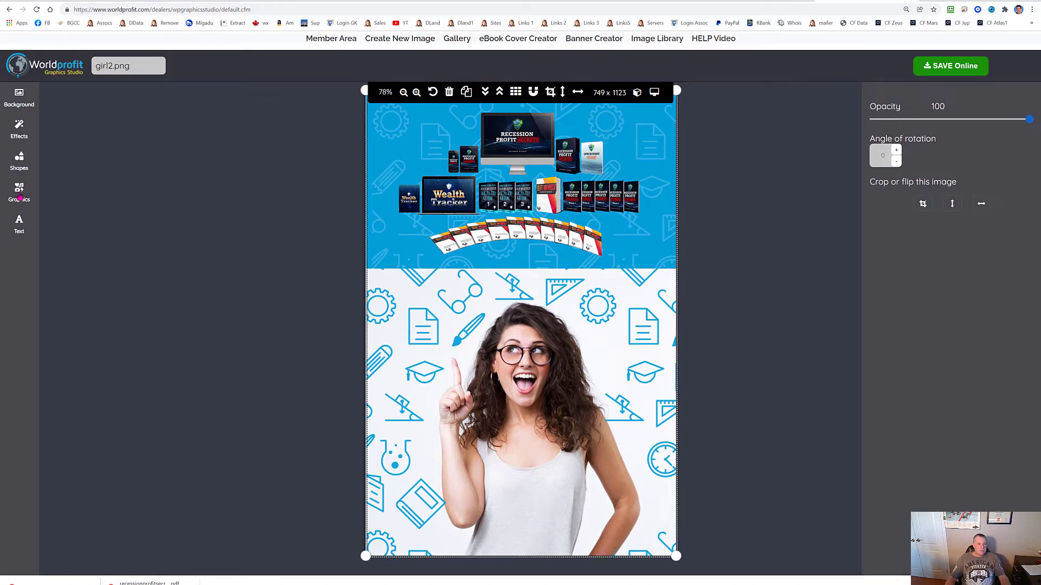
Add the title text "Recession Profit Secrets" to the cover in the Comfortaa font.
left_click(19, 222)
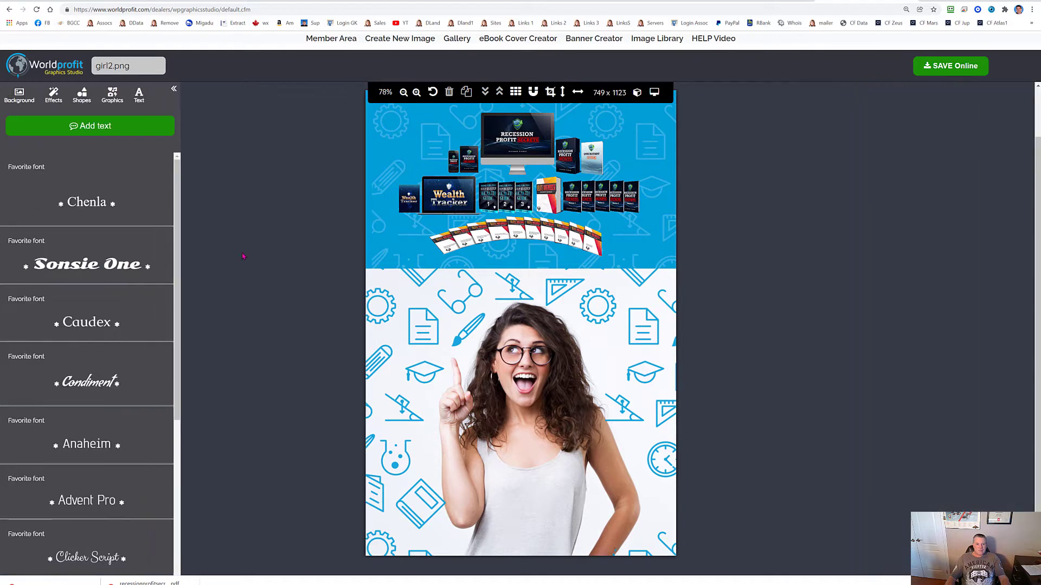
scroll(100, 382, "down", 5)
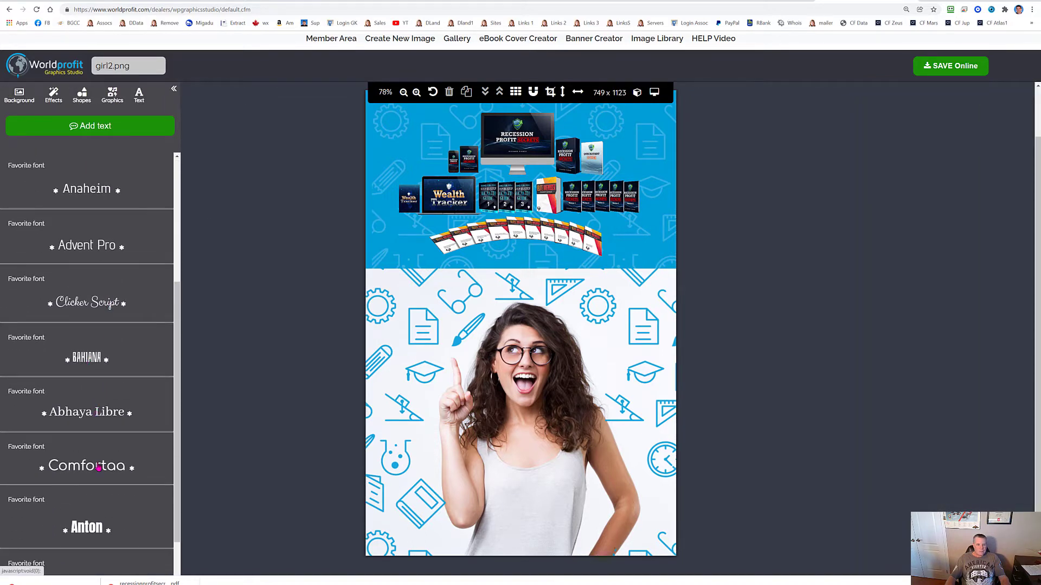
left_click(99, 467)
double_click(440, 331)
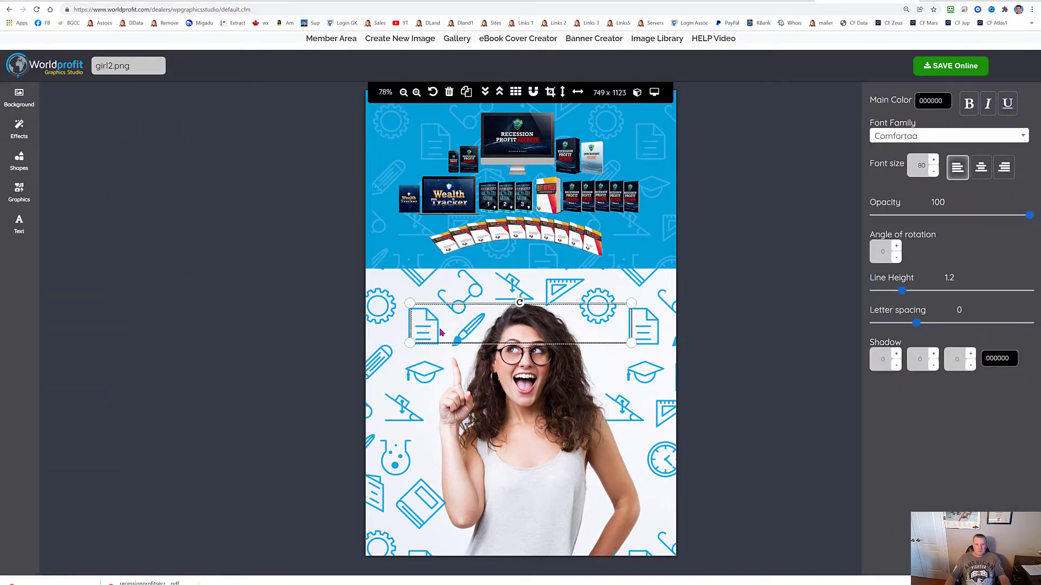
type("Recession Profit Secret")
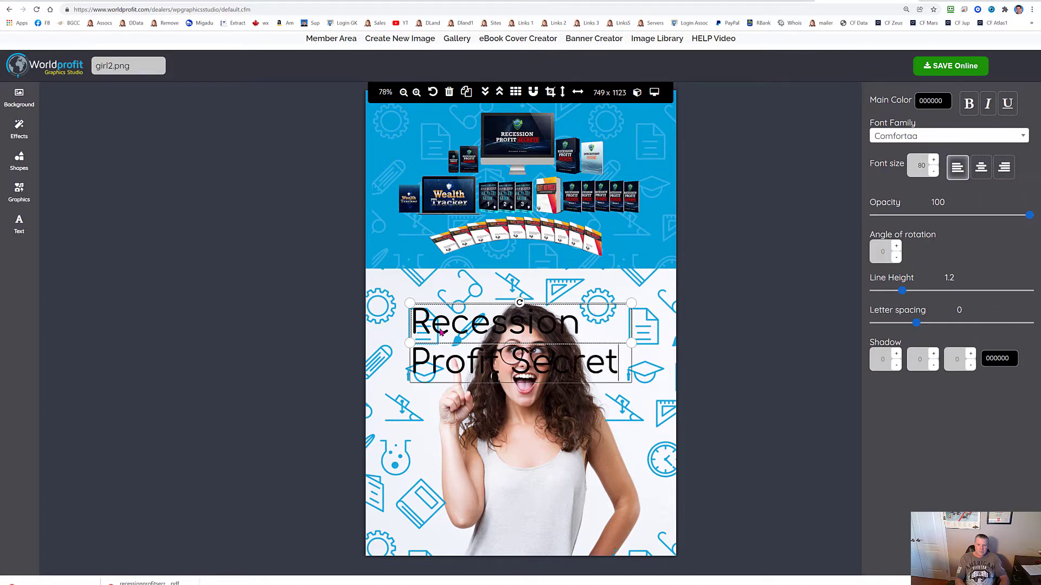
type("s")
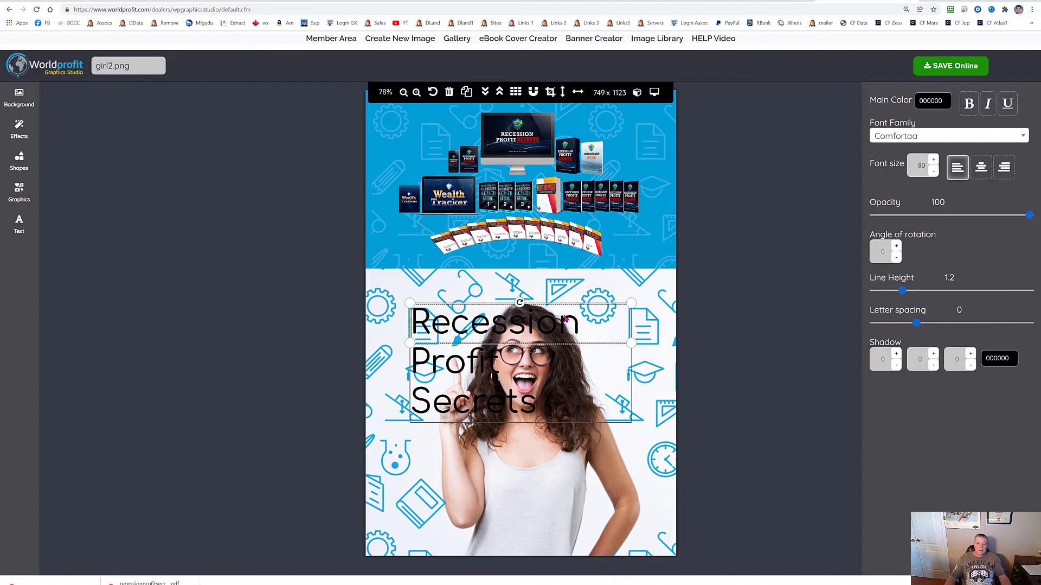
Move the title to the upper-left corner of the cover's white area and reduce its font size to 70.
left_click(639, 331)
left_click(576, 332)
left_click_drag(528, 338, 544, 293)
left_click(641, 320)
left_click(933, 160)
left_click(932, 160)
left_click(932, 160)
left_click(934, 173)
left_click(934, 173)
left_click(934, 174)
left_click(934, 174)
left_click(934, 174)
left_click(934, 174)
left_click(934, 174)
left_click(934, 173)
left_click(934, 173)
left_click(934, 174)
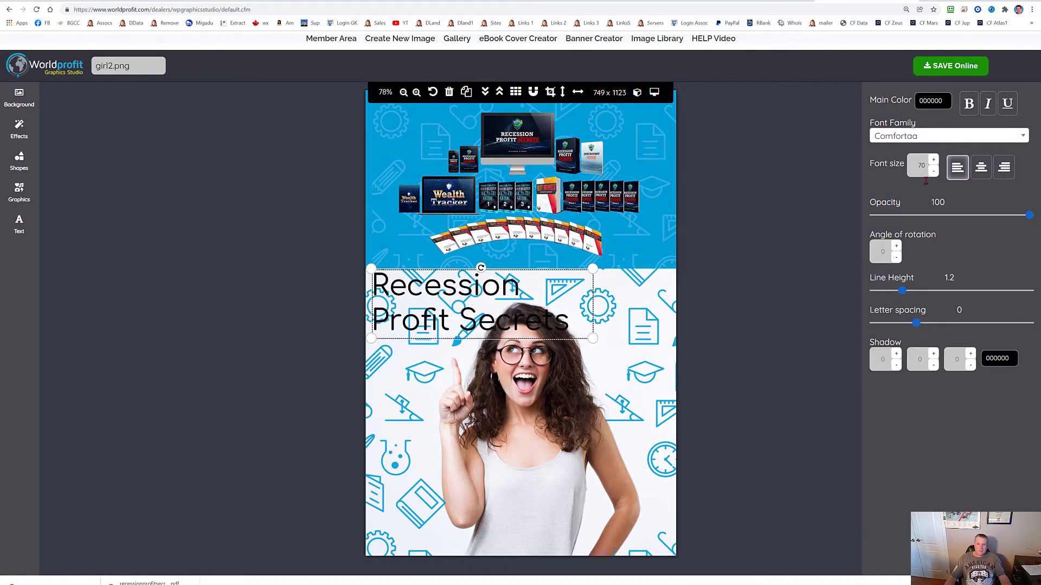
Widen the title's text box to nearly the cover's full width and reduce the font size to 56 so it fits on one line.
left_click_drag(592, 338, 670, 351)
left_click(936, 172)
left_click(935, 172)
left_click(935, 173)
left_click(935, 173)
left_click(935, 172)
left_click(936, 172)
left_click(935, 172)
left_click(935, 172)
left_click(936, 172)
left_click(935, 172)
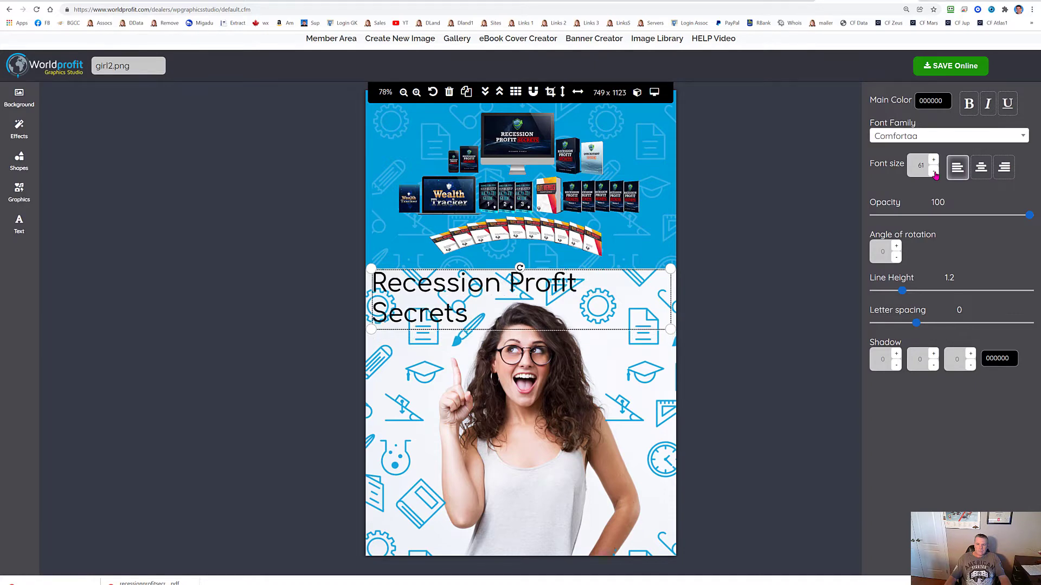
left_click(935, 173)
left_click(936, 172)
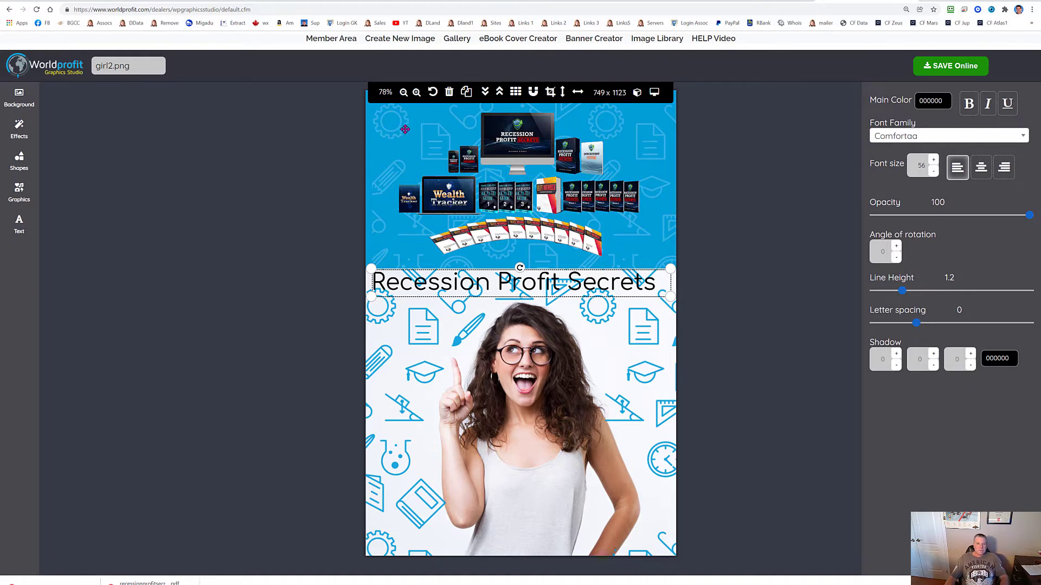
Rename the cover document as recession.png and save it online.
key("Delete")
key("Delete")
key("Delete")
key("Delete")
key("Delete")
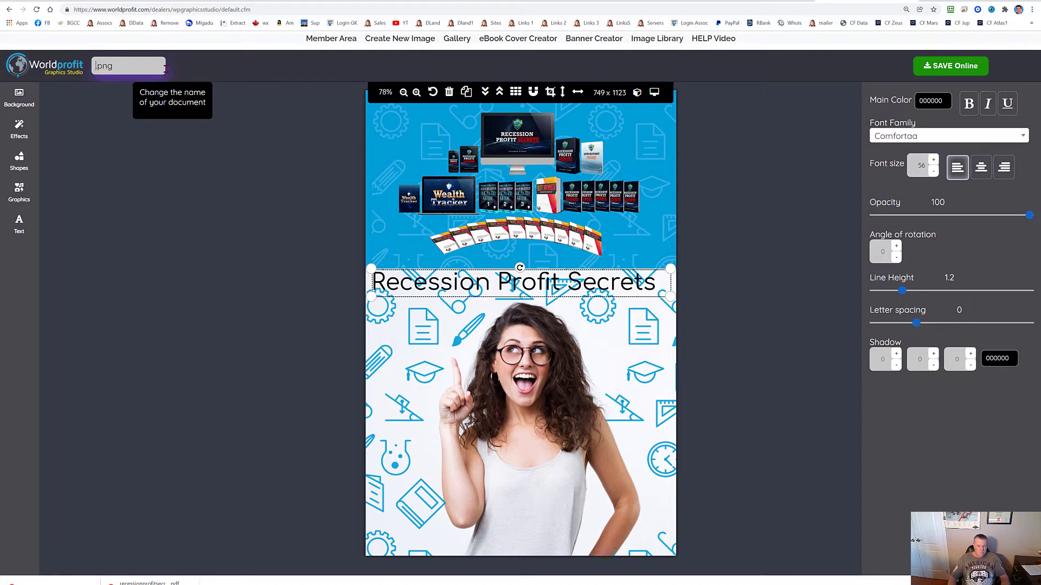
type("re")
type("ssion")
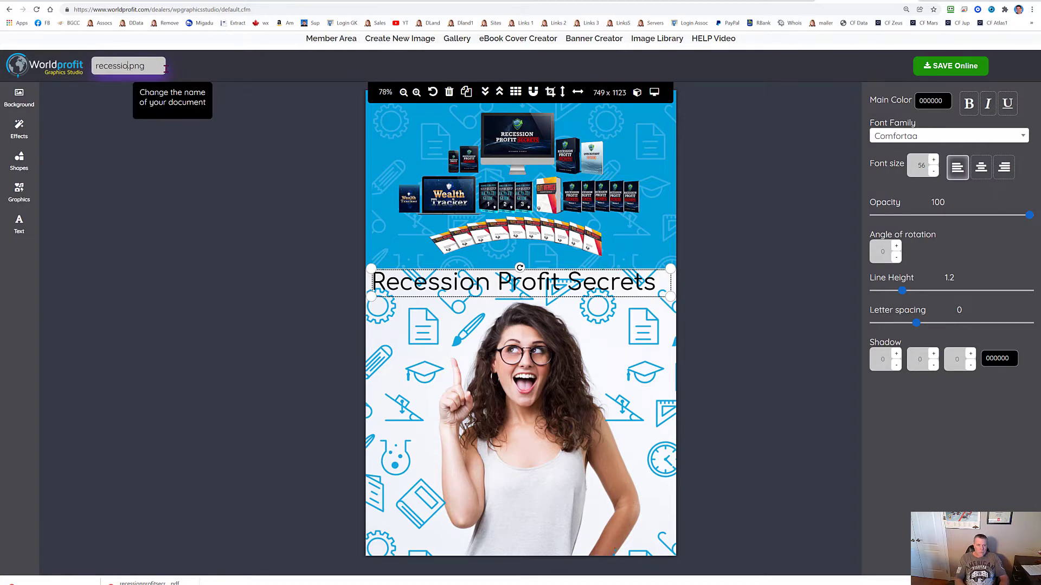
left_click(953, 66)
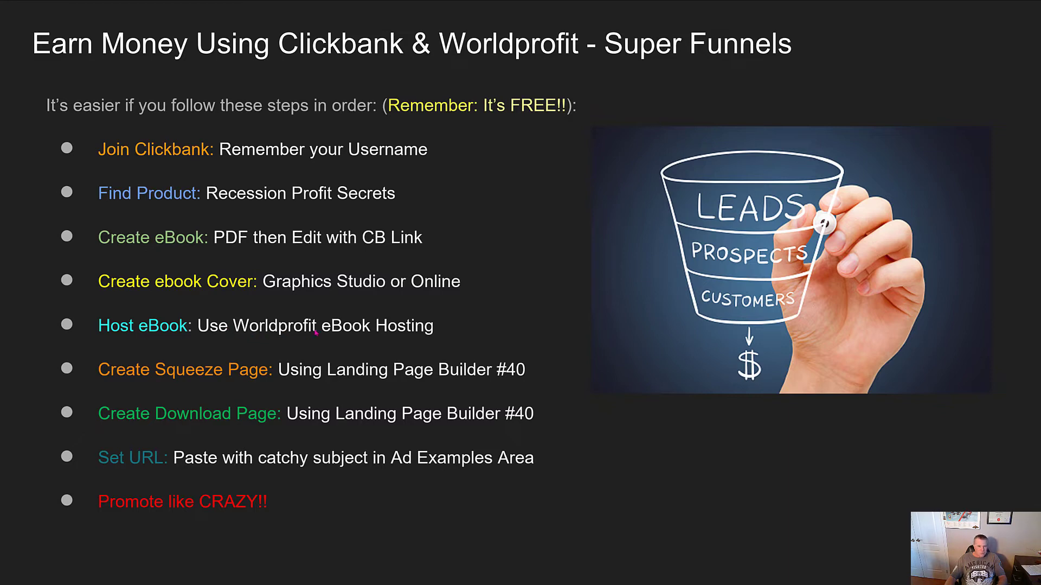
Choose recessionprofitsecrets-final.pdf from the Downloads folder as the file to upload in Worldprofit's Image and eBook File Hosting System.
key("alt+Tab")
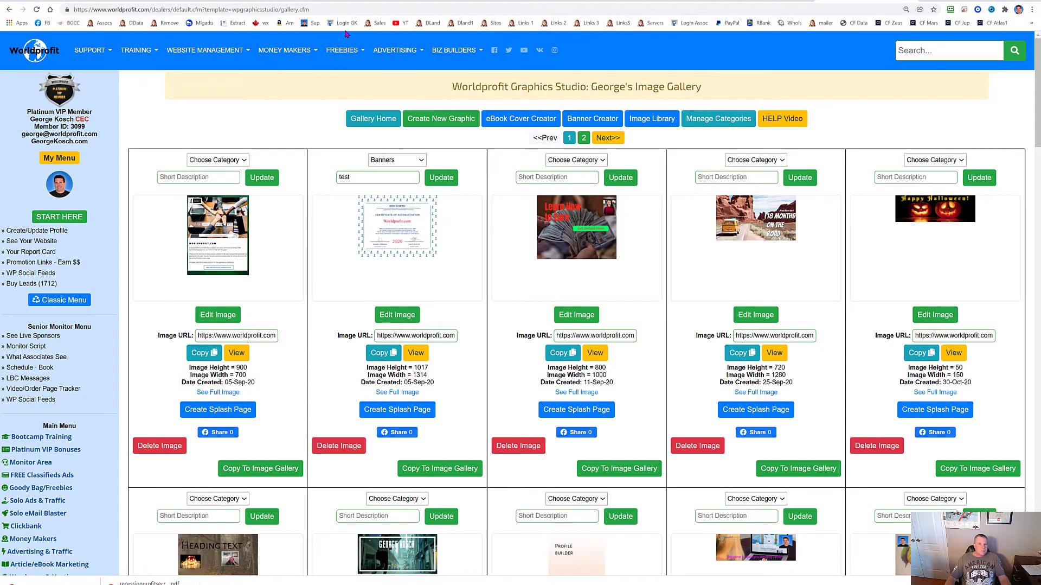
left_click(361, 1)
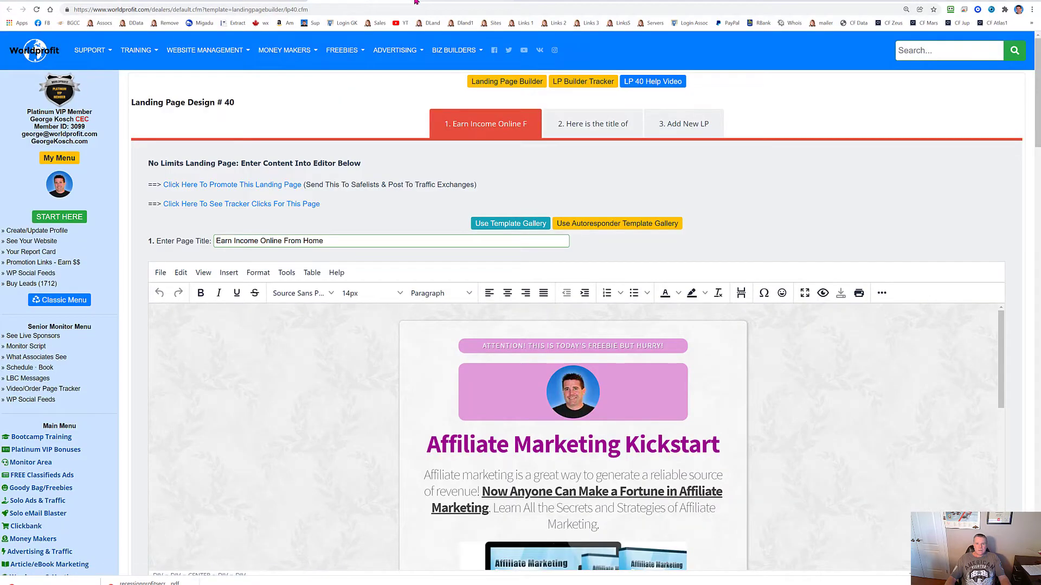
left_click(432, 0)
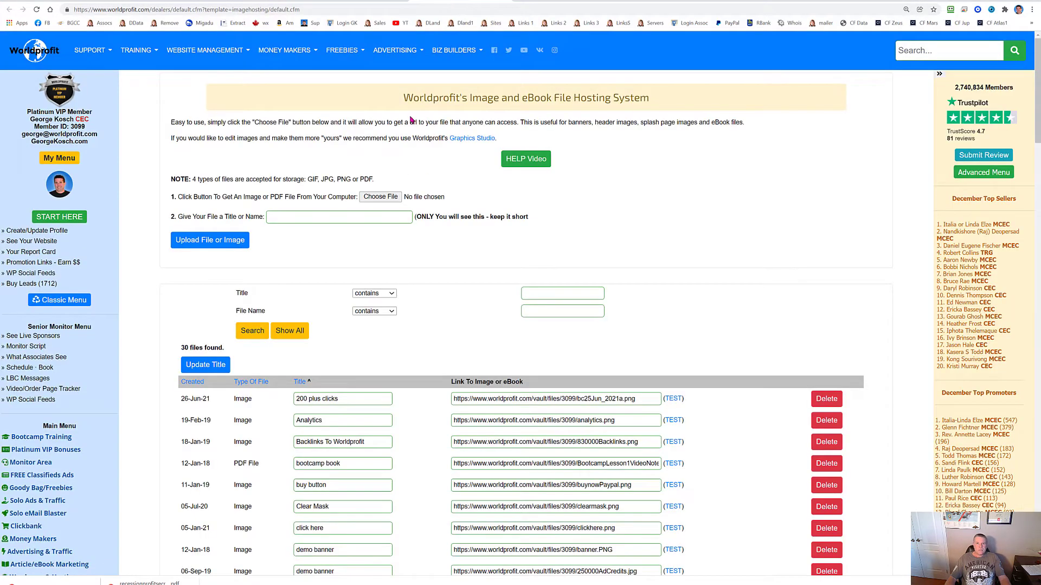
left_click_drag(407, 97, 668, 99)
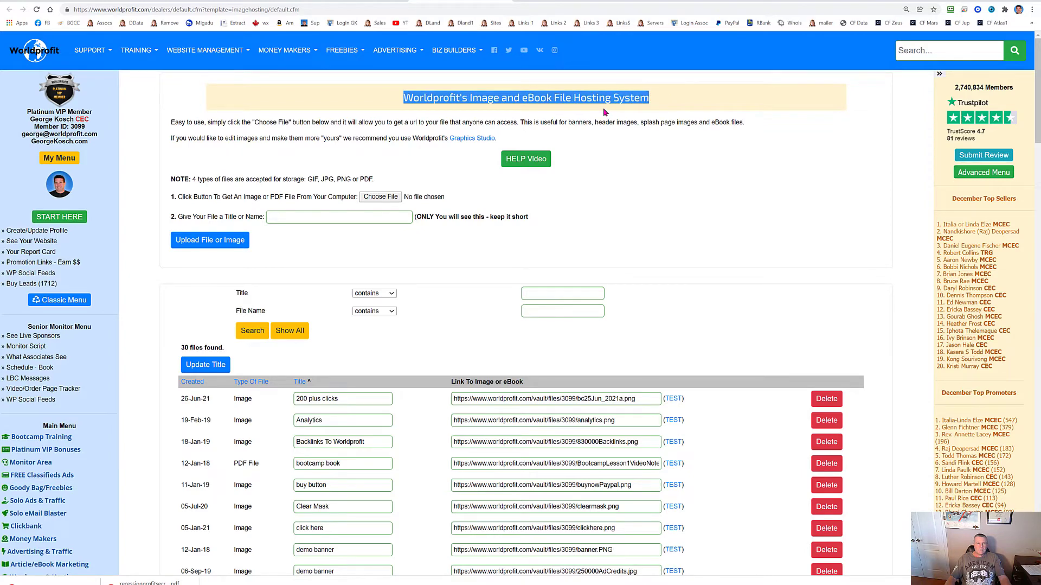
left_click(388, 198)
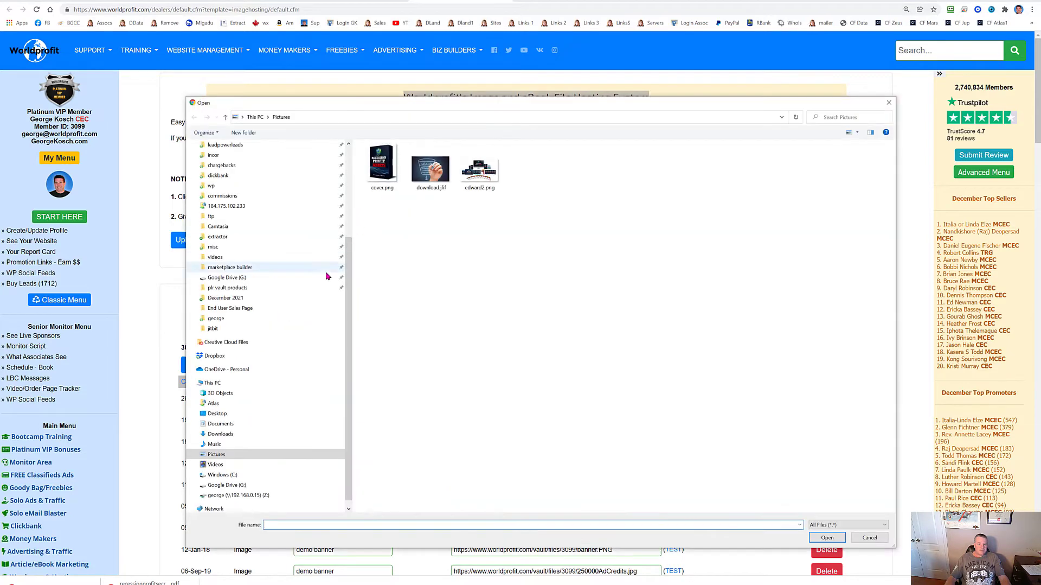
left_click(226, 436)
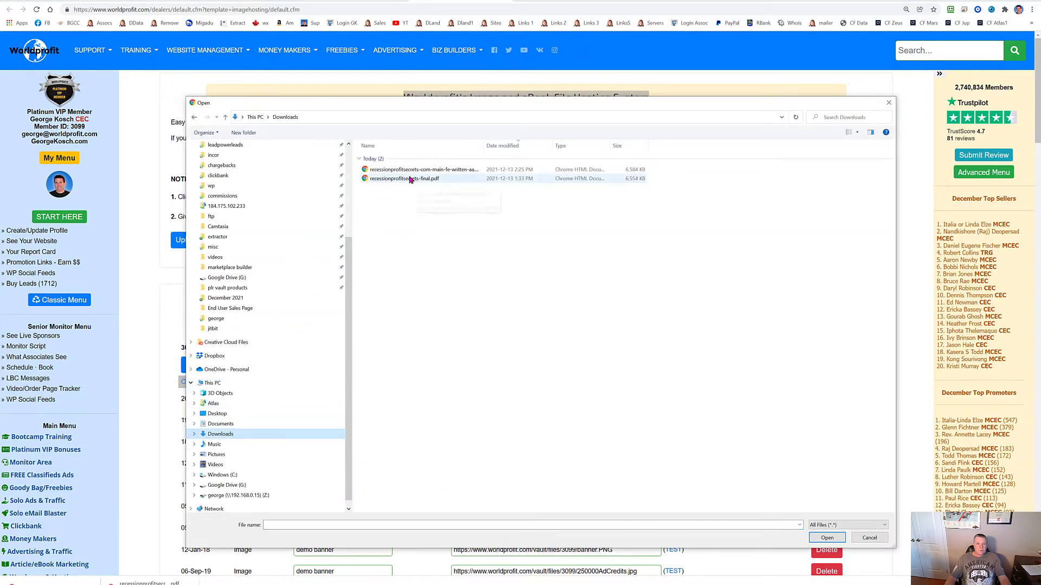
double_click(404, 180)
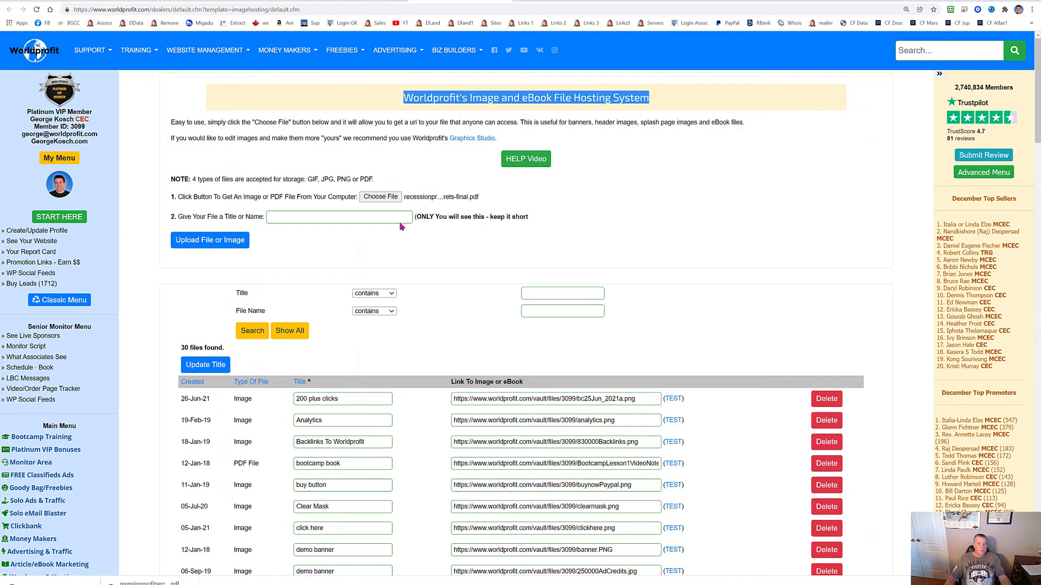
Title the selected PDF "eBook - Recession Profit Secrets" and upload it to the file hosting system.
left_click(335, 216)
type("R")
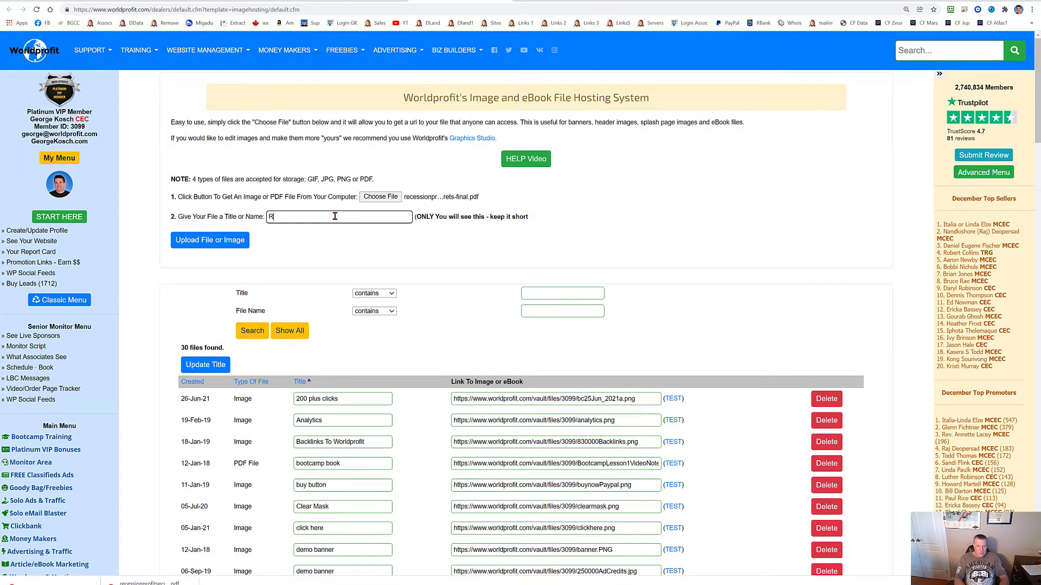
type("ecession Profit Secrets")
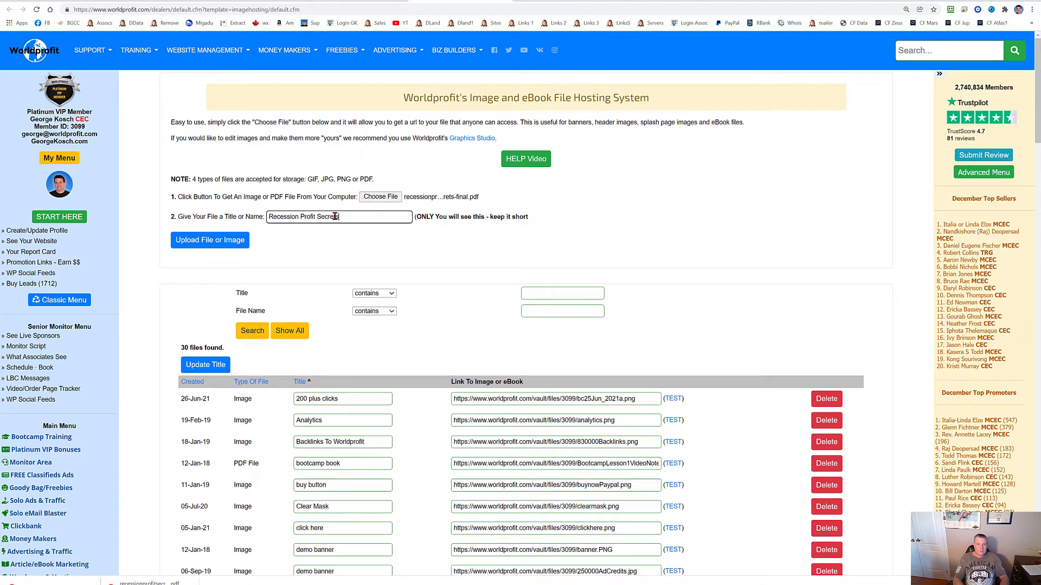
left_click(270, 216)
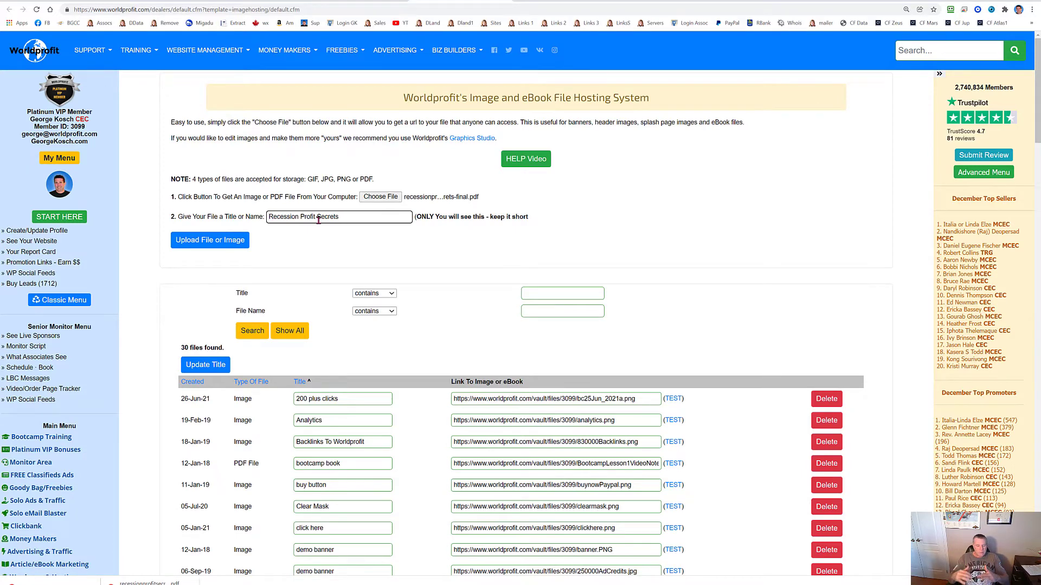
type("eBook ")
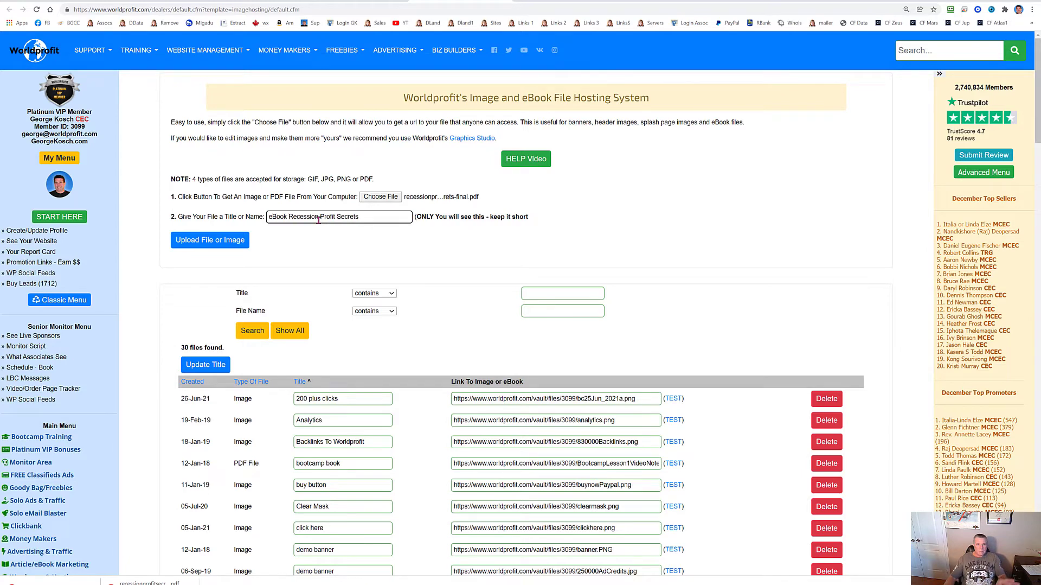
type("-")
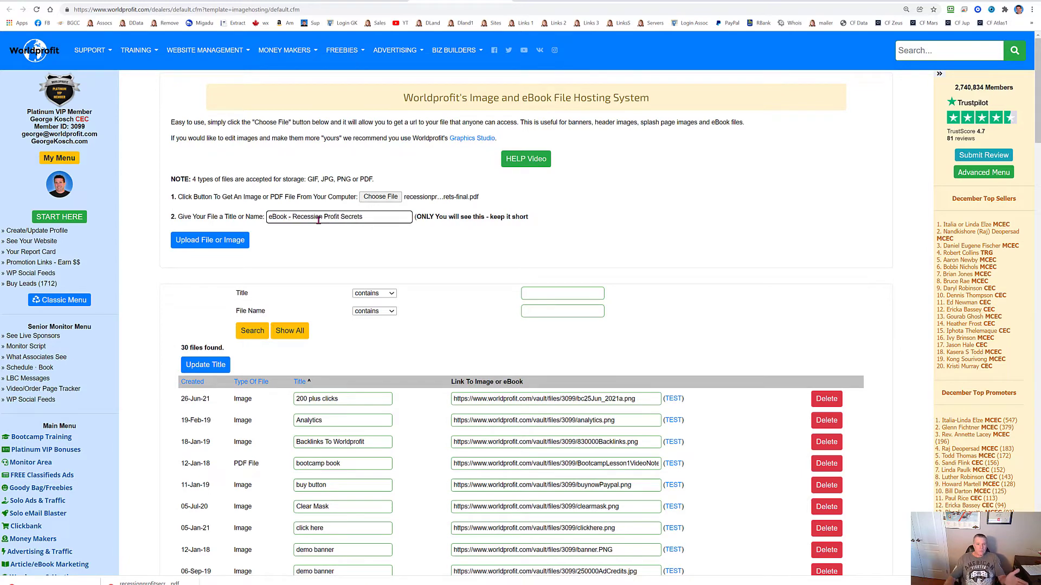
left_click(248, 243)
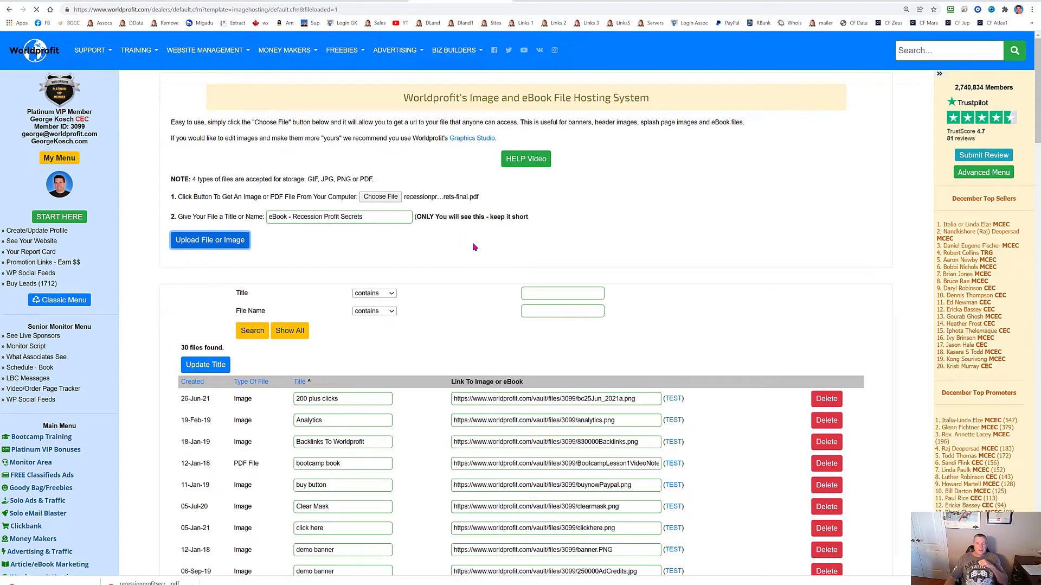
Find the new eBook - Recession Profit Secrets entry among the hosted files, test its link, and return to the funnel steps slide.
scroll(480, 255, "down", 3)
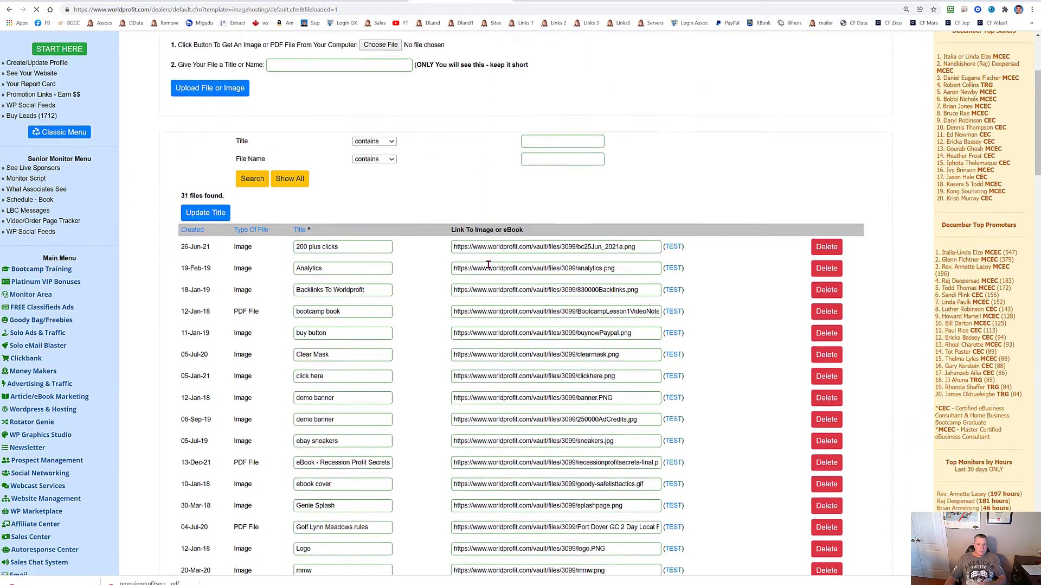
scroll(488, 264, "down", 2)
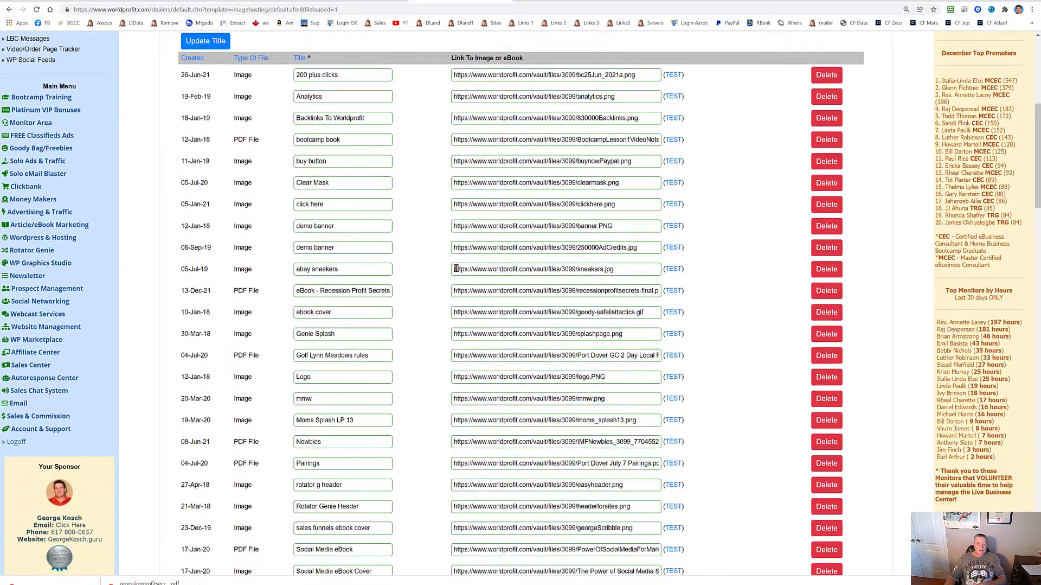
left_click(314, 247)
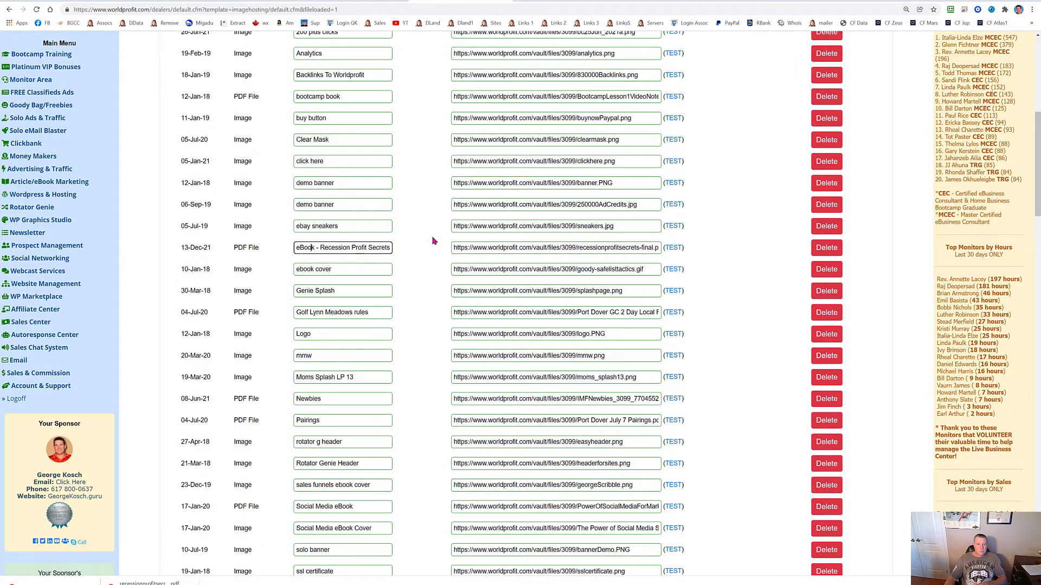
left_click(673, 248)
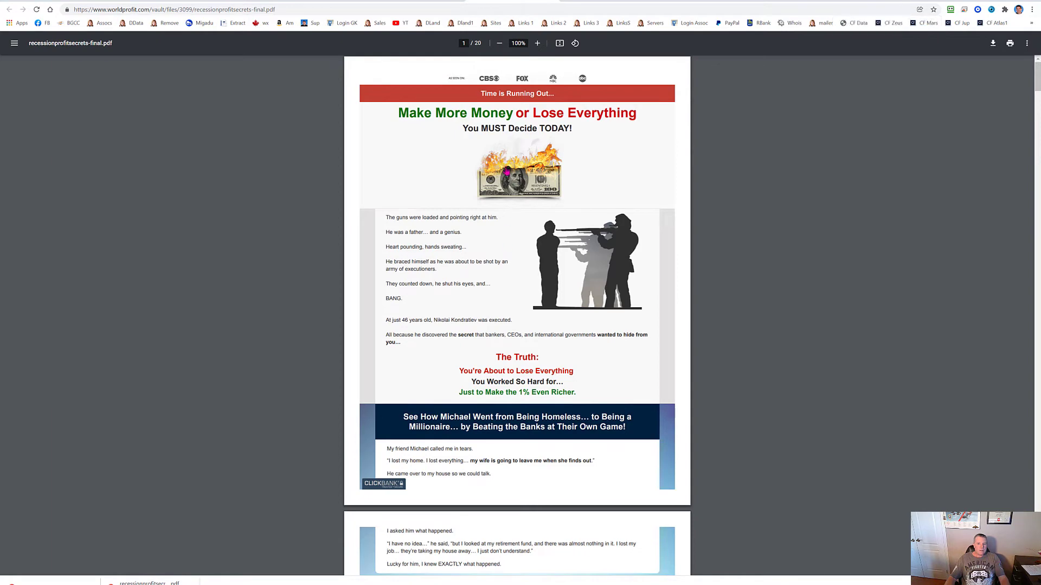
left_click(482, 2)
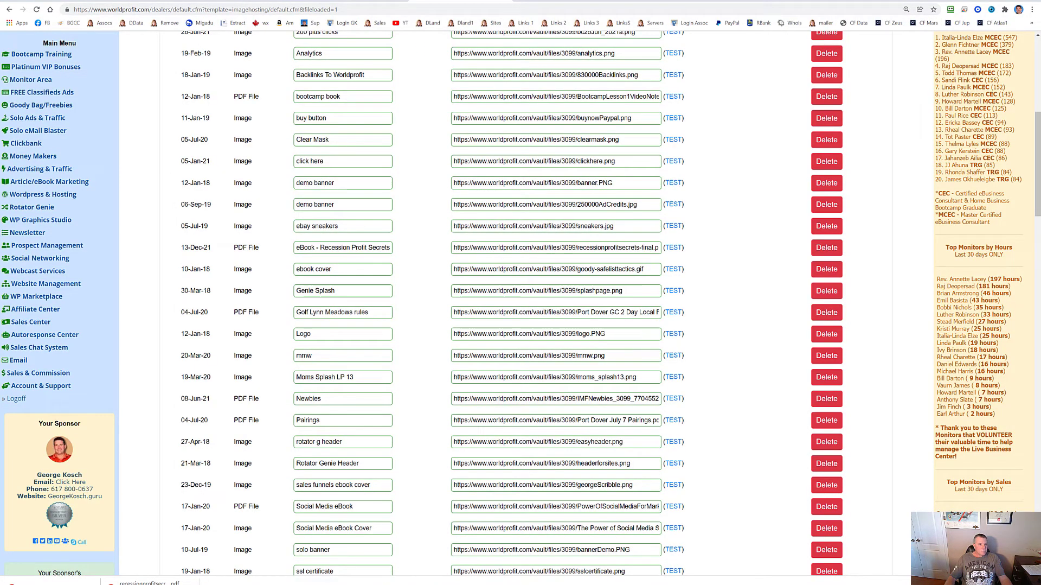
key("alt+Tab")
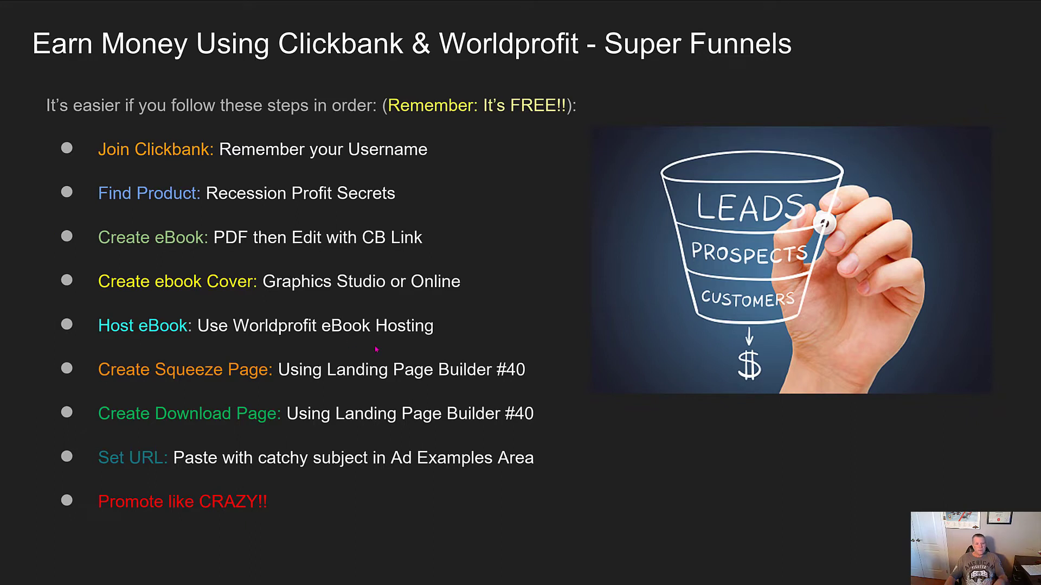
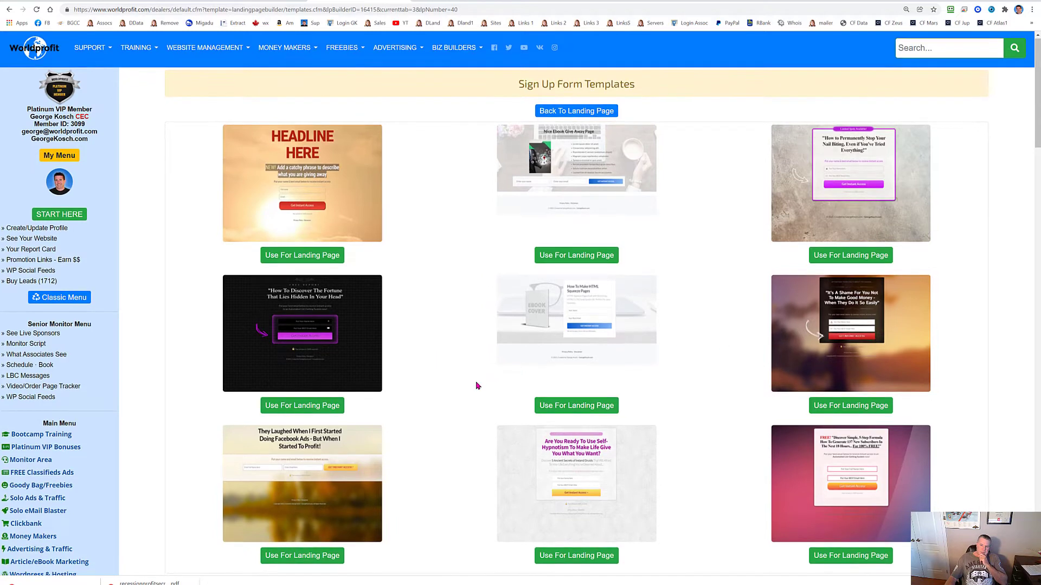
Apply the sign-up form template with the eBook cover and "How To Make HTML Squeeze Pages" heading to the third Design #40 landing page.
scroll(475, 382, "down", 2)
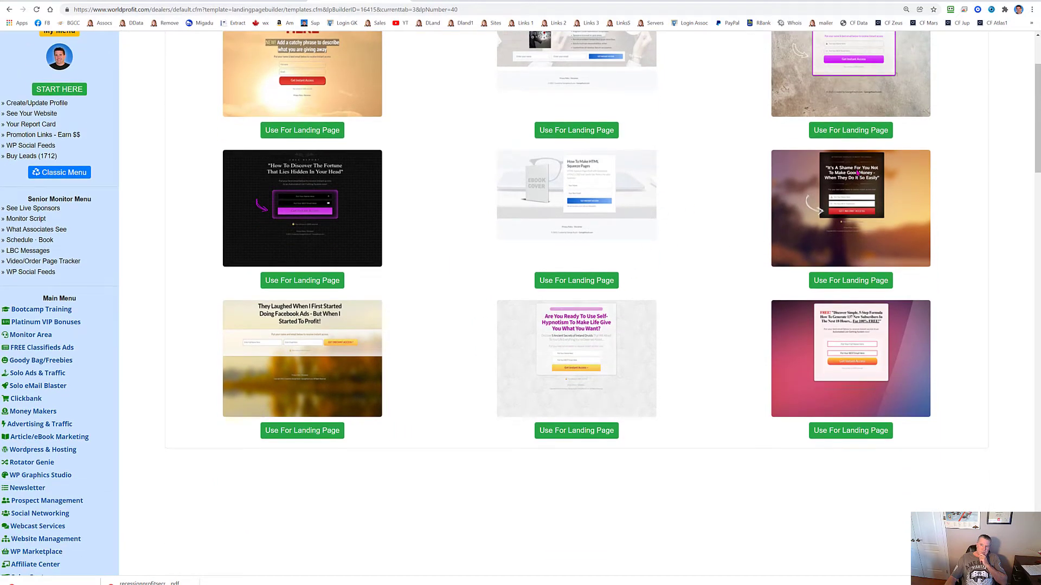
scroll(689, 194, "up", 2)
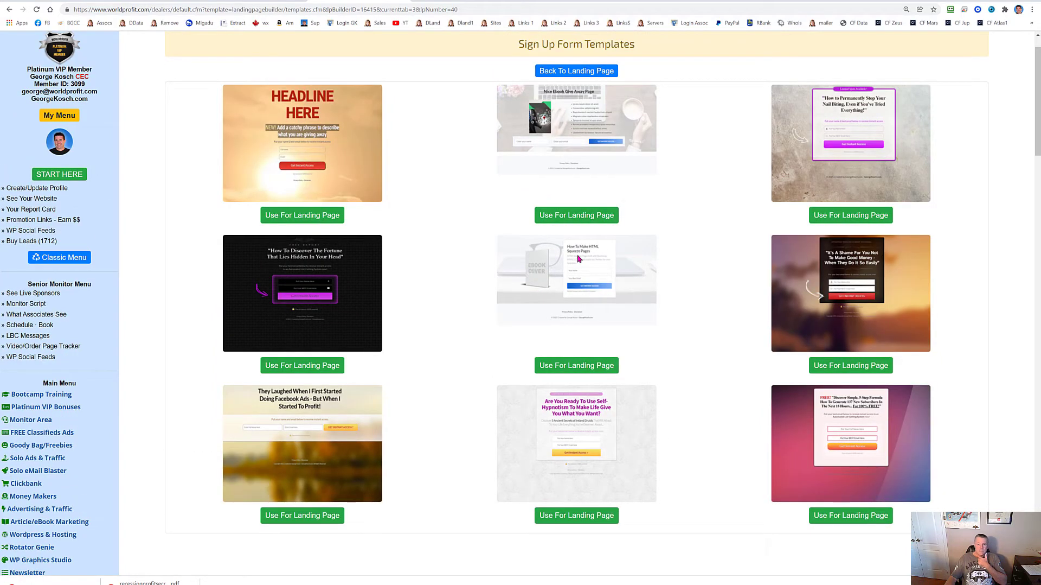
scroll(577, 259, "up", 1)
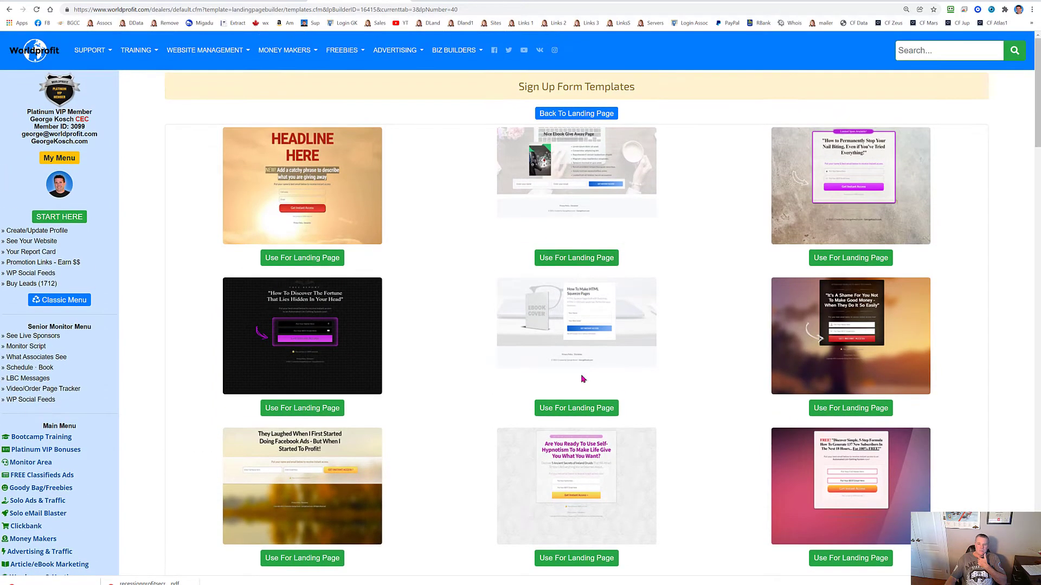
left_click(577, 407)
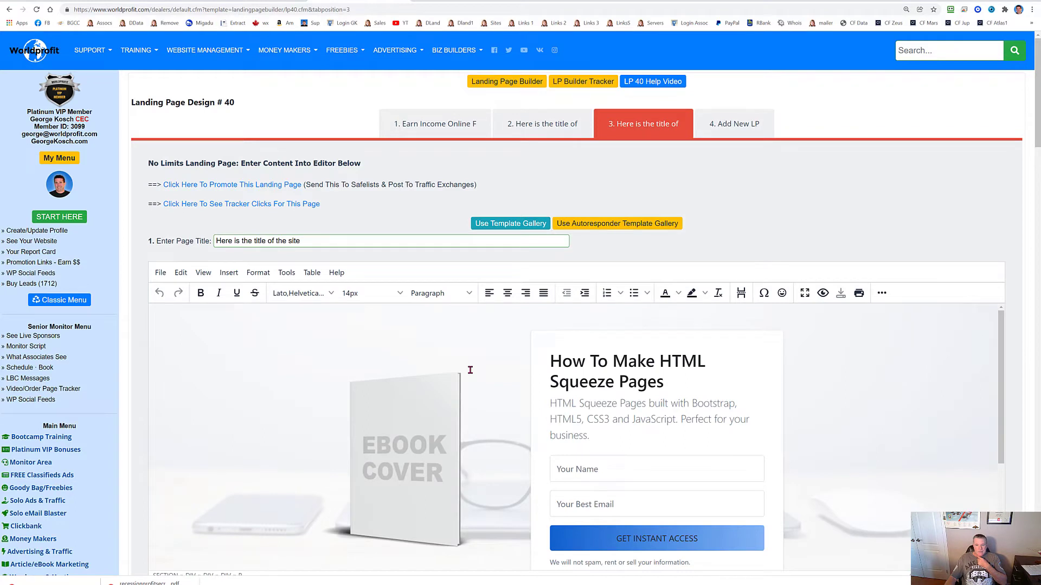
scroll(471, 370, "down", 1)
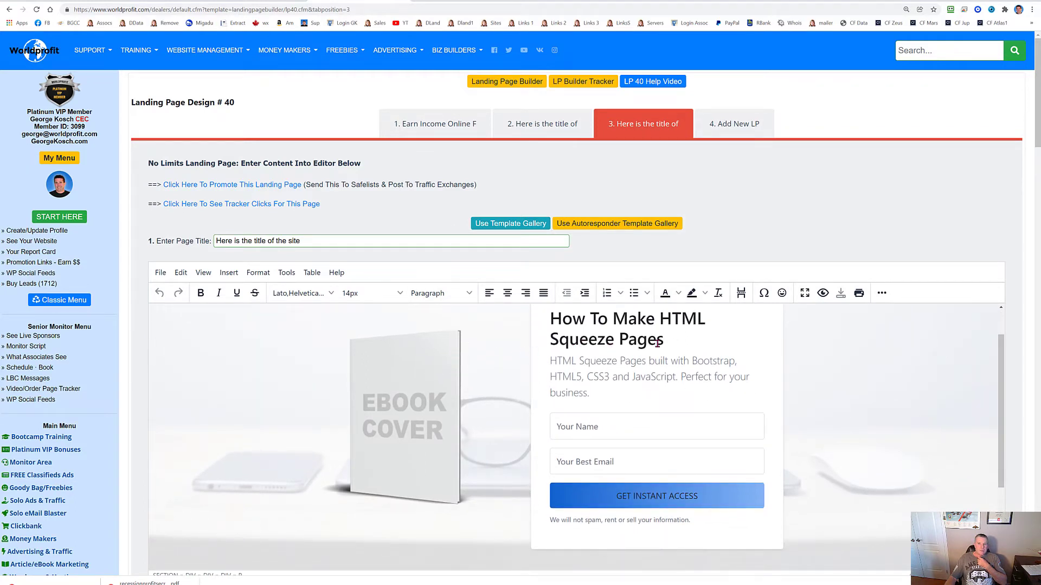
scroll(654, 338, "up", 1)
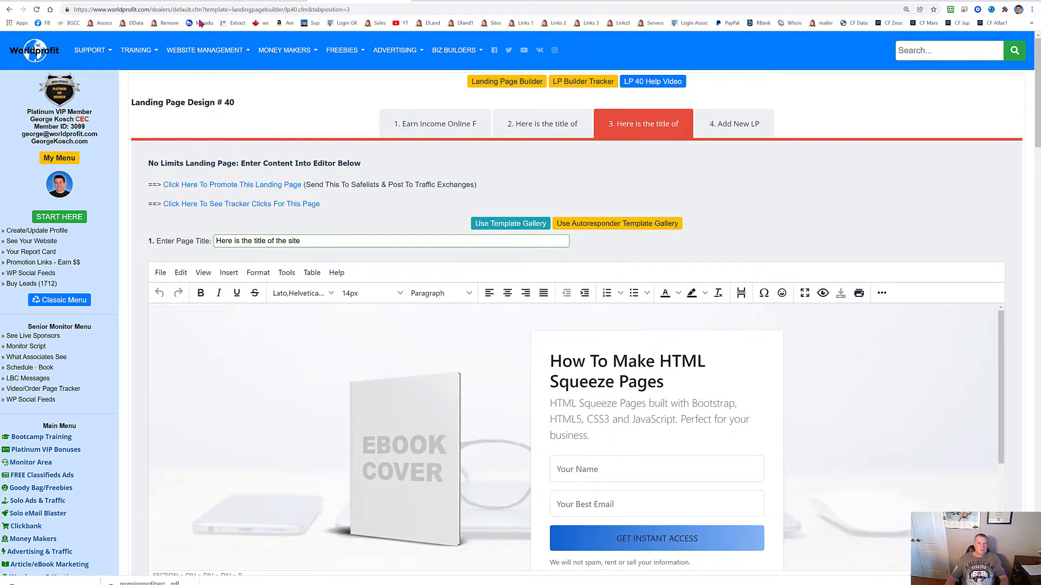
Read through the written Recession Profit Secrets sales page, examining its headlines, benefit bullets and claims for squeeze page copy.
left_click(227, 2)
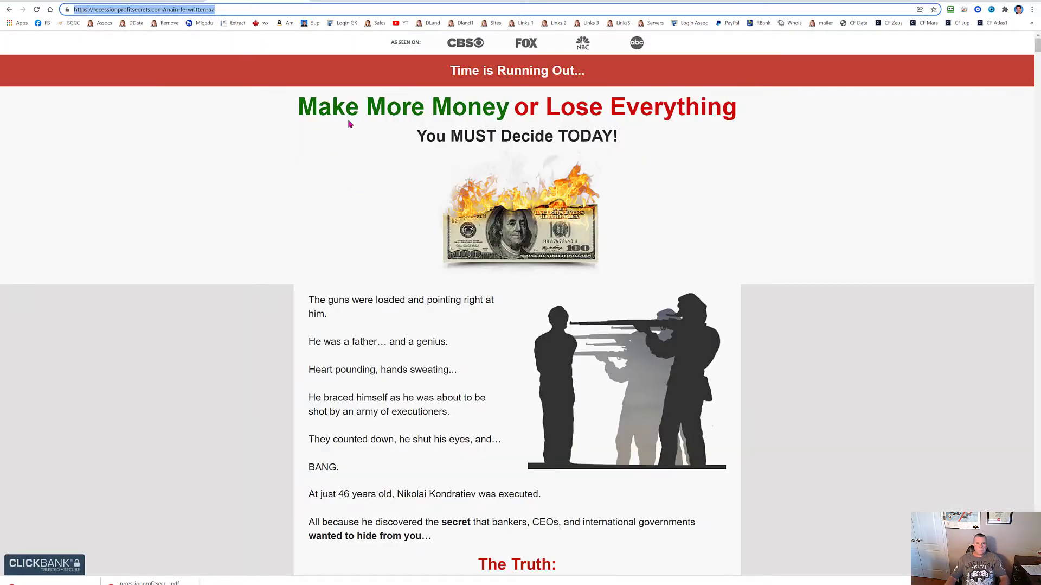
scroll(286, 244, "down", 8)
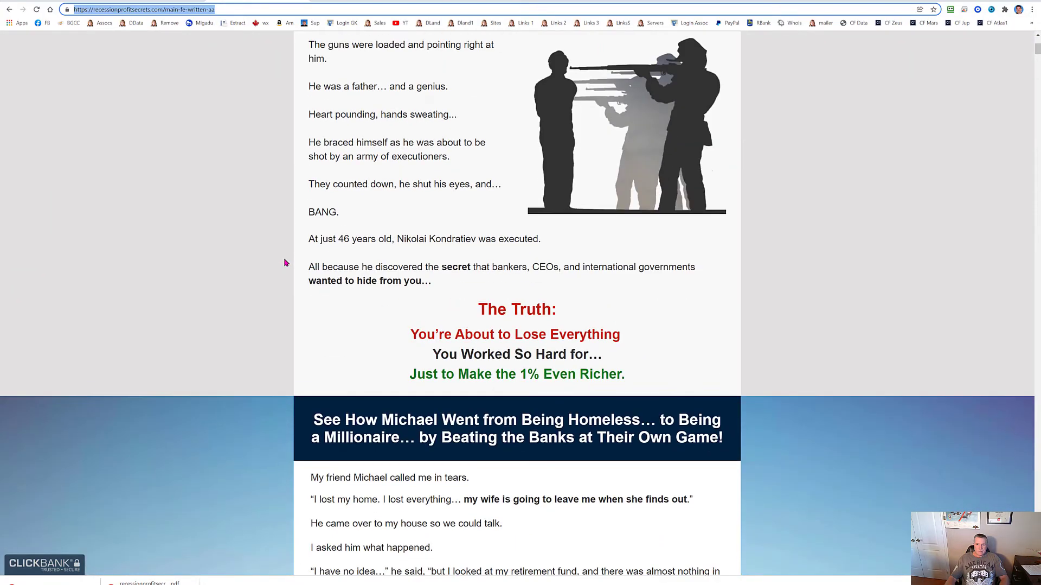
scroll(286, 264, "down", 11)
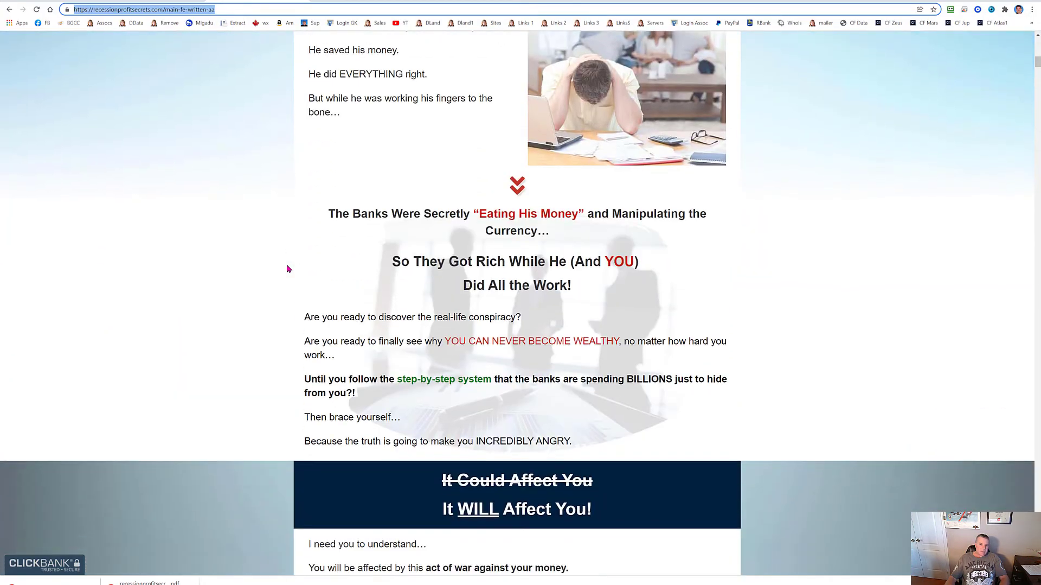
scroll(288, 271, "down", 8)
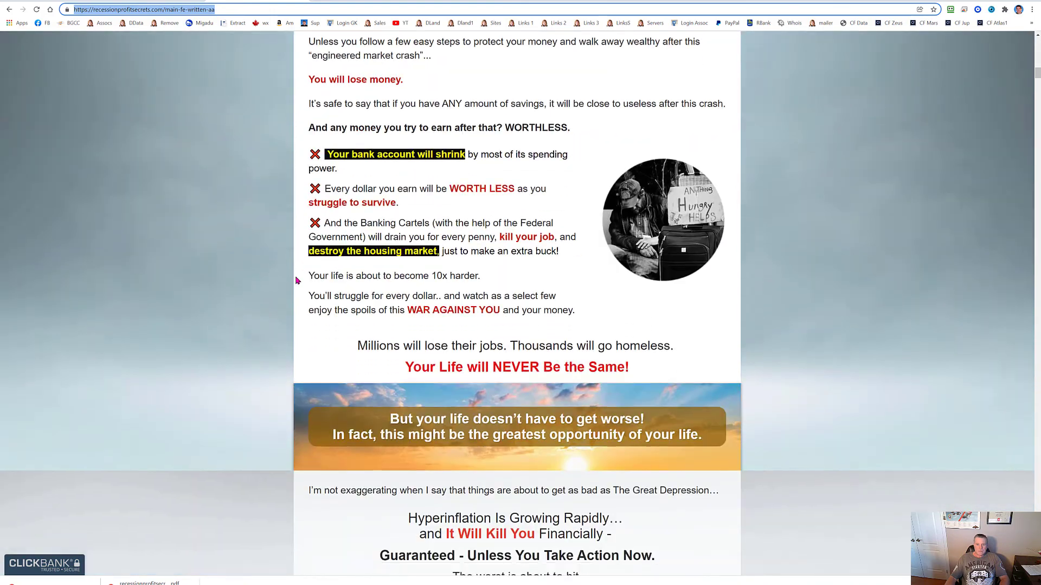
scroll(297, 285, "down", 9)
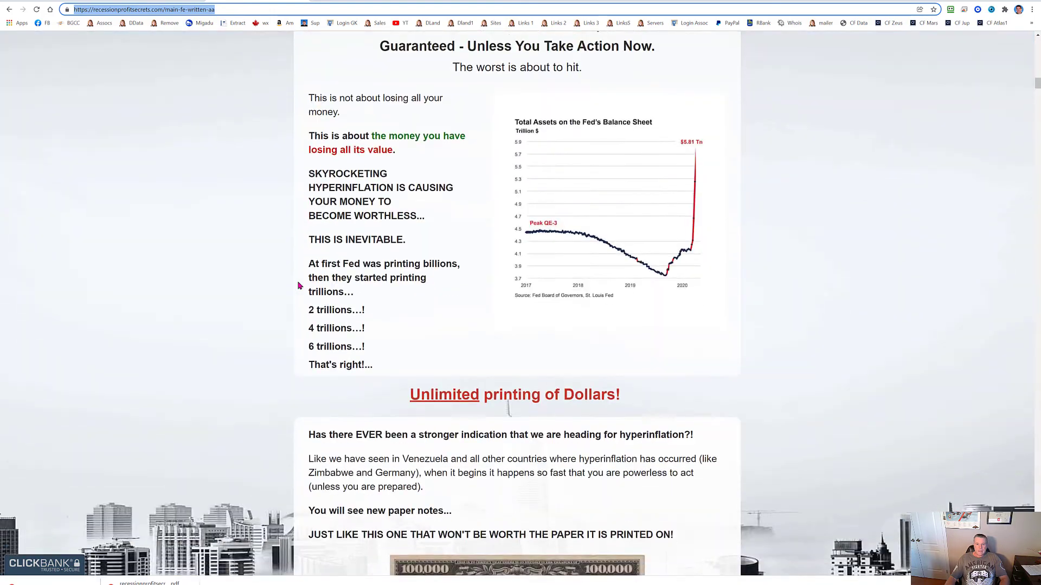
scroll(295, 289, "down", 11)
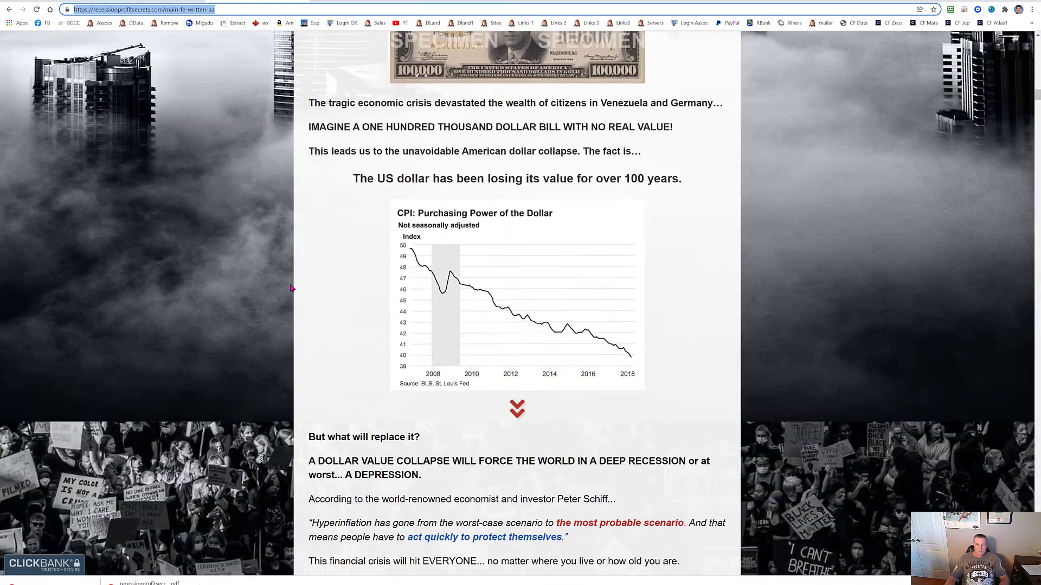
scroll(291, 289, "down", 10)
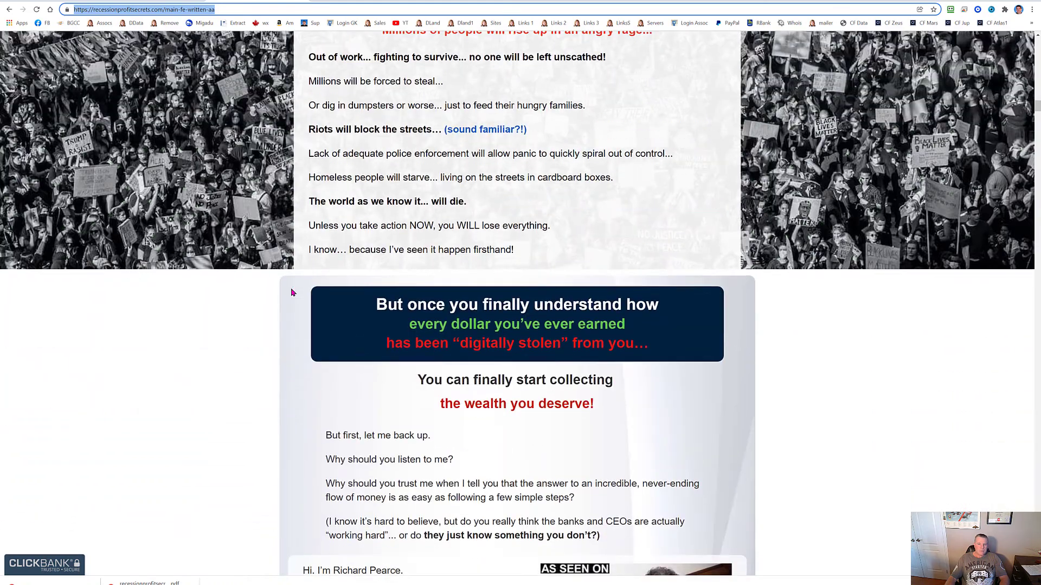
scroll(292, 293, "down", 5)
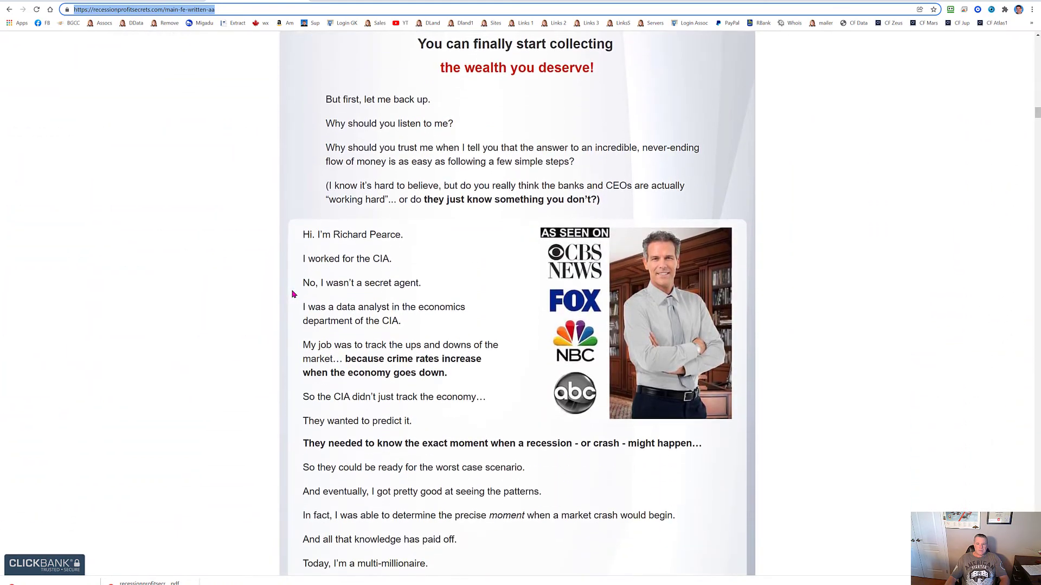
scroll(292, 293, "down", 10)
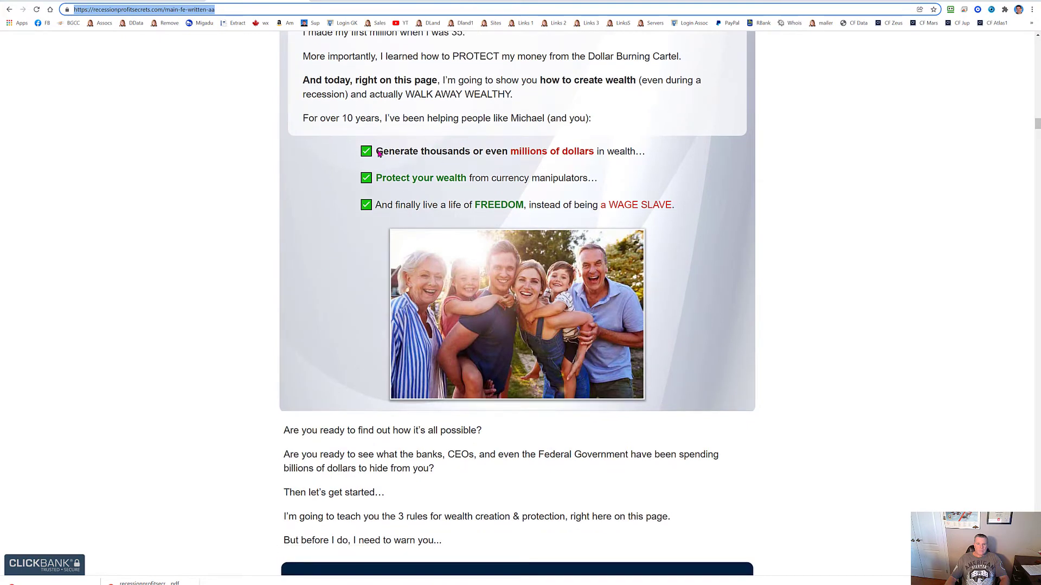
left_click(379, 153)
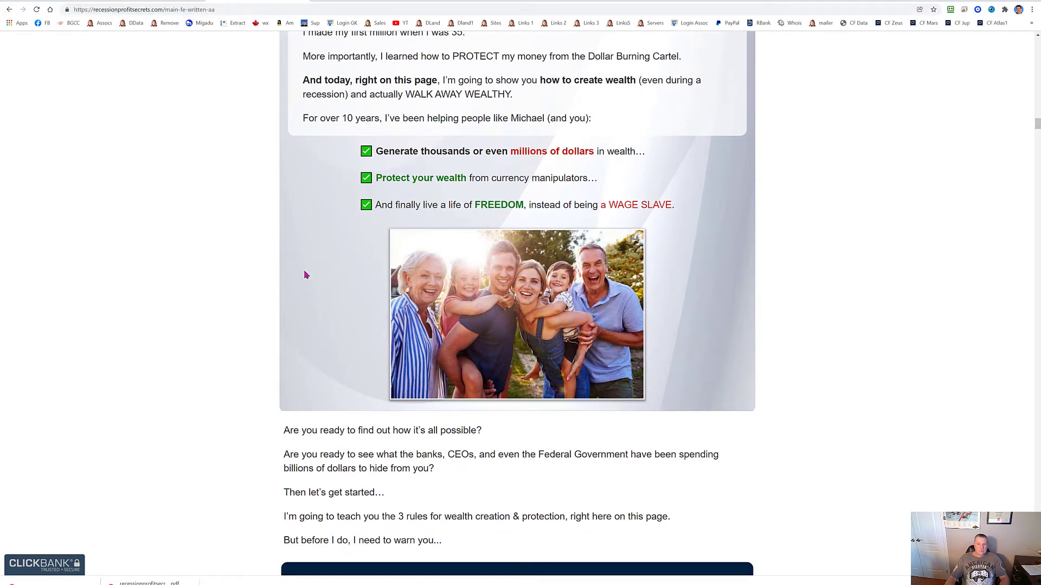
scroll(304, 275, "down", 7)
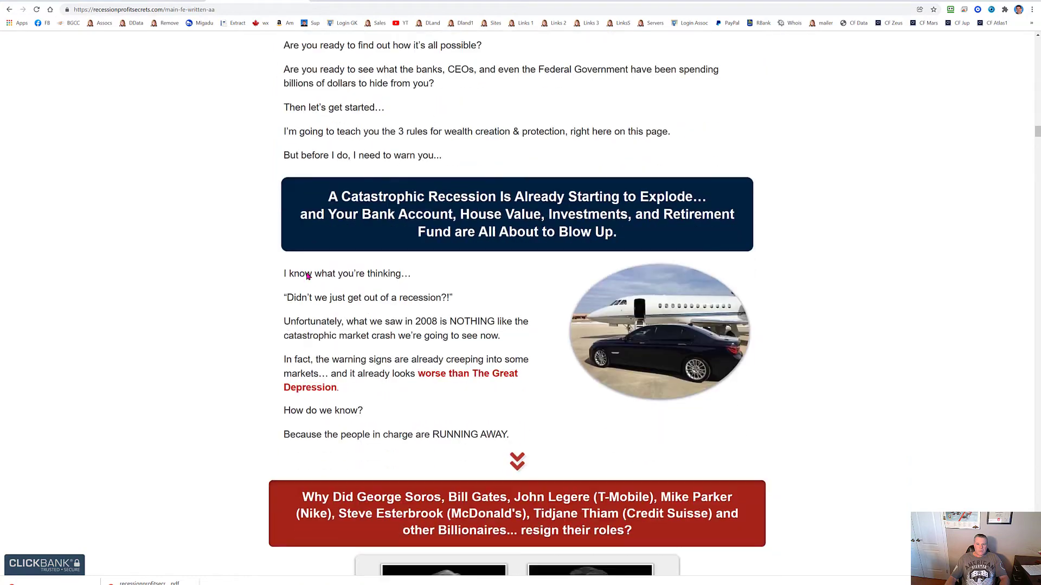
scroll(308, 275, "down", 5)
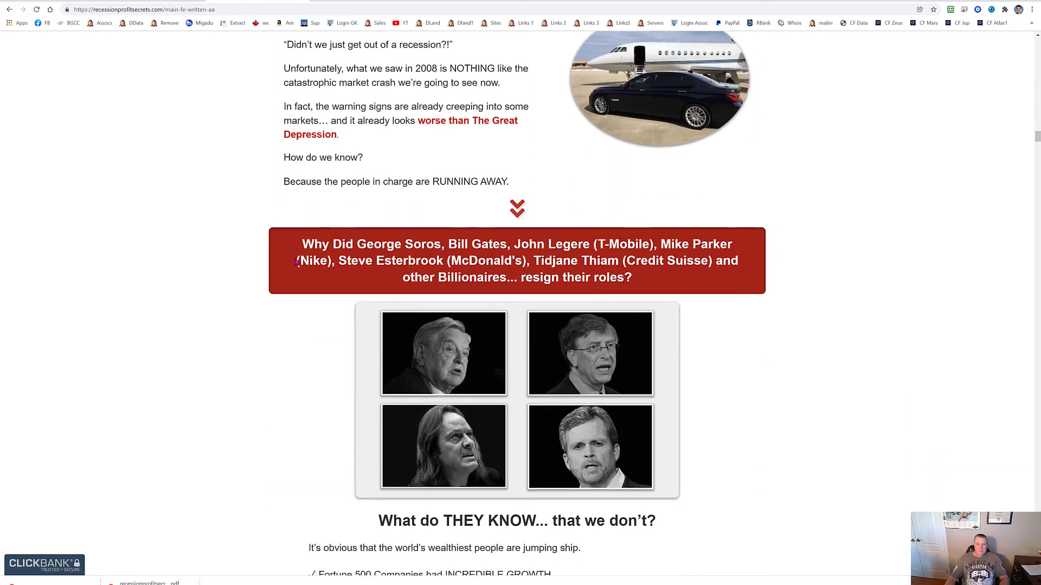
scroll(297, 266, "down", 9)
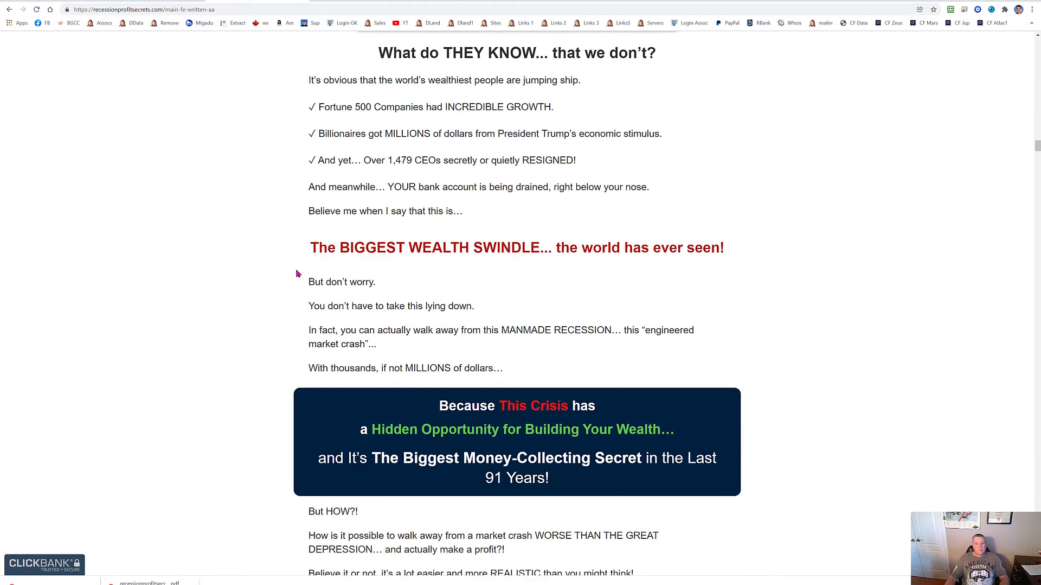
scroll(297, 273, "down", 3)
scroll(386, 307, "down", 2)
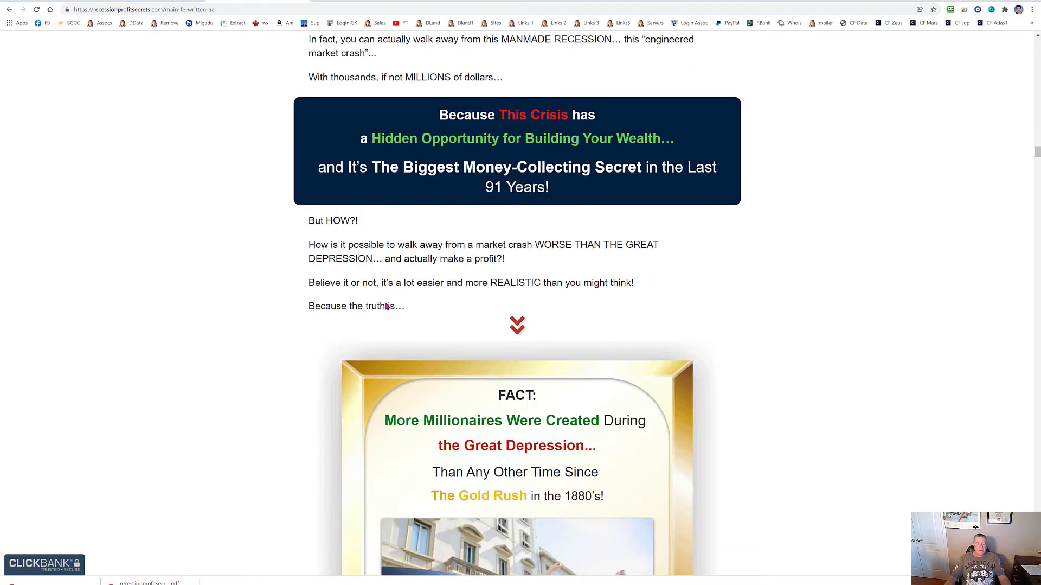
scroll(387, 307, "down", 2)
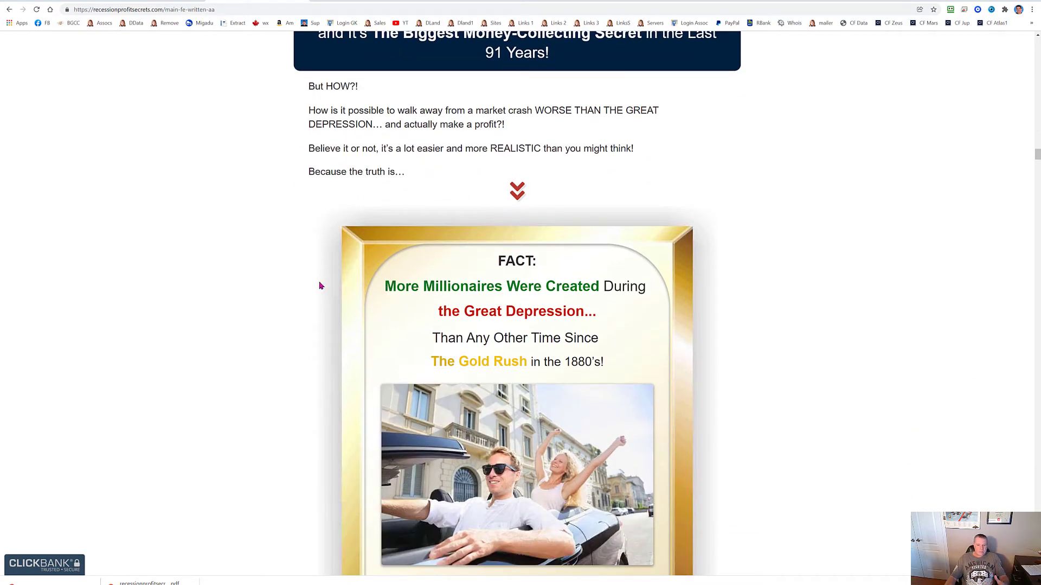
scroll(307, 303, "down", 7)
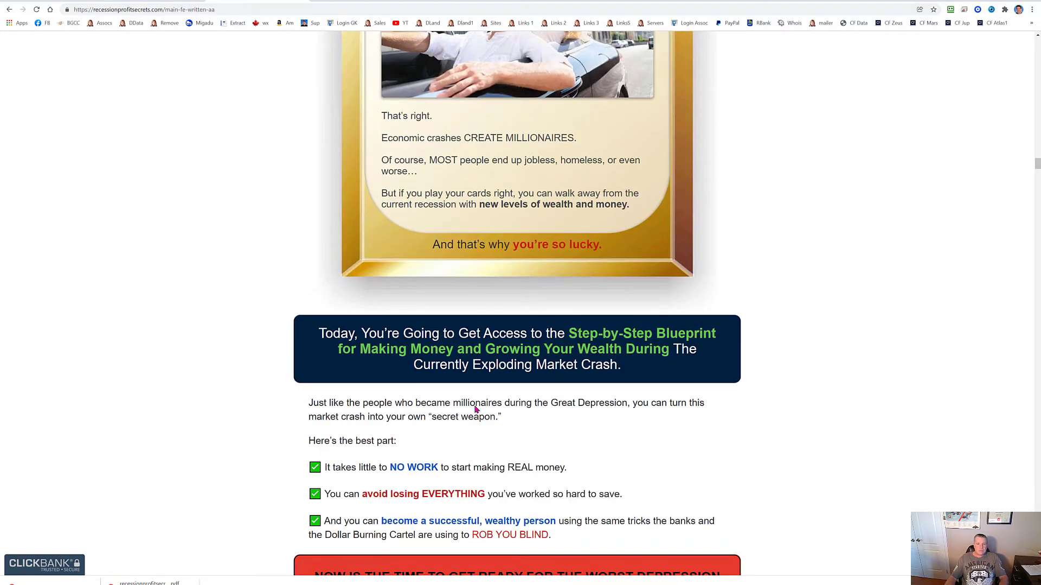
Open the Recession Profit Secrets affiliate page from its ClickBank Marketplace listing and view its affiliate sign-up form, leaving it unfilled.
left_click(178, 1)
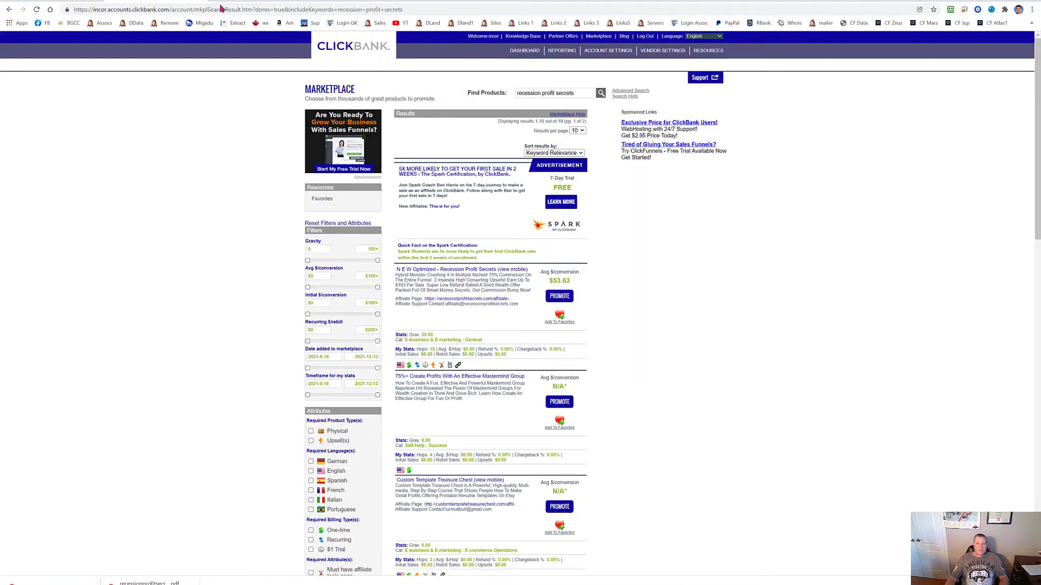
left_click(471, 302)
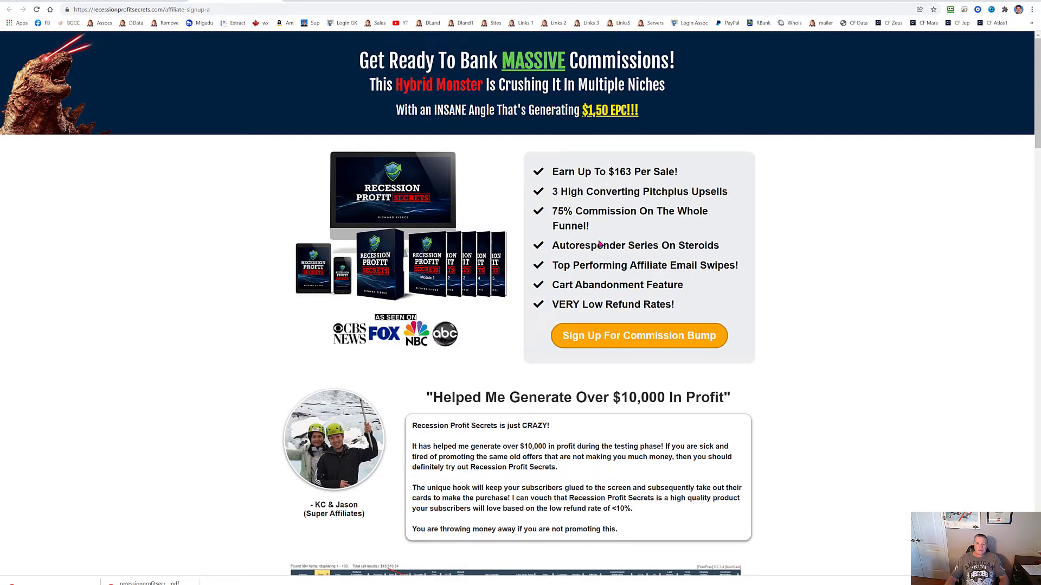
scroll(266, 351, "down", 6)
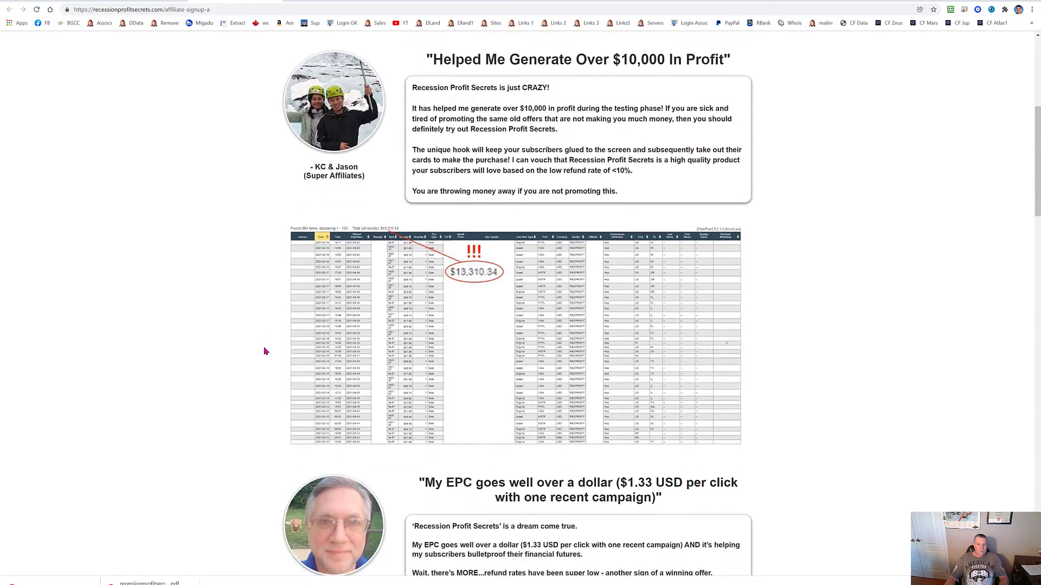
scroll(265, 351, "down", 15)
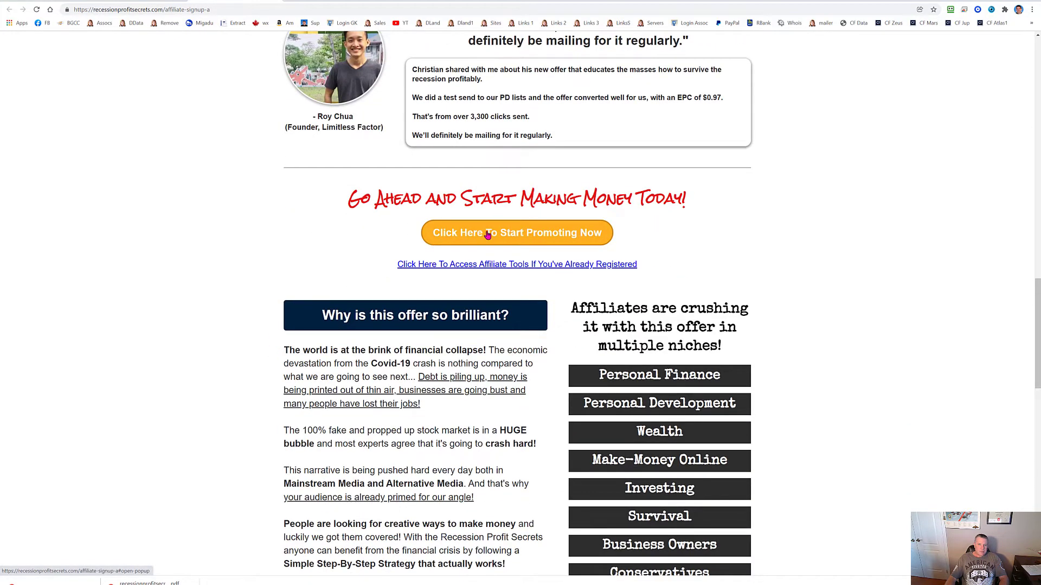
left_click(520, 234)
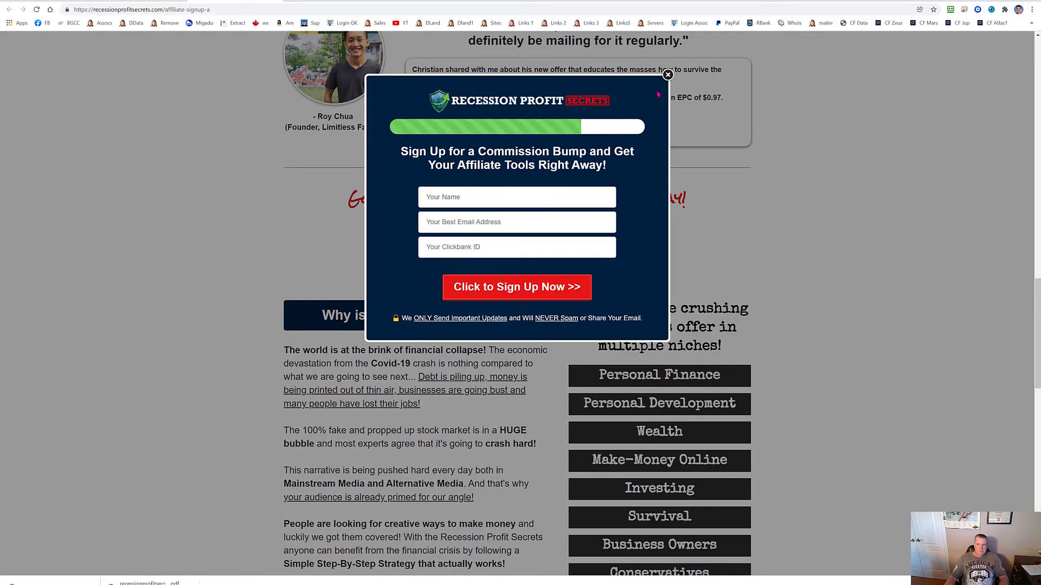
left_click(667, 75)
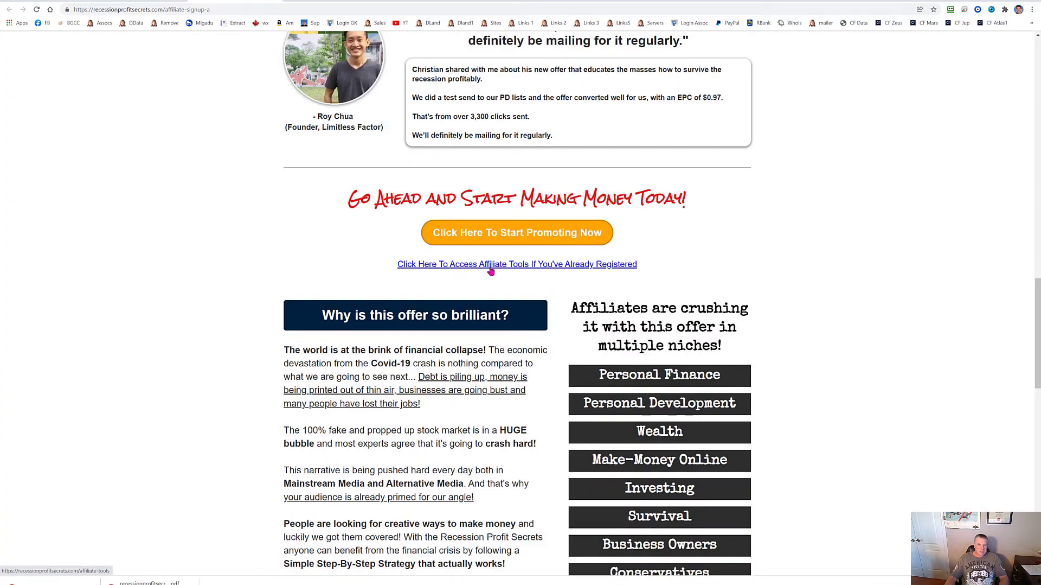
Open the affiliate tools for already registered affiliates and examine the hoplinks in the Links section.
left_click(491, 265)
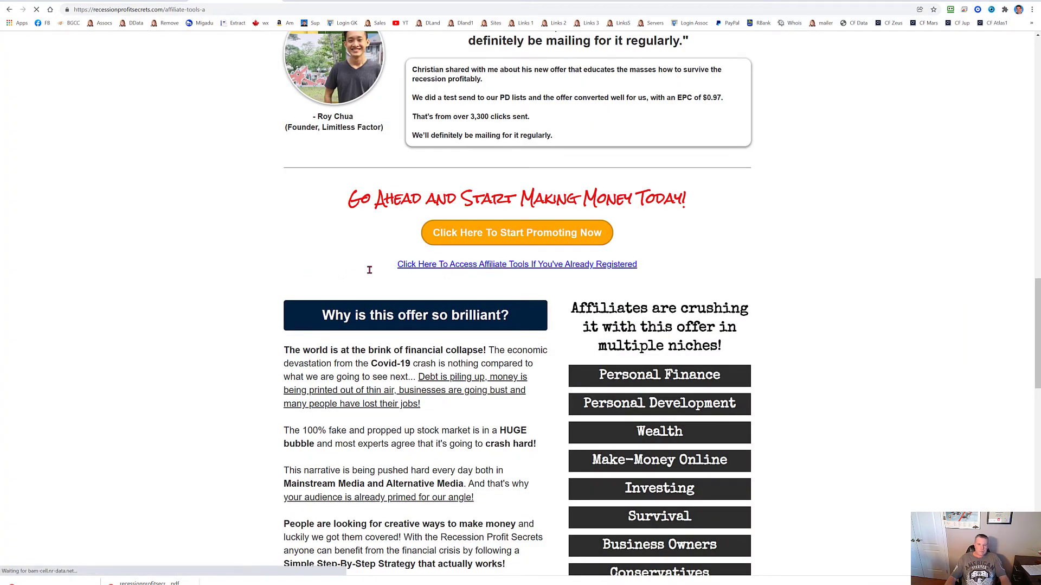
scroll(245, 292, "down", 6)
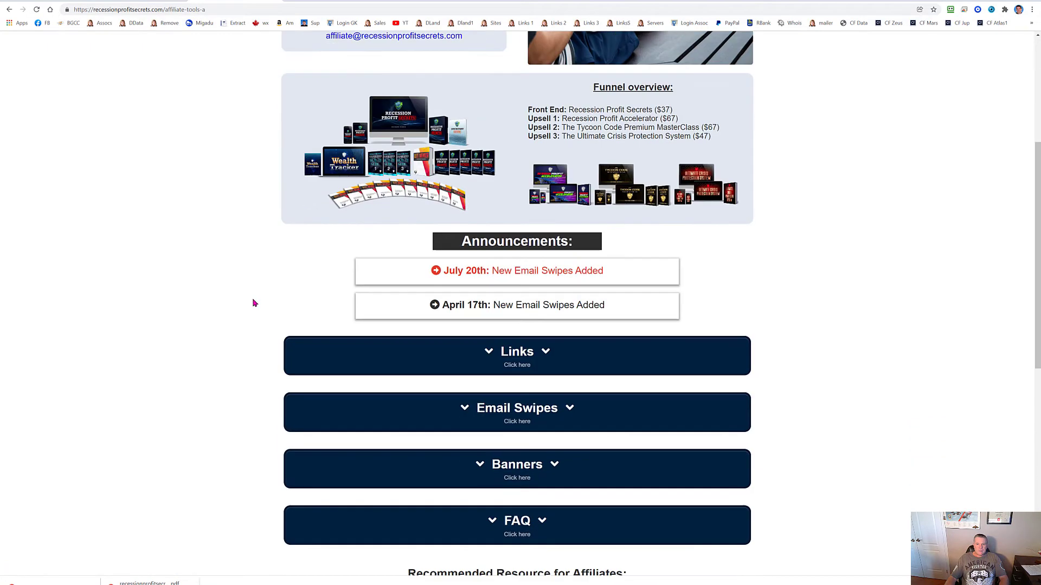
scroll(253, 302, "down", 2)
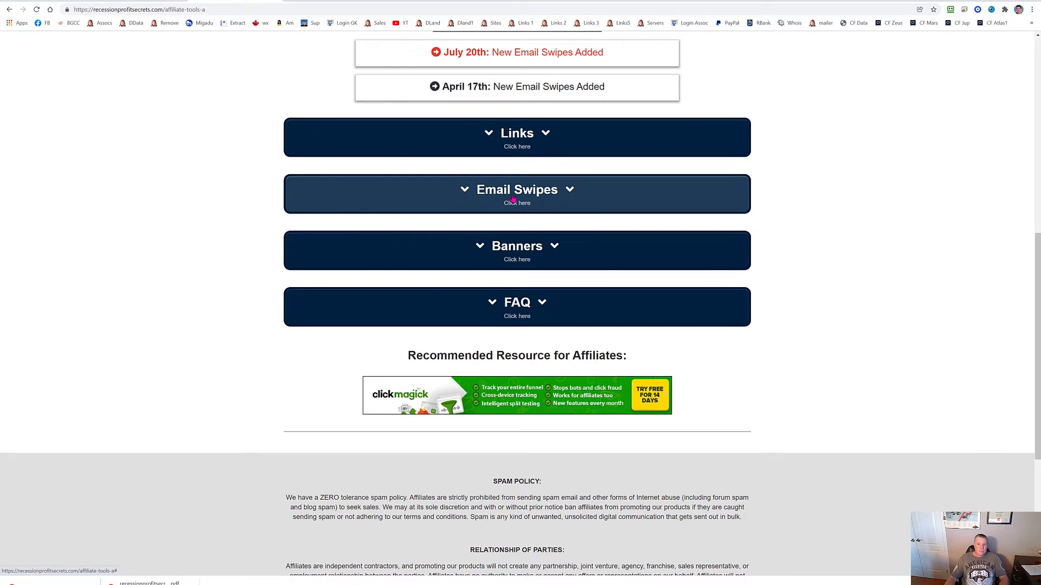
left_click(517, 143)
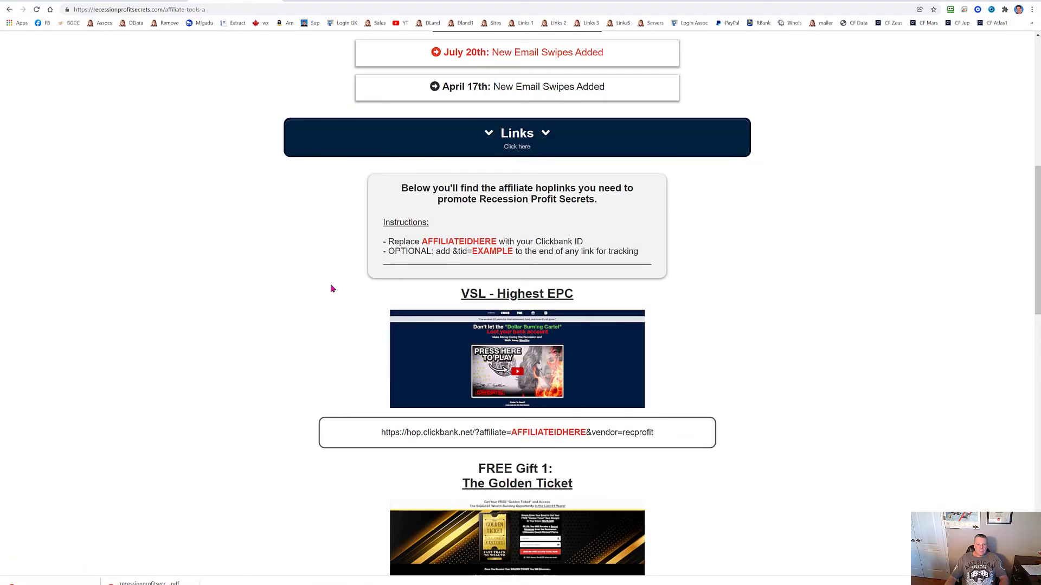
scroll(333, 288, "down", 5)
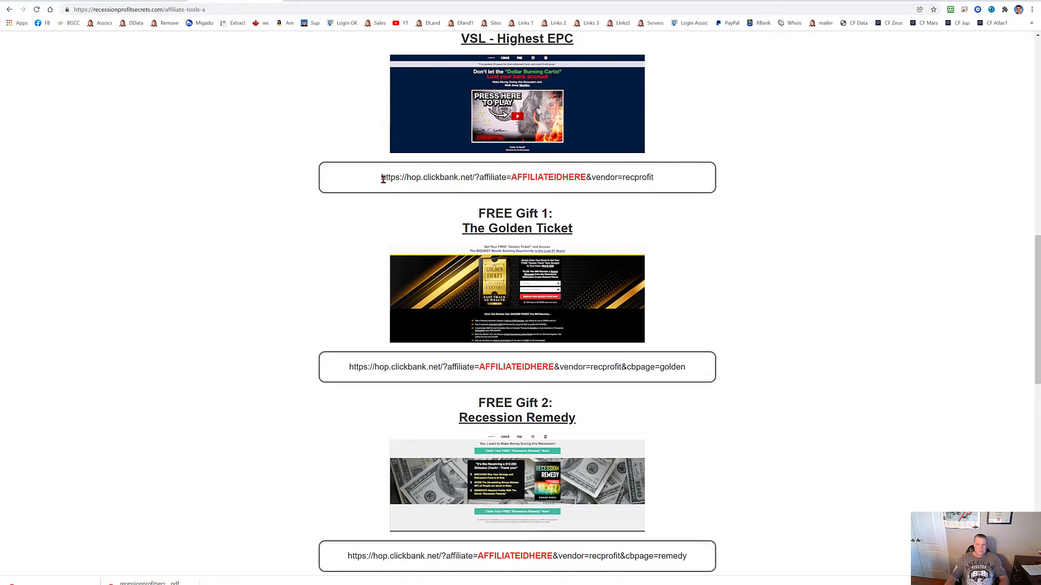
Test the "VSL - Highest EPC" hoplink with AFFILIATEIDHERE replaced by the affiliate's ClickBank ID, and look through the video sales page.
left_click_drag(383, 179, 654, 176)
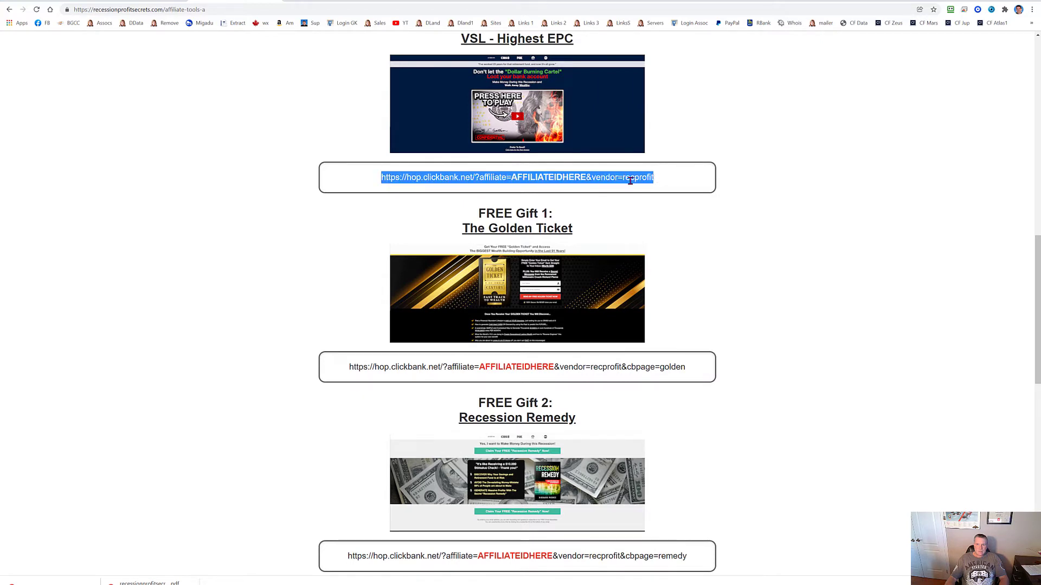
left_click(248, 9)
type("https://hop.clickbank.net/?affiliate=AFFILIATEIDHERE&vendor=recprofit")
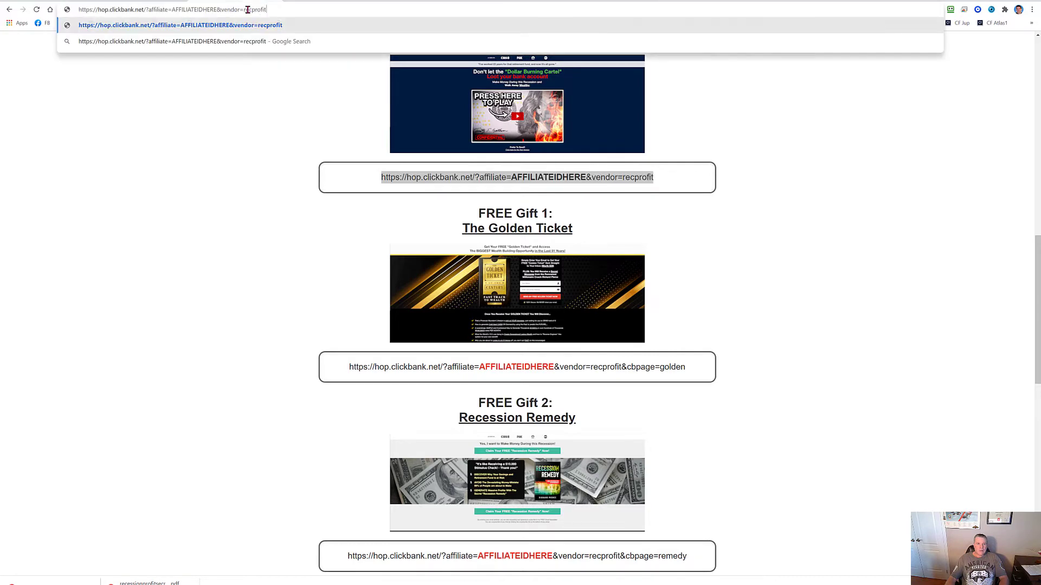
double_click(196, 9)
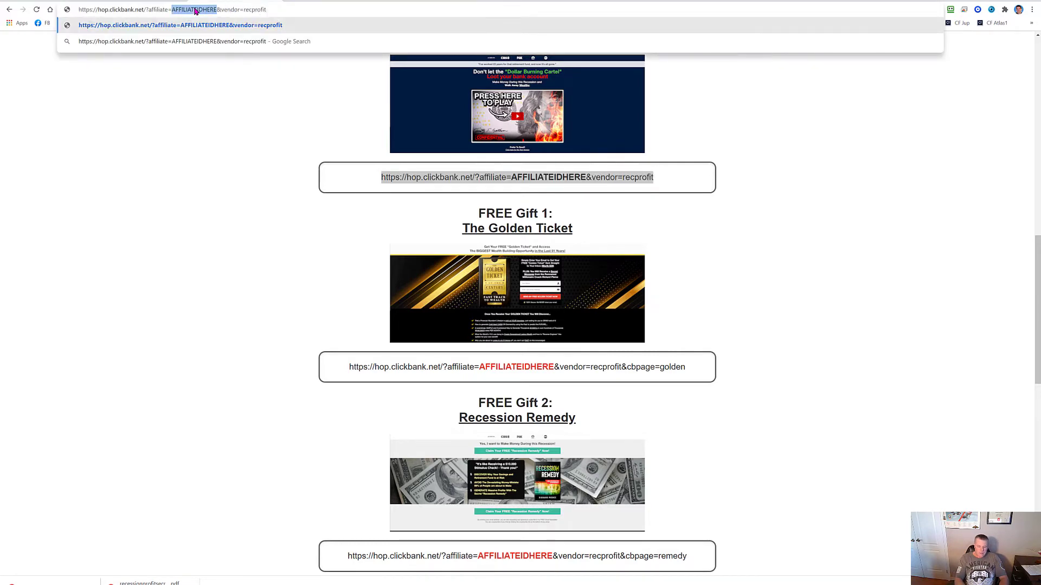
type("incor")
key("Return")
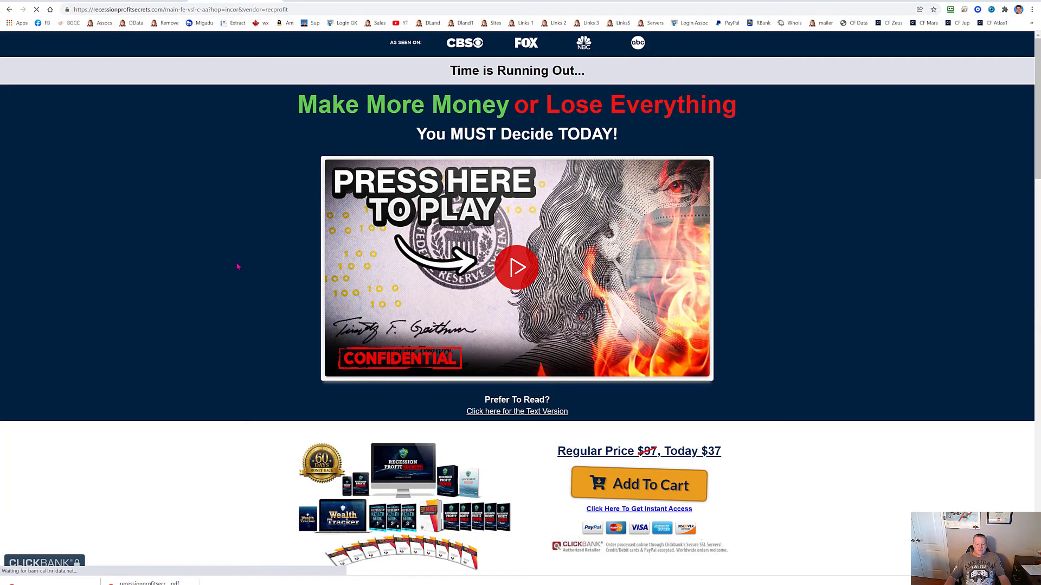
scroll(238, 268, "down", 7)
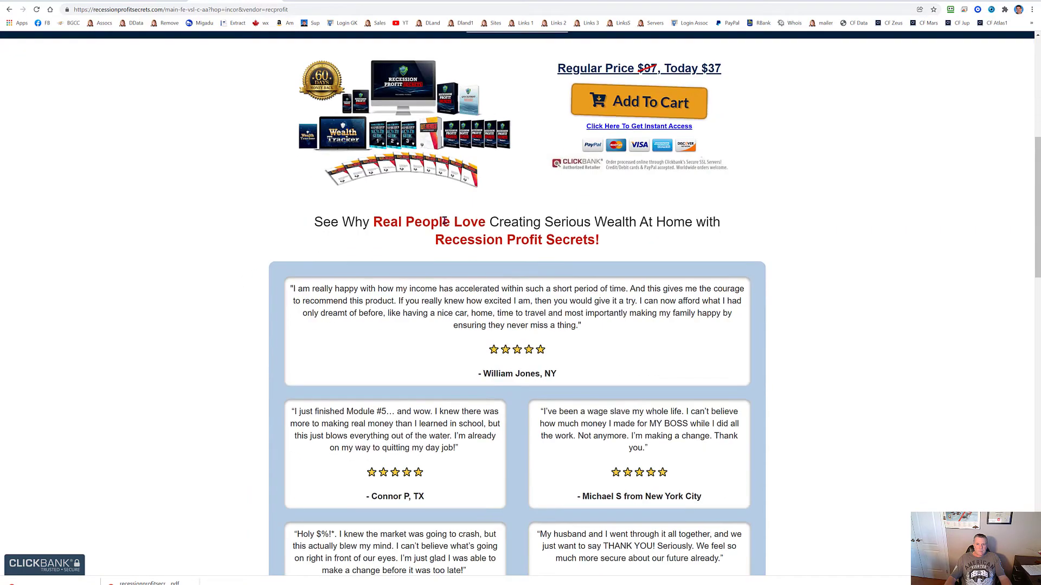
scroll(237, 287, "down", 4)
scroll(239, 291, "down", 10)
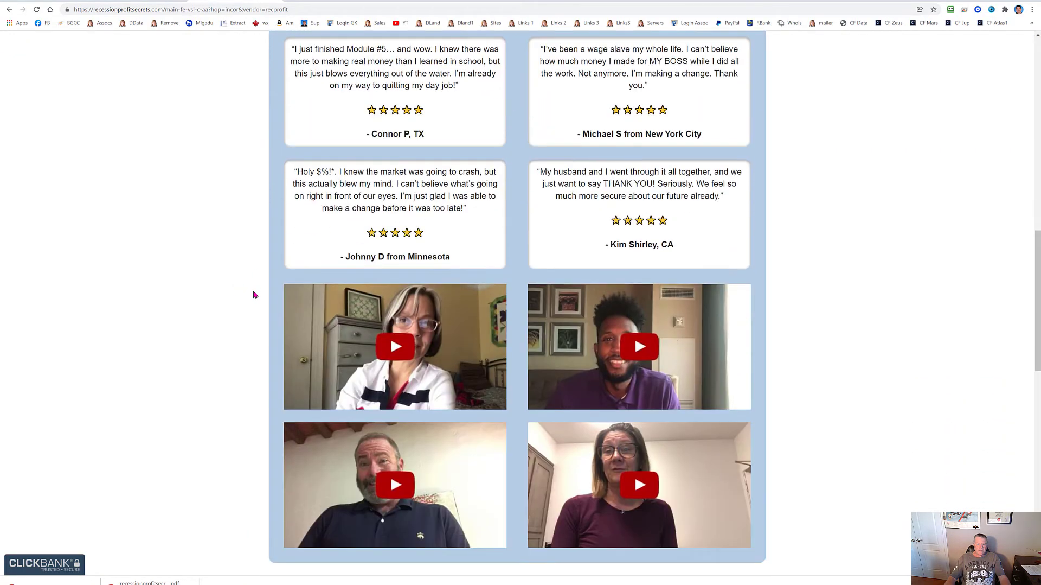
scroll(254, 292, "down", 3)
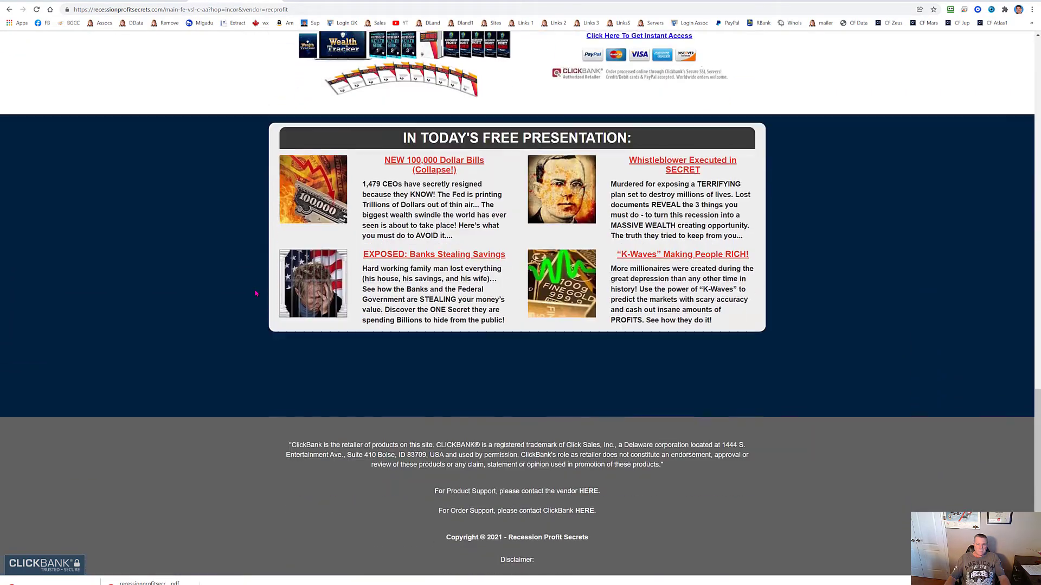
scroll(266, 289, "up", 6)
scroll(266, 289, "up", 16)
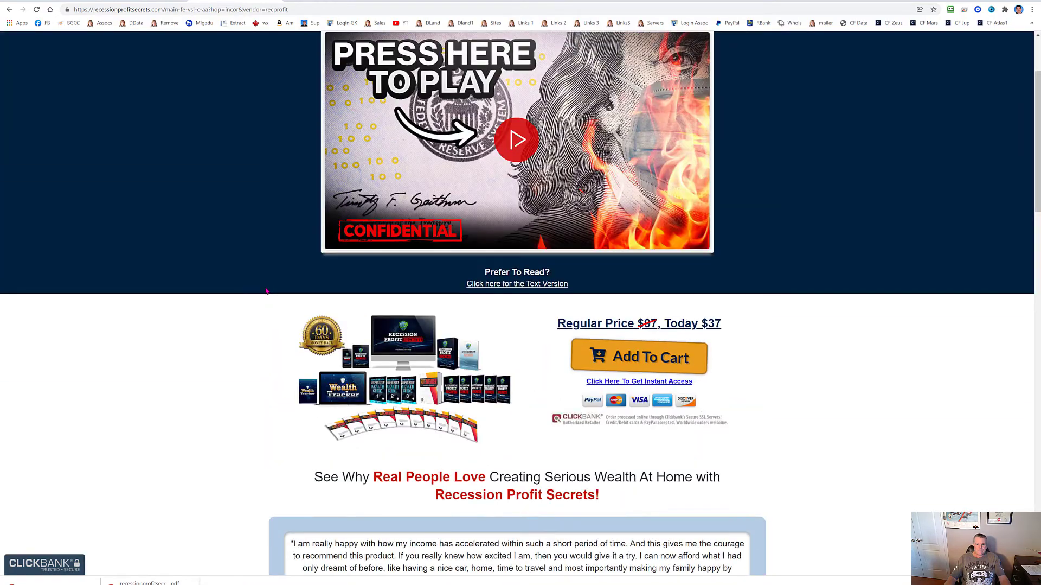
Replace the squeeze page template's main heading with the headline "Make More Money or Lose Everything" copied from the video sales page.
scroll(324, 306, "up", 3)
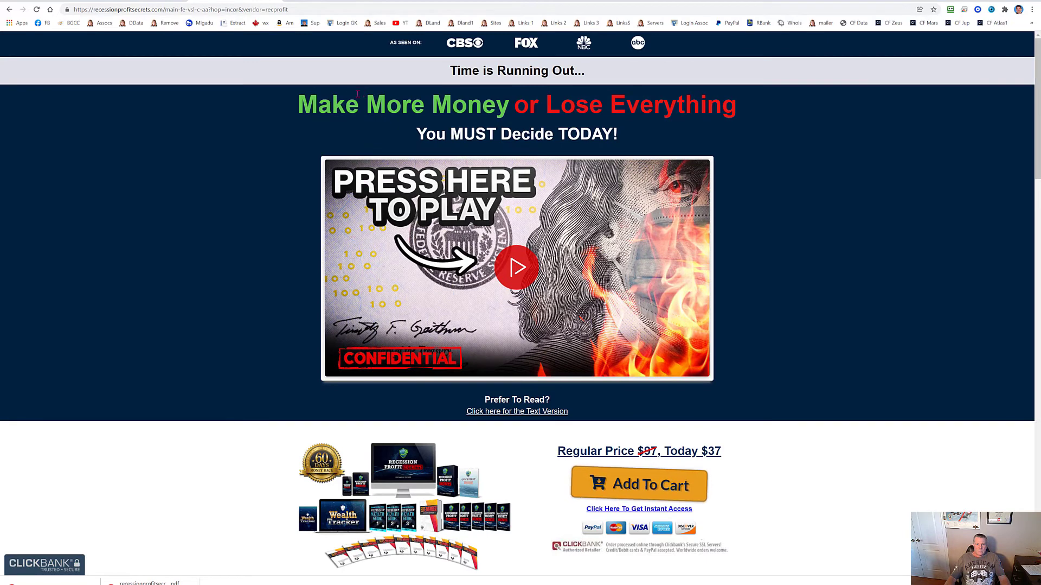
left_click_drag(298, 103, 738, 100)
key("ctrl+c")
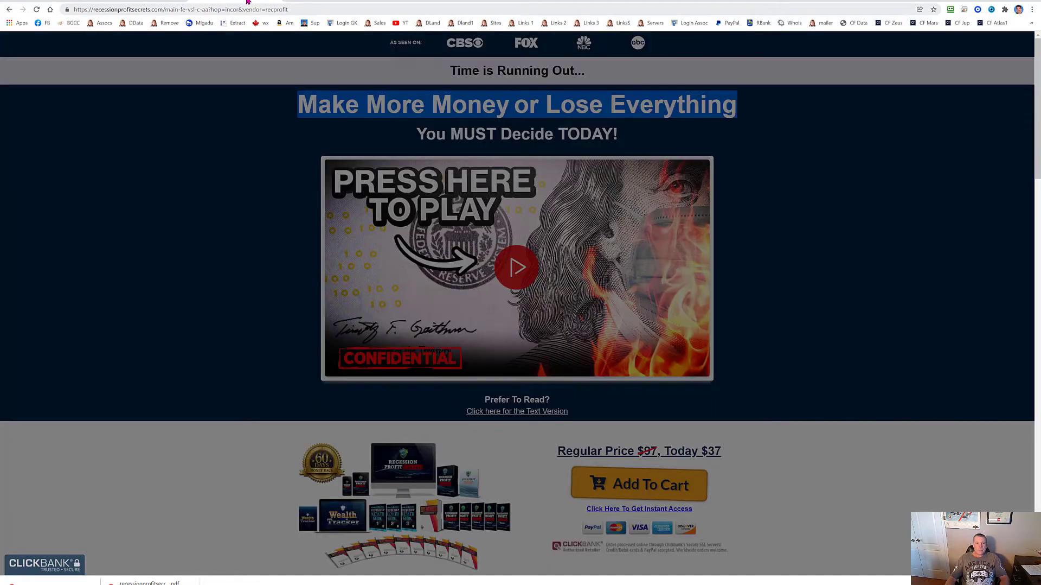
left_click(770, 1)
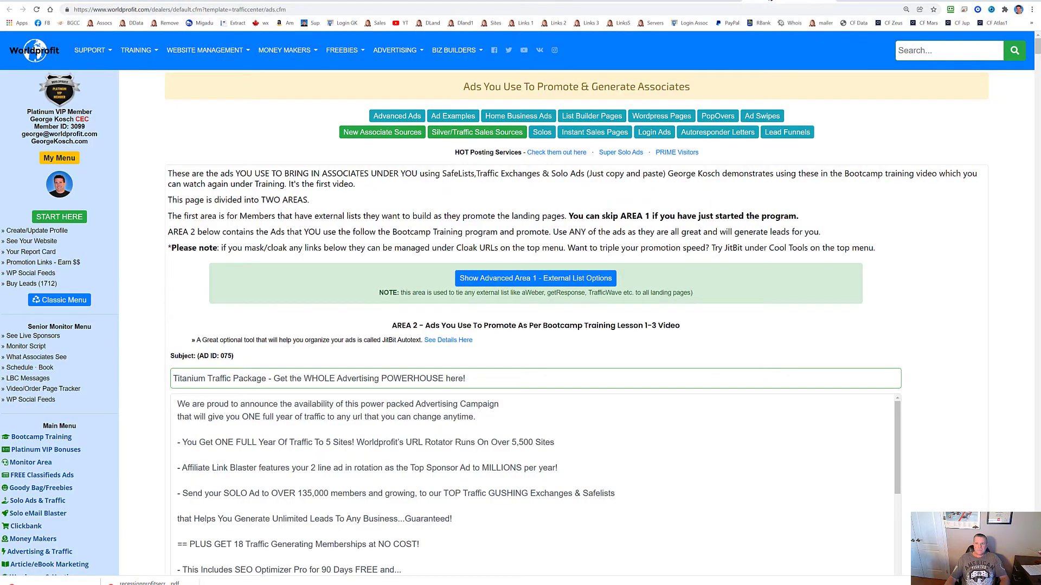
left_click(862, 1)
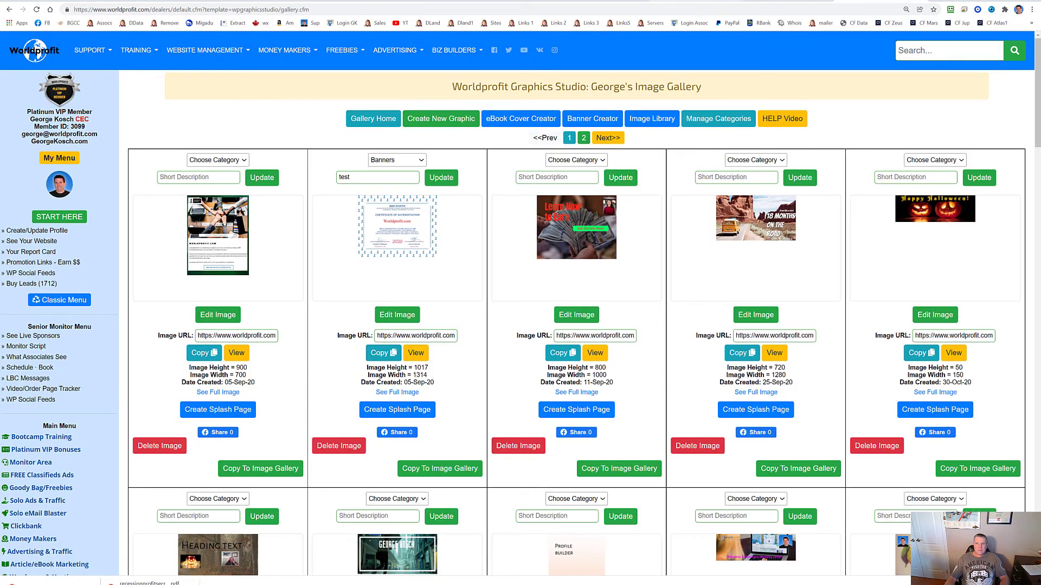
left_click(509, 2)
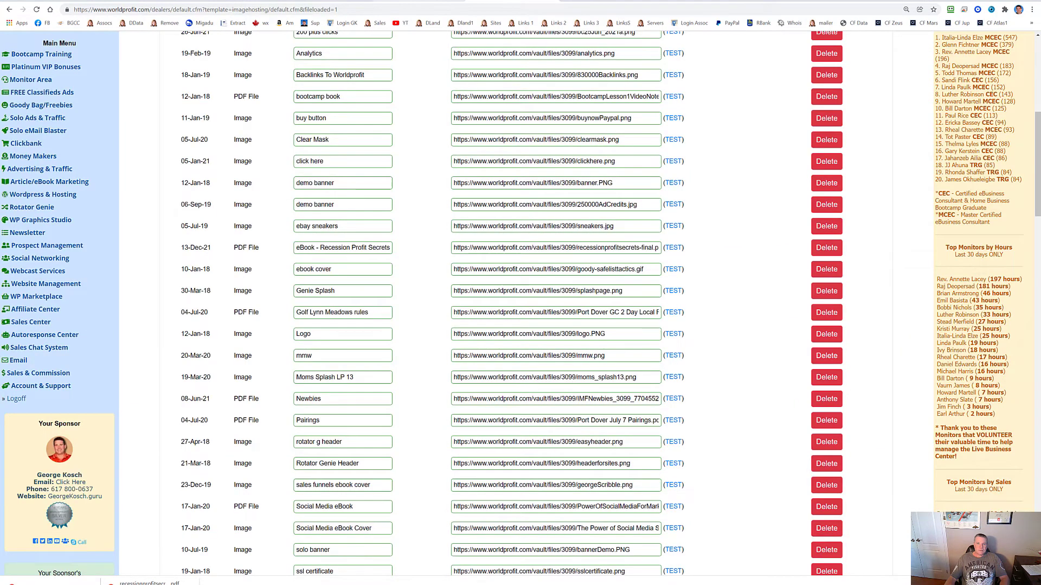
left_click(421, 2)
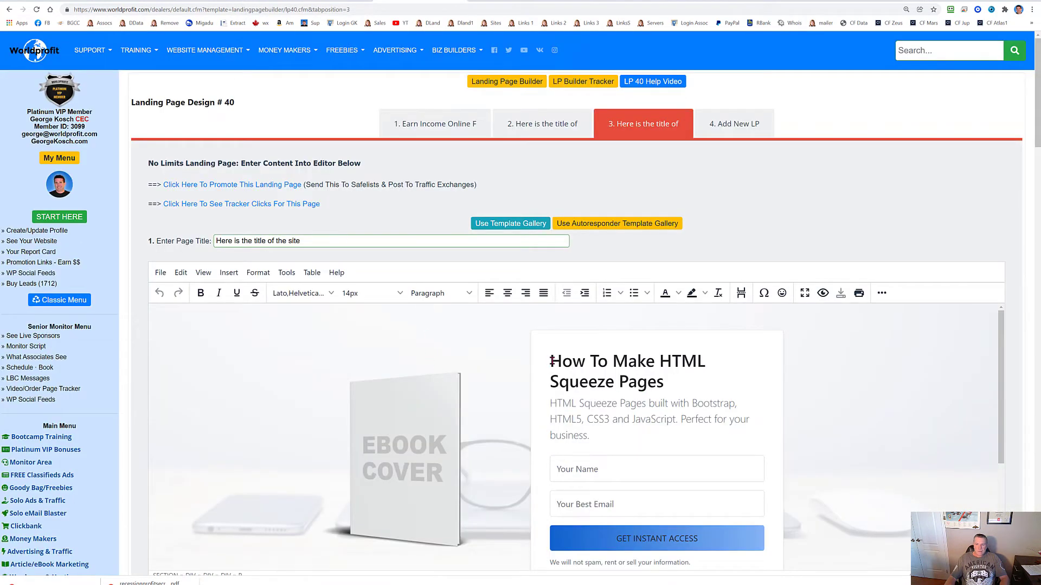
left_click_drag(551, 359, 669, 380)
key("ctrl+v")
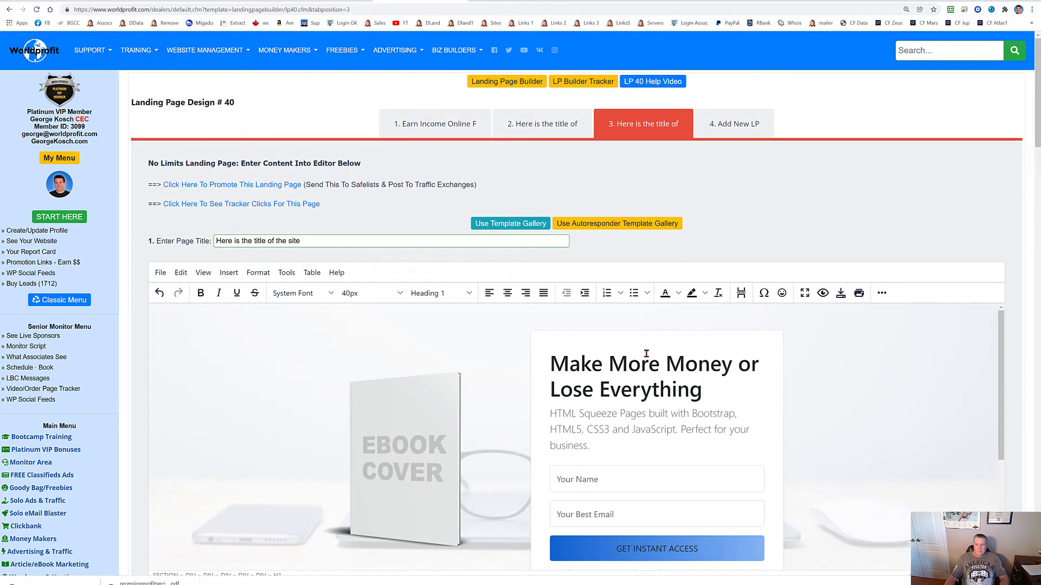
Color the squeeze page heading "Make More Money or Lose Everything" red.
left_click_drag(552, 360, 708, 390)
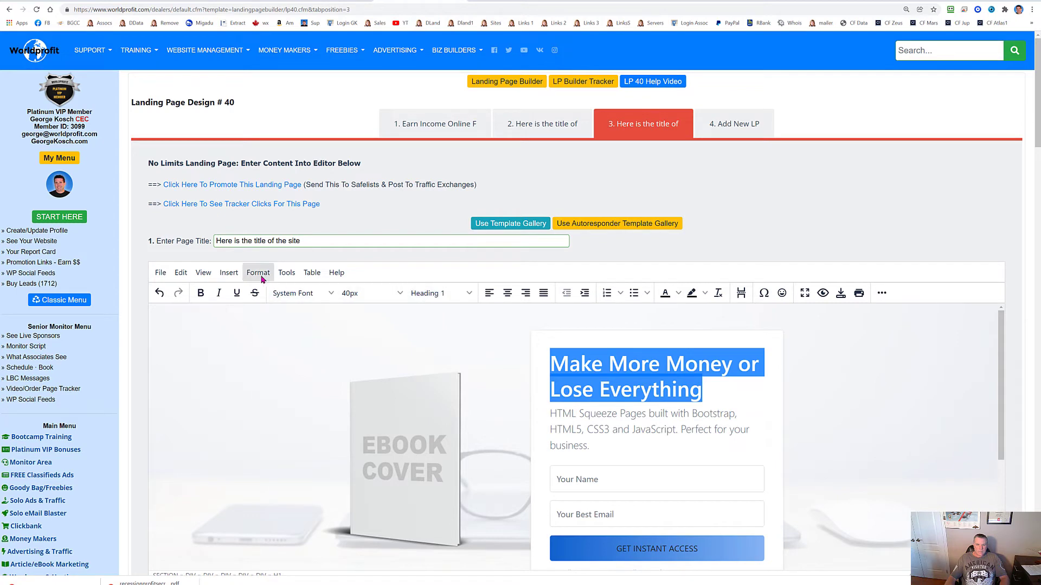
left_click(678, 296)
left_click(699, 331)
left_click(681, 376)
scroll(711, 384, "down", 1)
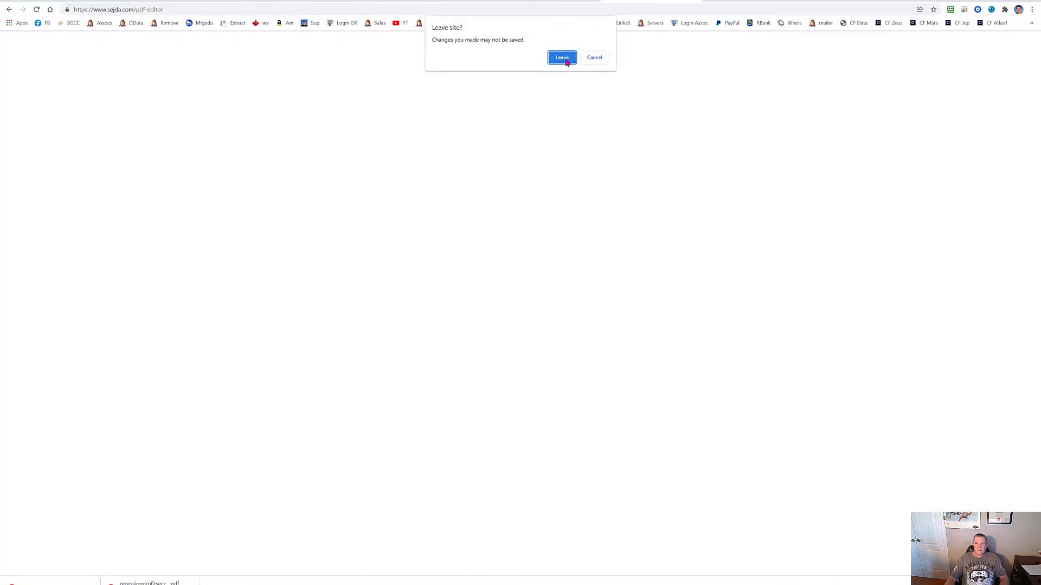
Replace the description under the heading with "You MUST Decide TODAY!" copied from the video sales page, discarding the open Sejda PDF editor page.
left_click(567, 57)
left_click(325, 0)
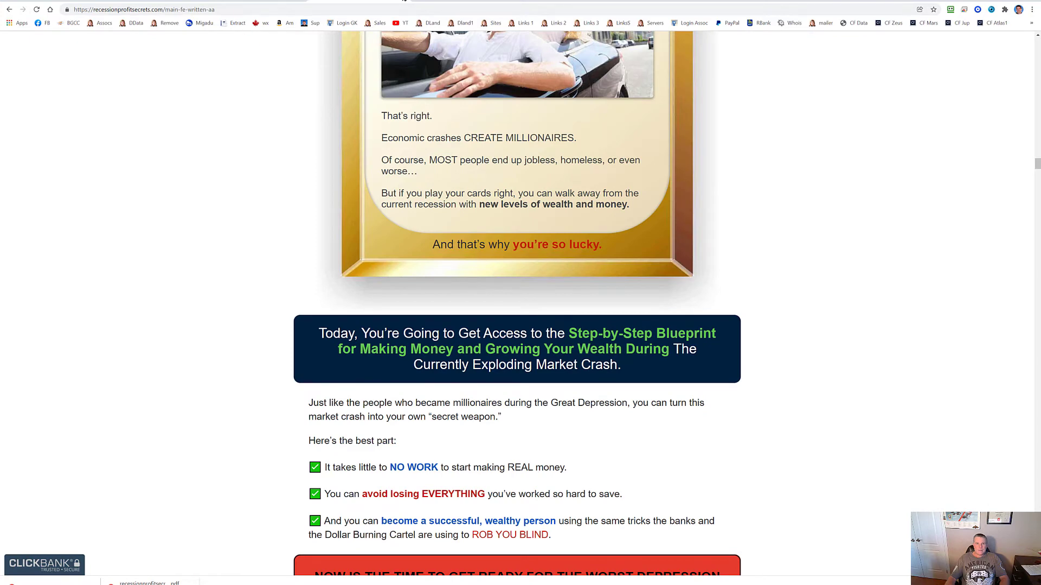
left_click(404, 0)
left_click(404, 1)
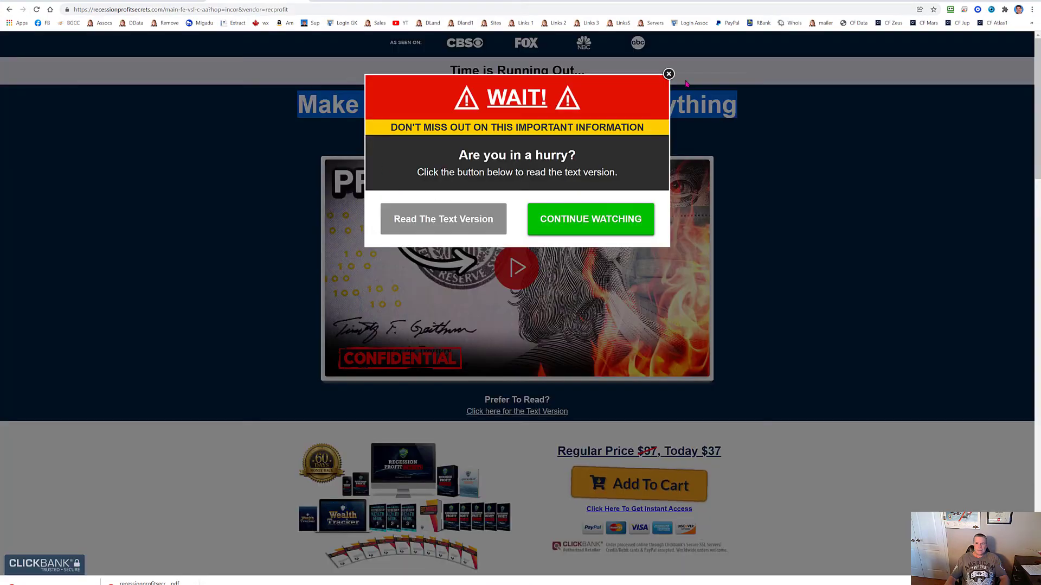
left_click(669, 73)
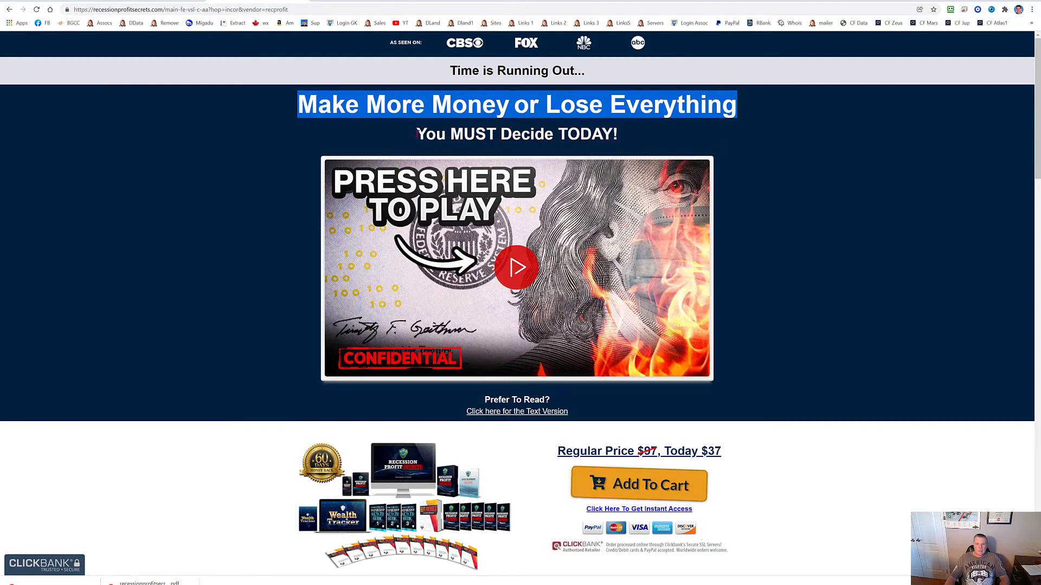
left_click_drag(418, 138, 628, 130)
key("ctrl+c")
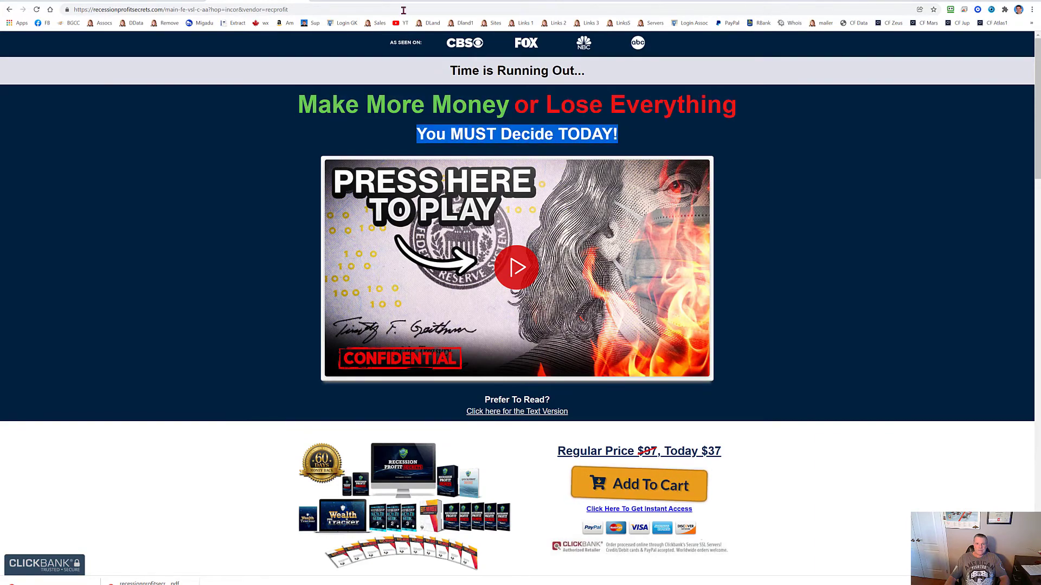
left_click(476, 1)
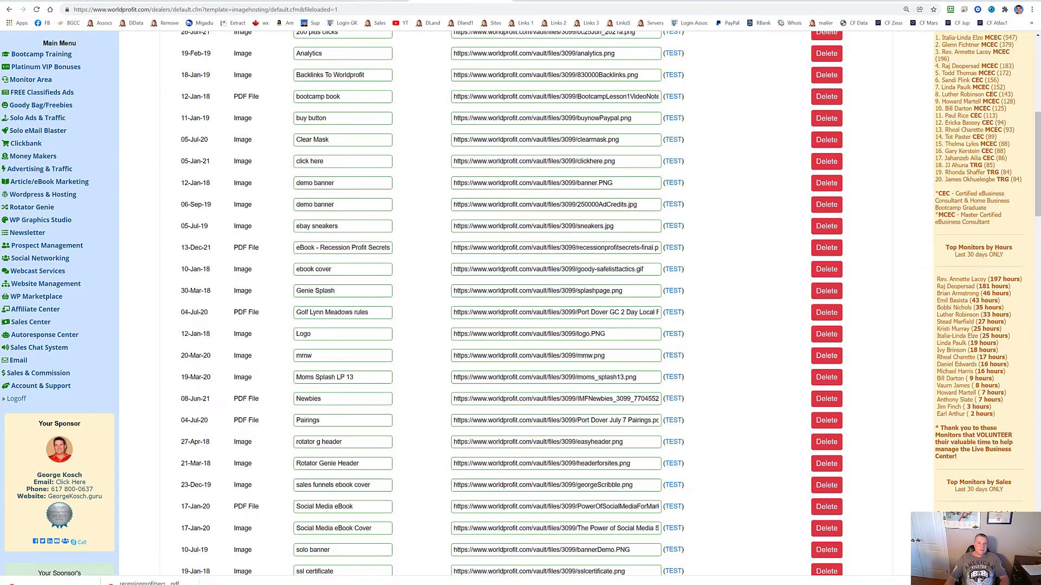
left_click(359, 1)
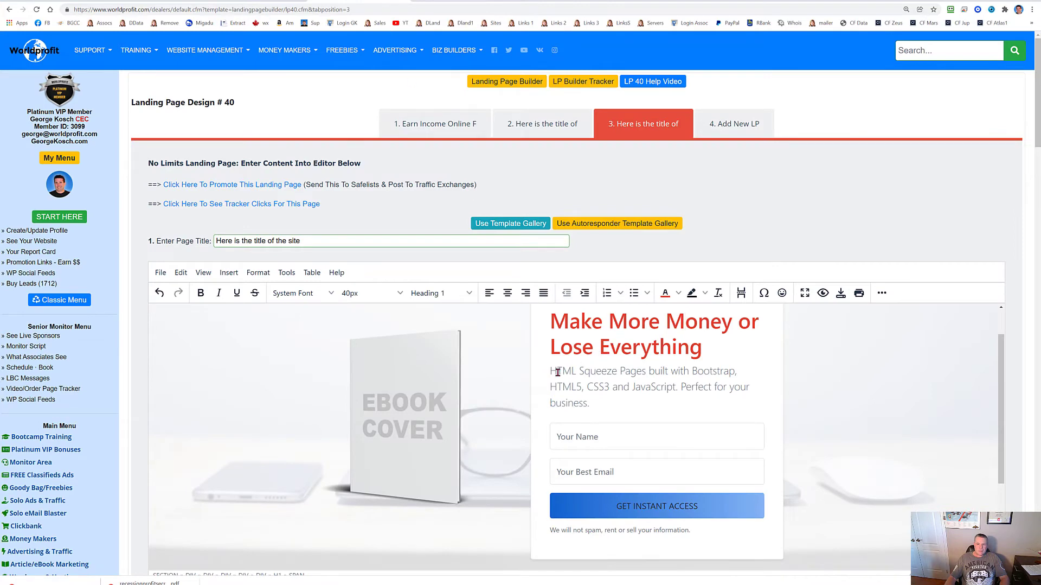
left_click_drag(550, 370, 597, 403)
key("ctrl+v")
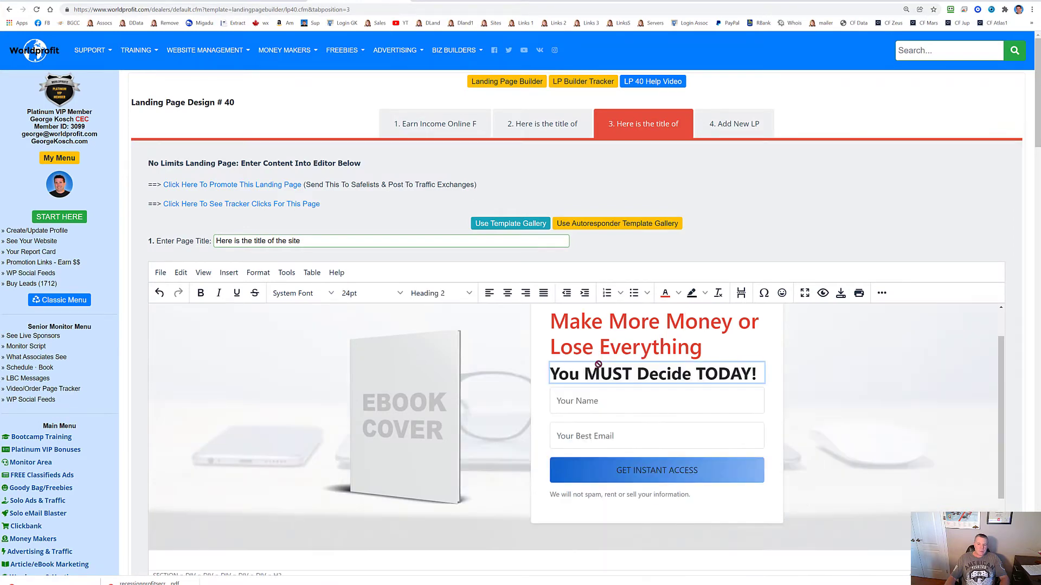
left_click(610, 400)
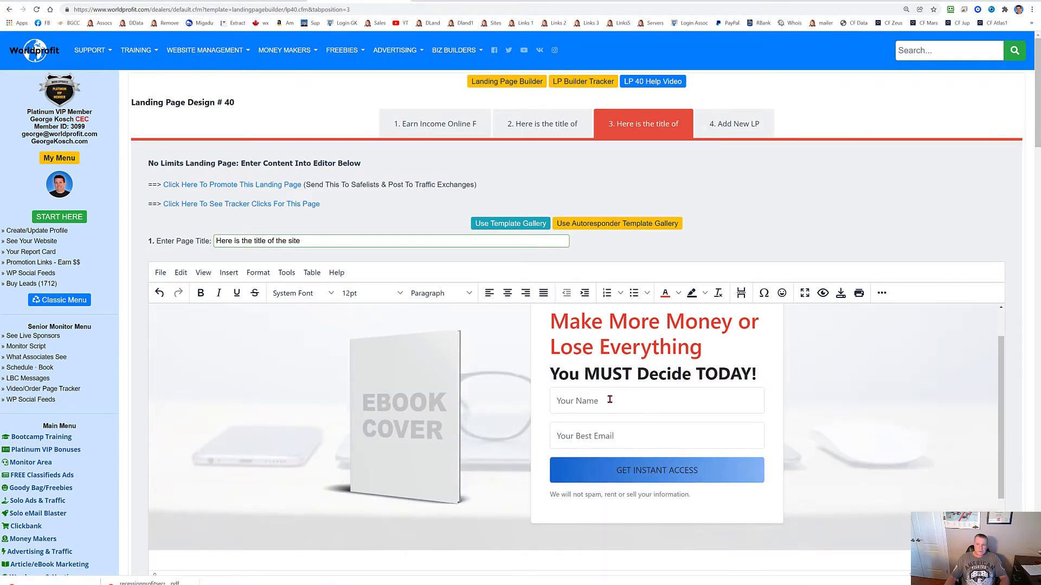
Replace the no-spam note under the sign-up form with "After you signup into our program we will send you a link to download this eBook.".
left_click(589, 494)
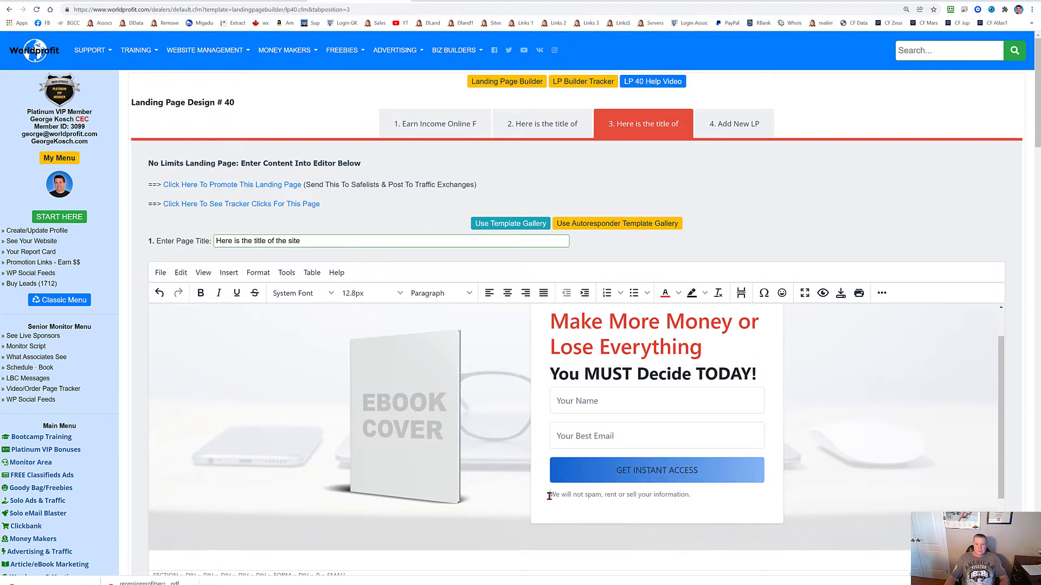
left_click_drag(549, 496, 693, 491)
type("A")
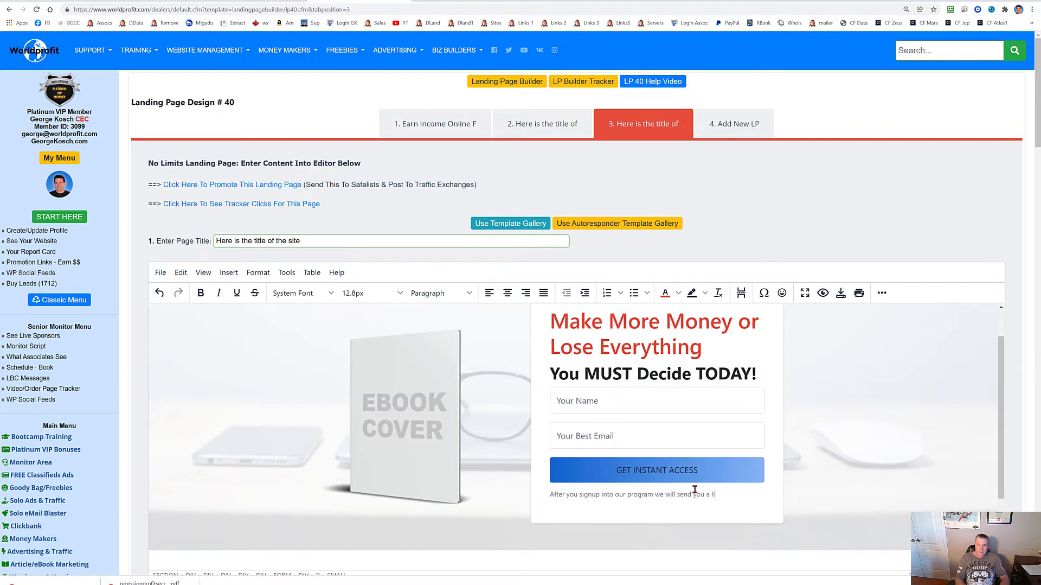
type("ownload this eBook.")
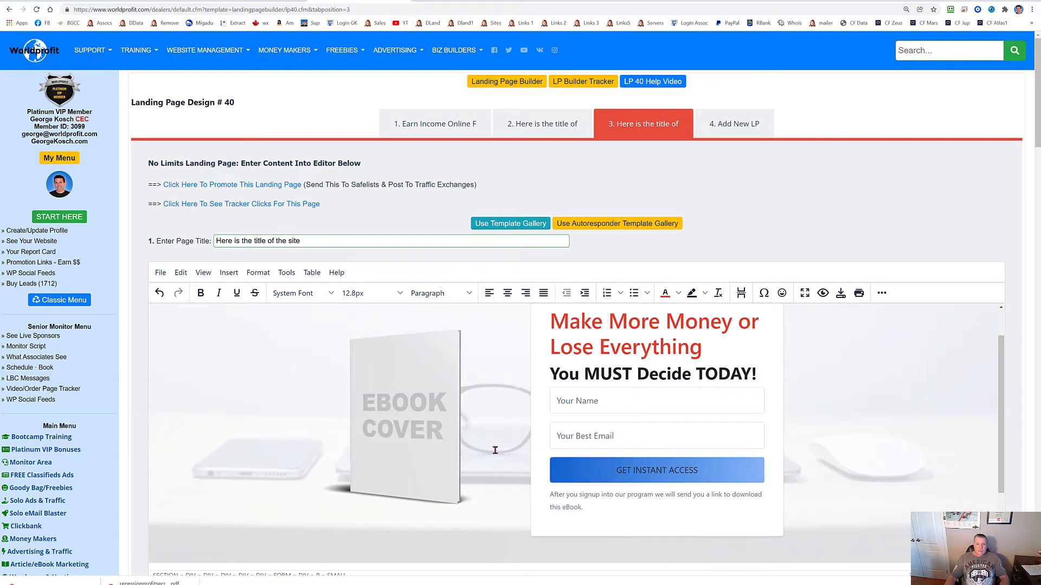
Copy the image URL of the Recession Profit Secrets cover with the dollar bills from the second page of the Graphics Studio gallery.
left_click(414, 400)
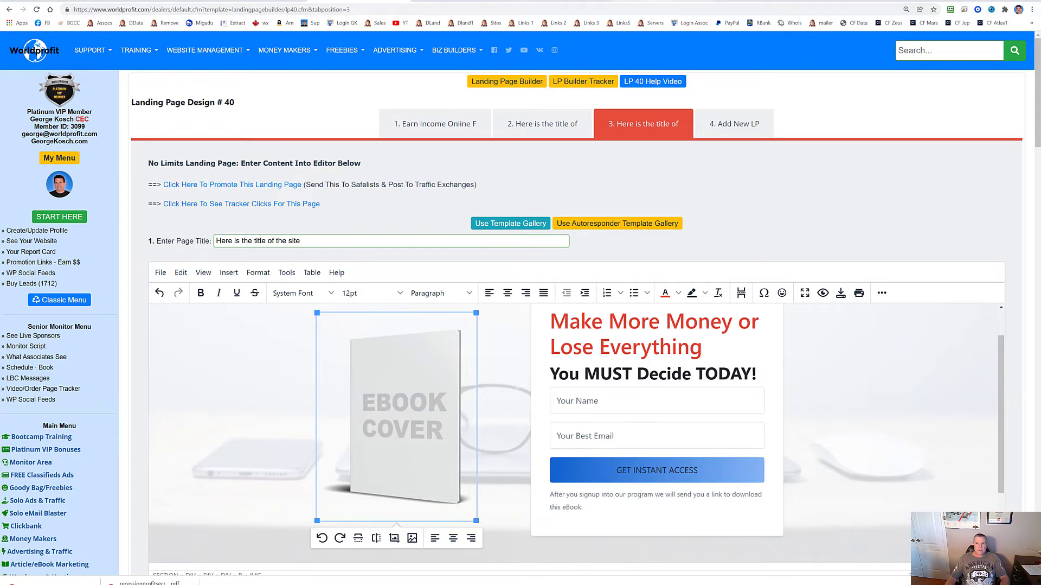
left_click(661, 1)
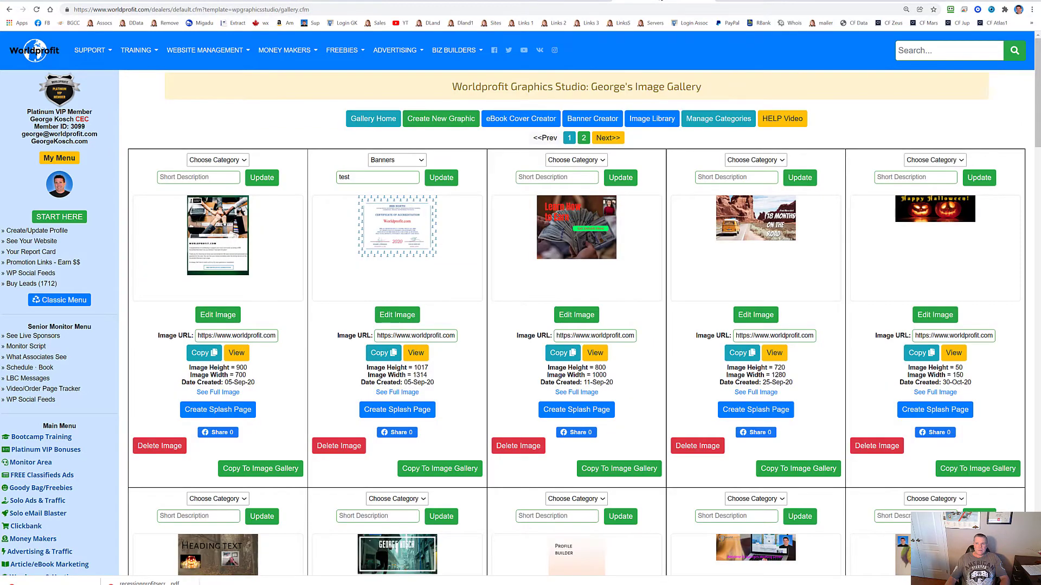
left_click(609, 138)
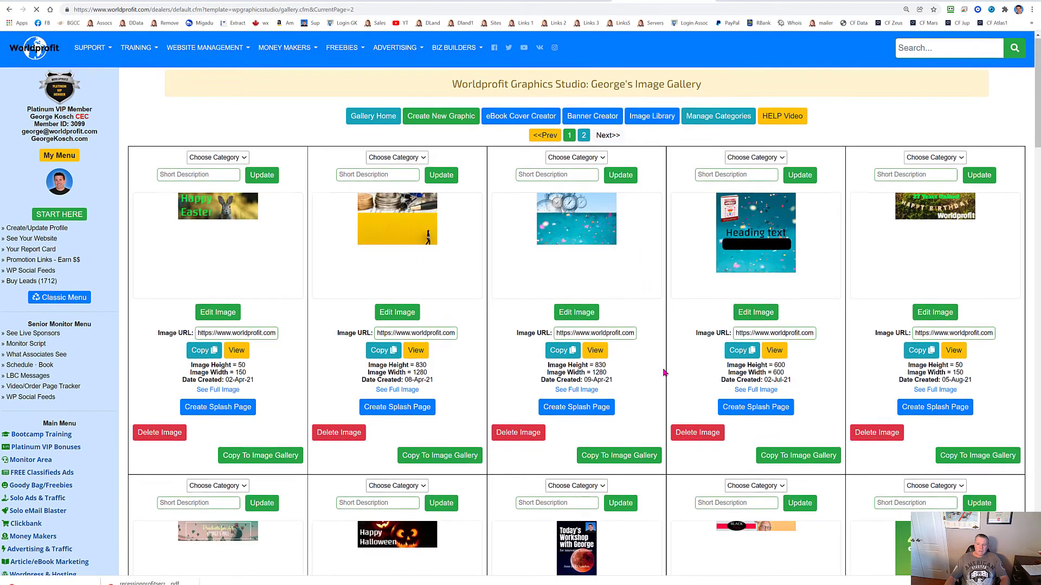
scroll(656, 359, "down", 10)
scroll(669, 374, "down", 5)
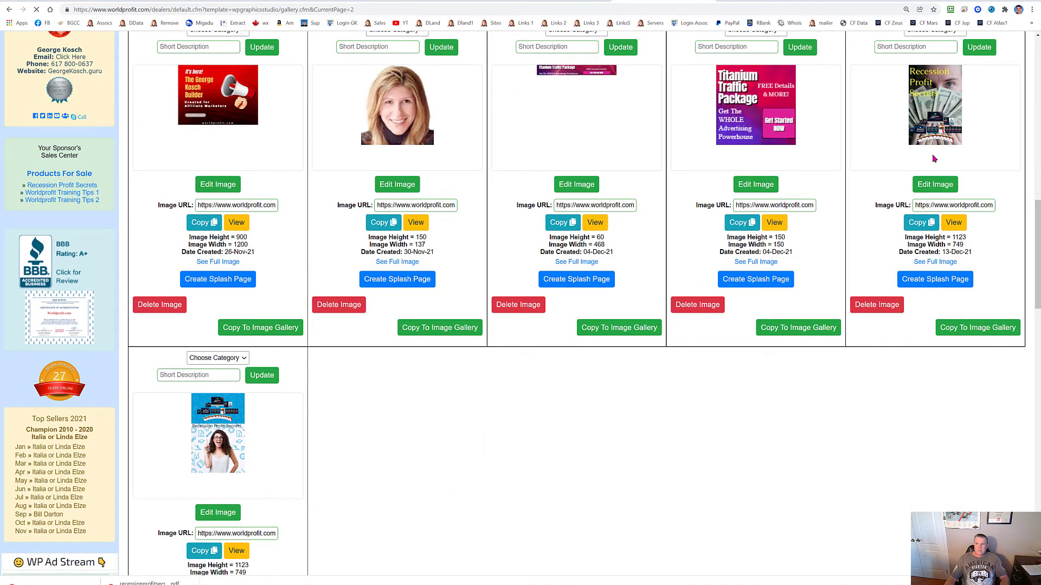
left_click(920, 228)
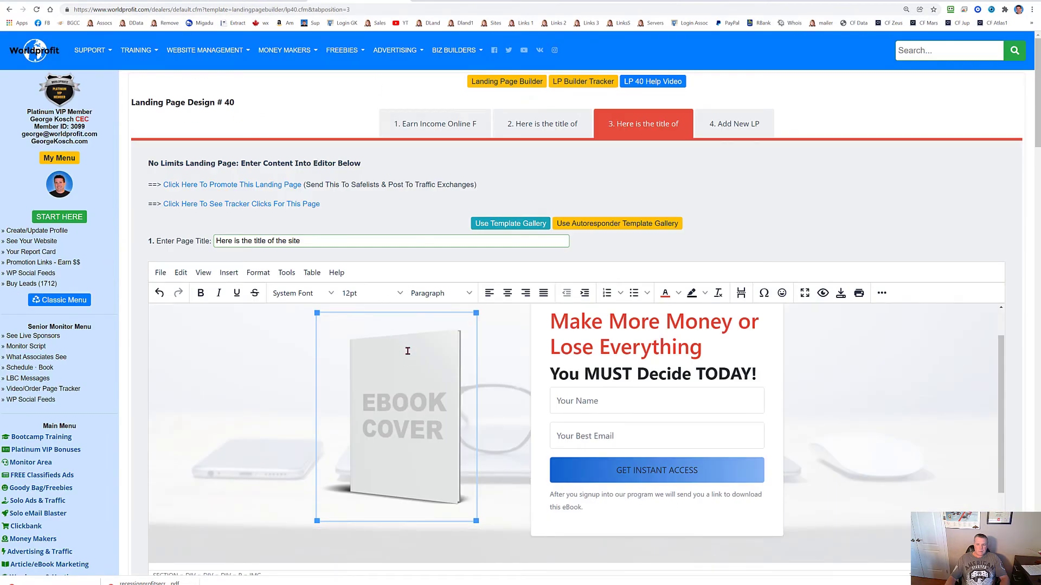
Replace the placeholder eBook cover's image source with the copied Recession Profit Secrets cover URL, keeping the dimensions 749 by 1123.
right_click(408, 351)
left_click(433, 385)
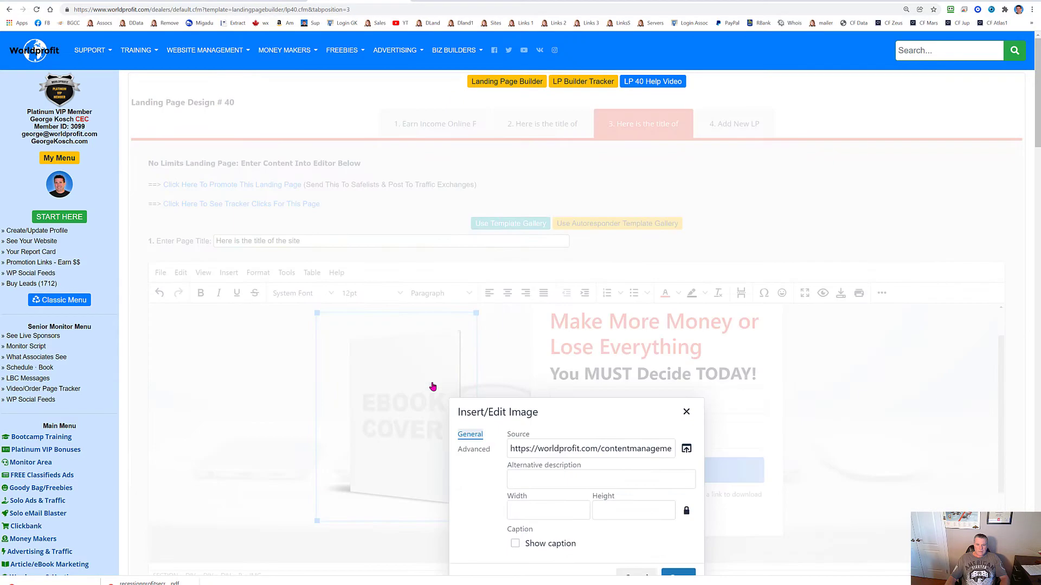
left_click_drag(512, 449, 672, 448)
key("BackSpace")
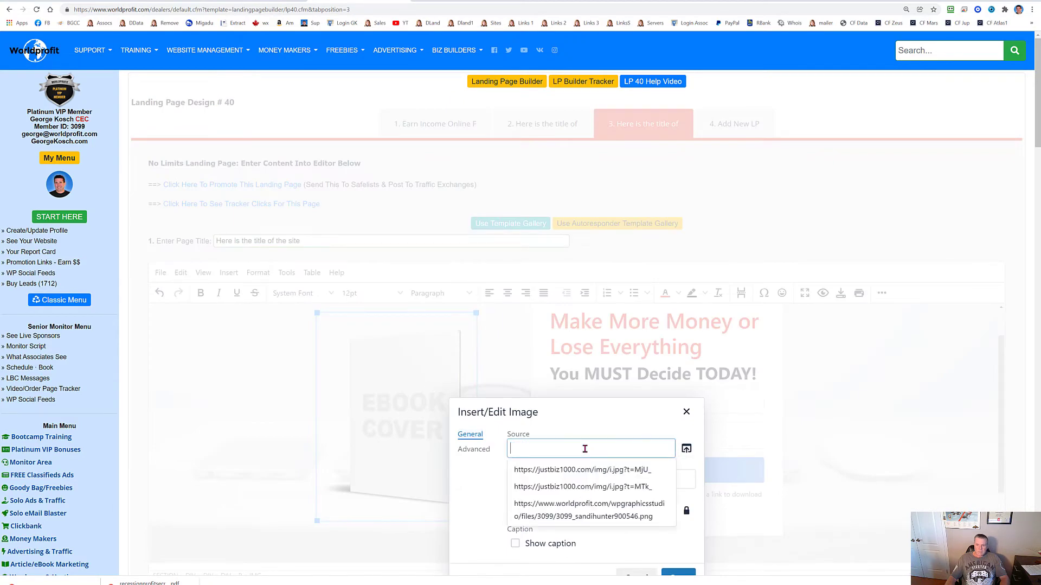
key("ctrl+v")
left_click(601, 425)
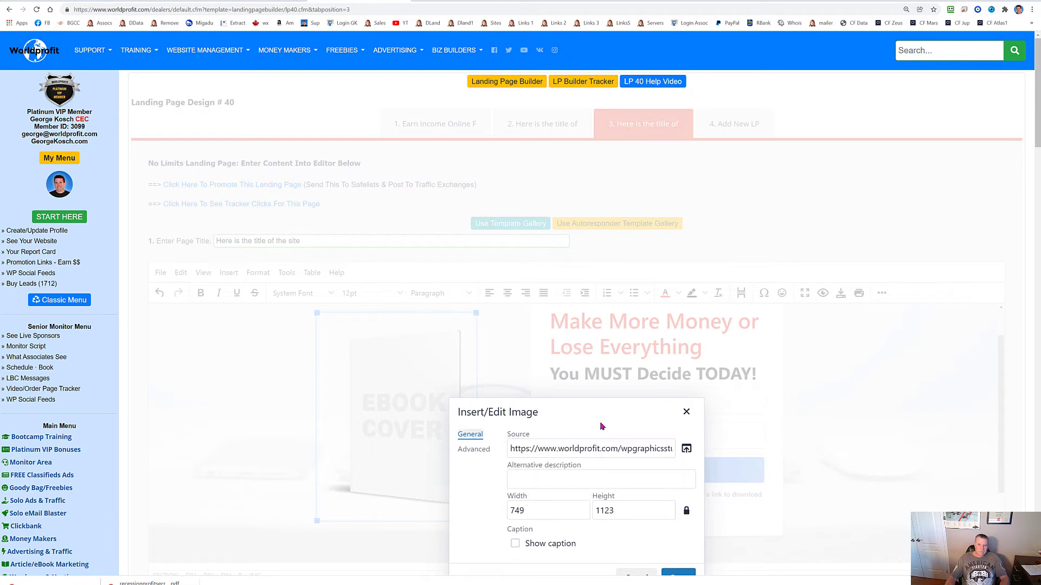
left_click(678, 575)
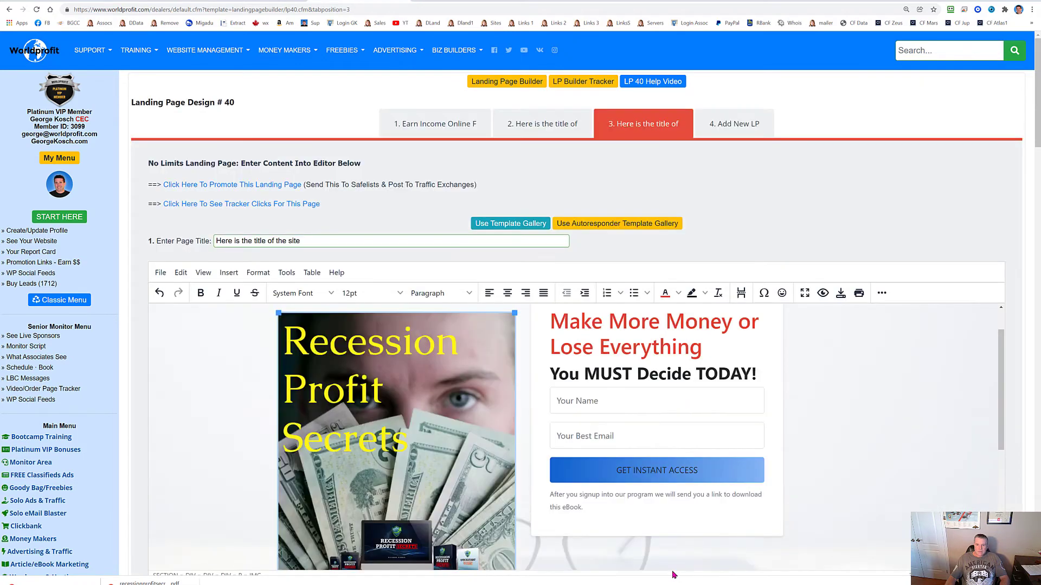
Shrink the Recession Profit Secrets cover image proportionally to fit beside the sign-up form, and look over the resulting squeeze page.
scroll(883, 387, "down", 2)
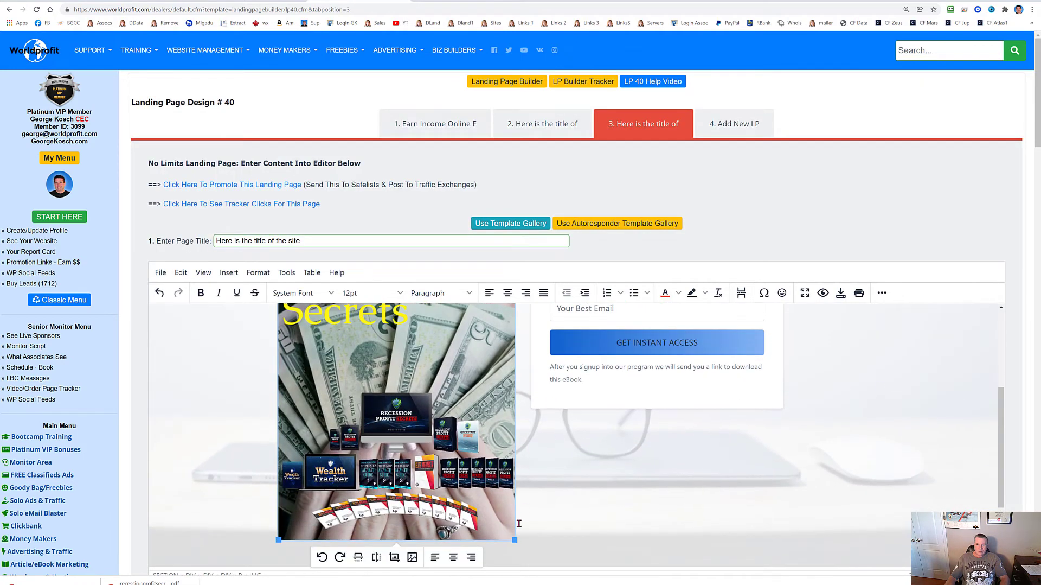
left_click_drag(514, 540, 471, 418)
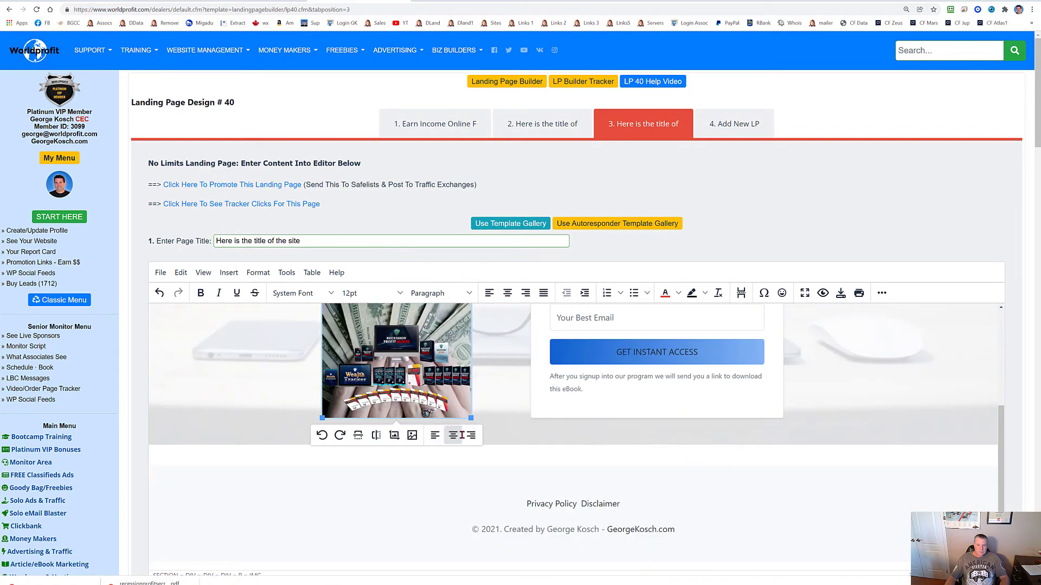
left_click(494, 368)
scroll(494, 368, "up", 3)
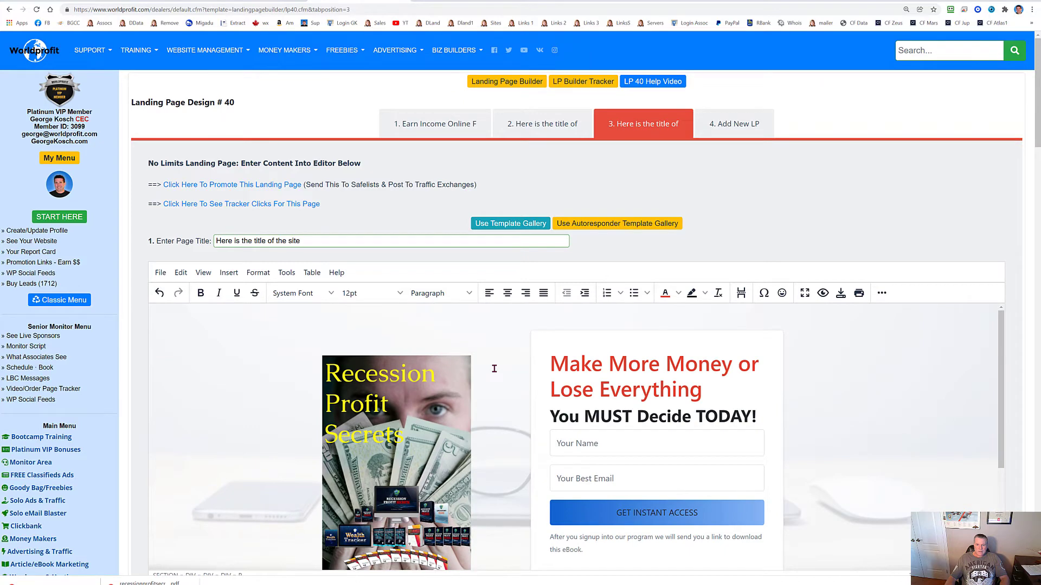
scroll(494, 368, "down", 3)
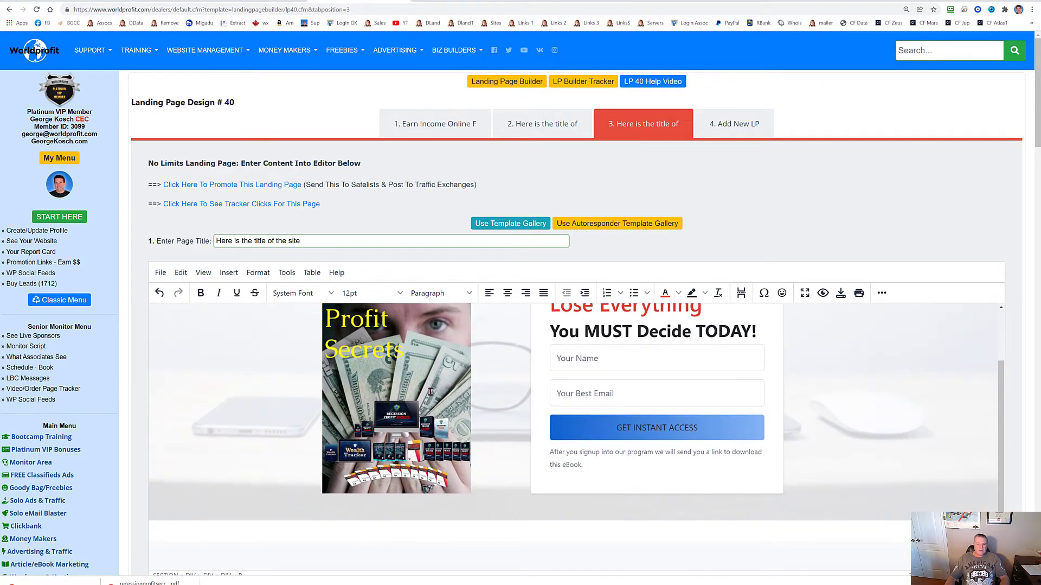
scroll(246, 480, "down", 3)
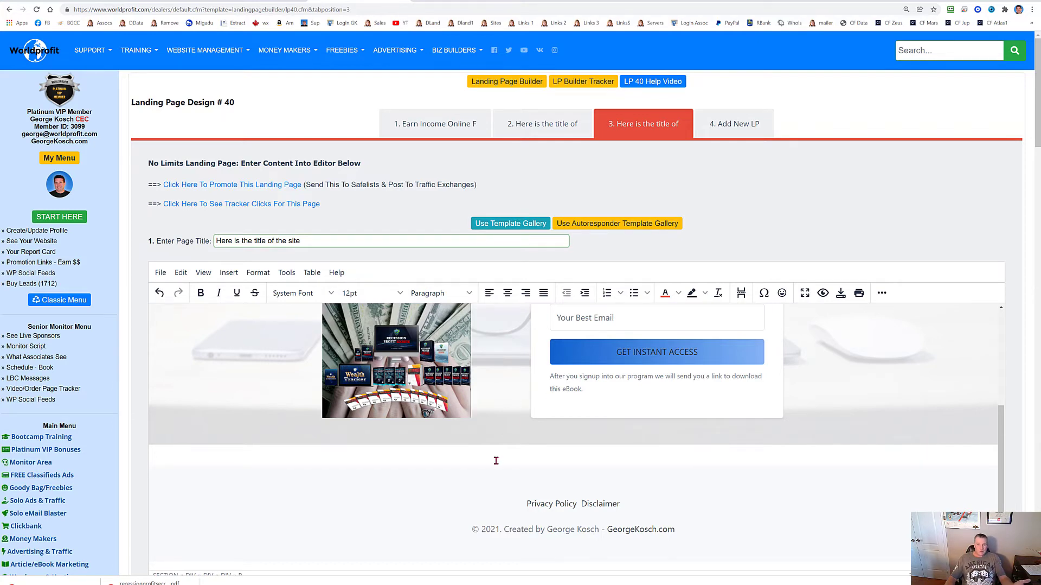
scroll(495, 461, "down", 2)
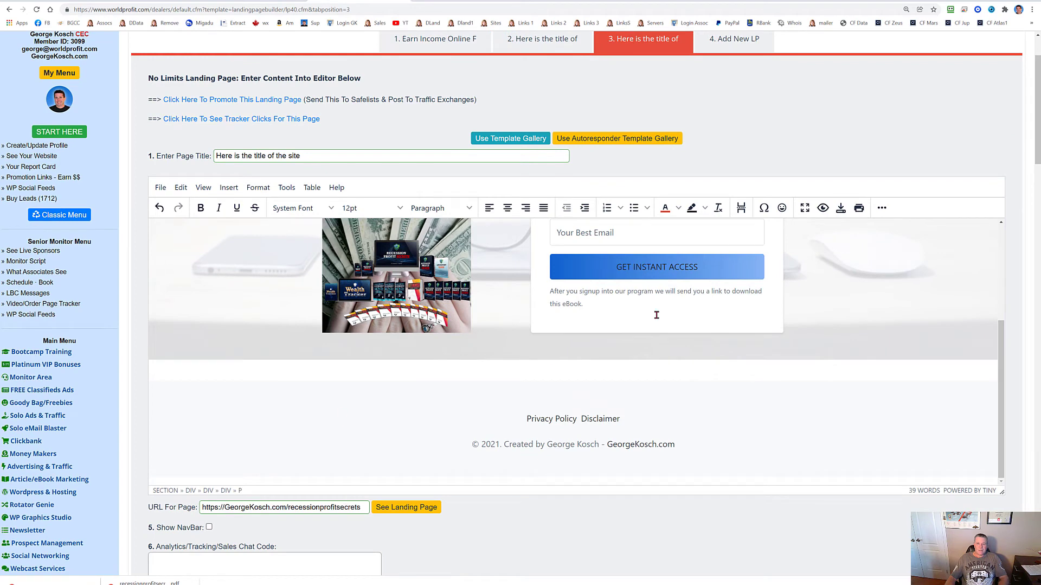
Save the squeeze page and copy the URL of the live Recession Profit Secrets landing page.
left_click(841, 208)
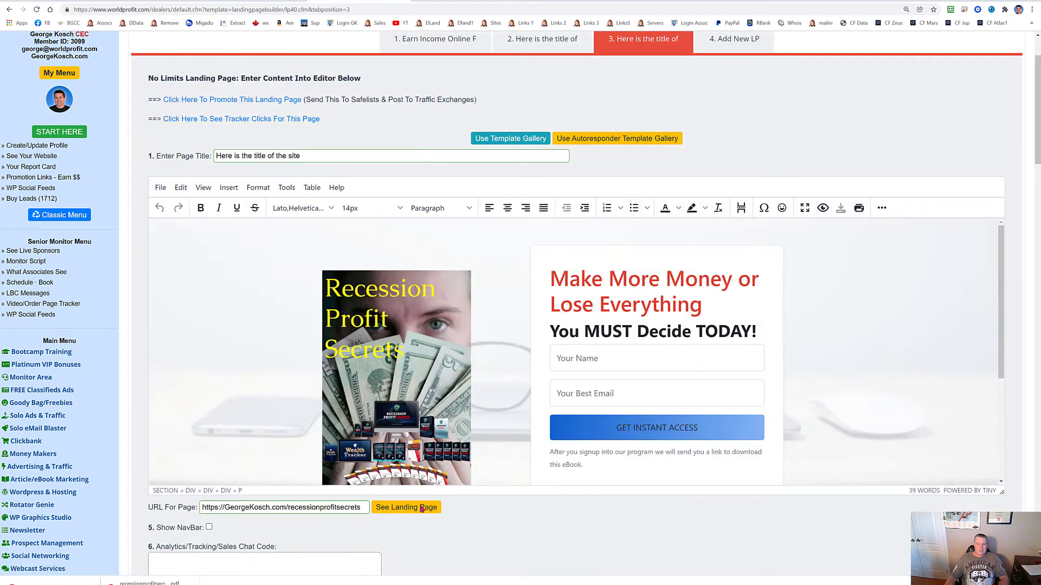
left_click(422, 507)
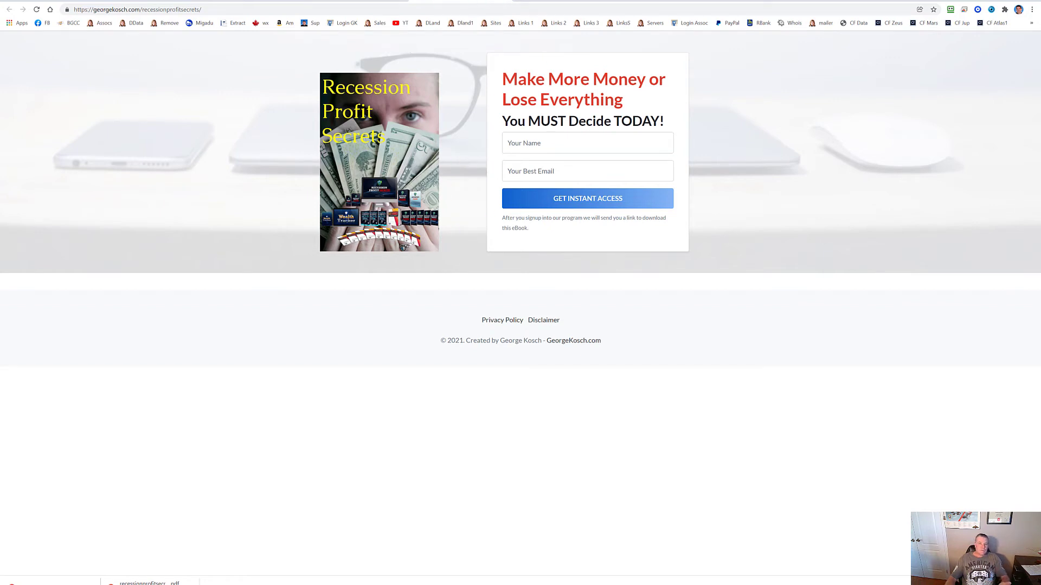
left_click(208, 10)
key("ctrl+c")
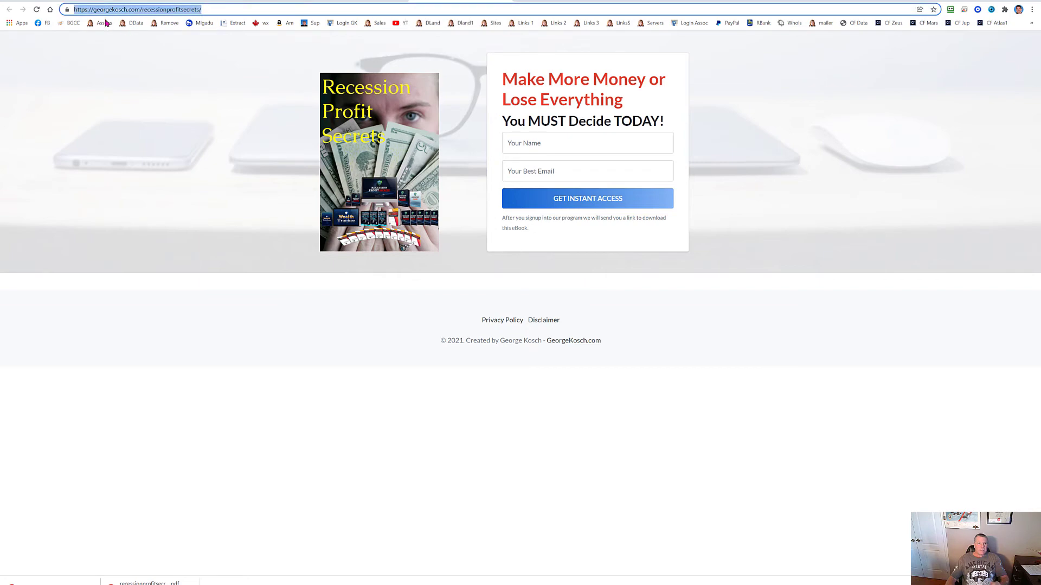
right_click(145, 10)
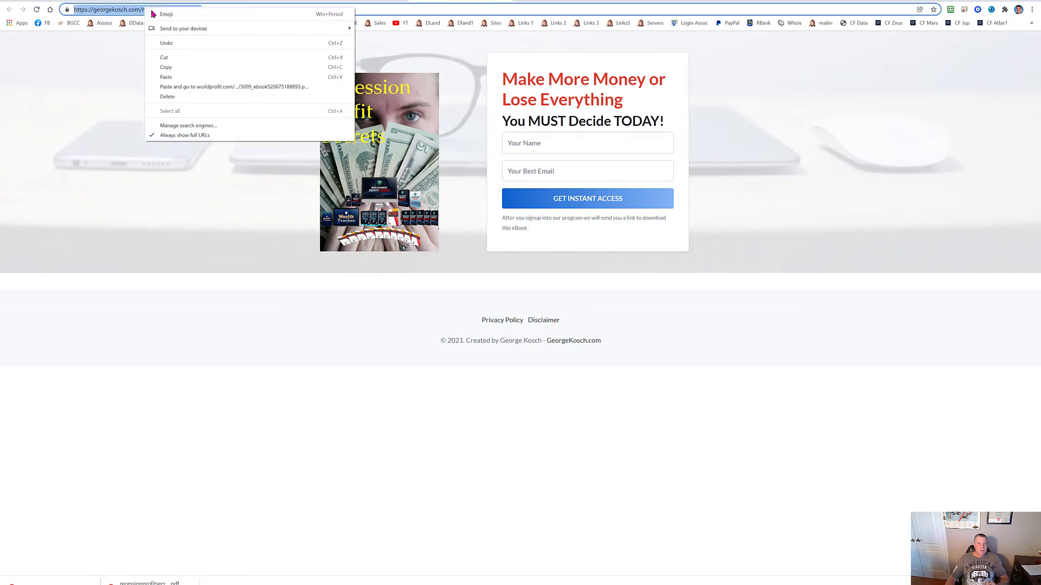
left_click(176, 70)
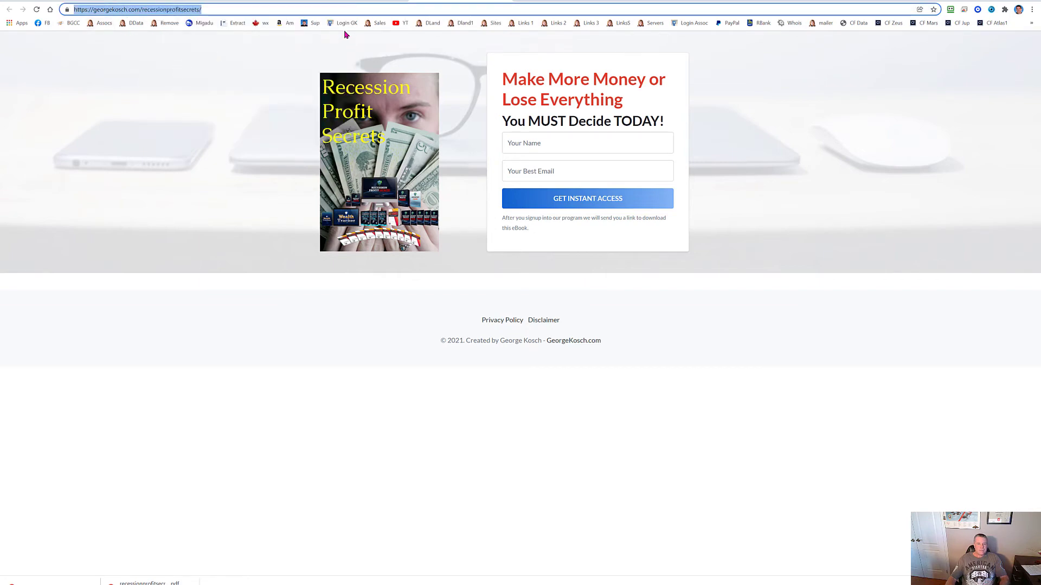
Show the Advanced Area 1 external list options on the associate ads page and examine the Other Autoresponder Lists section.
left_click(337, 2)
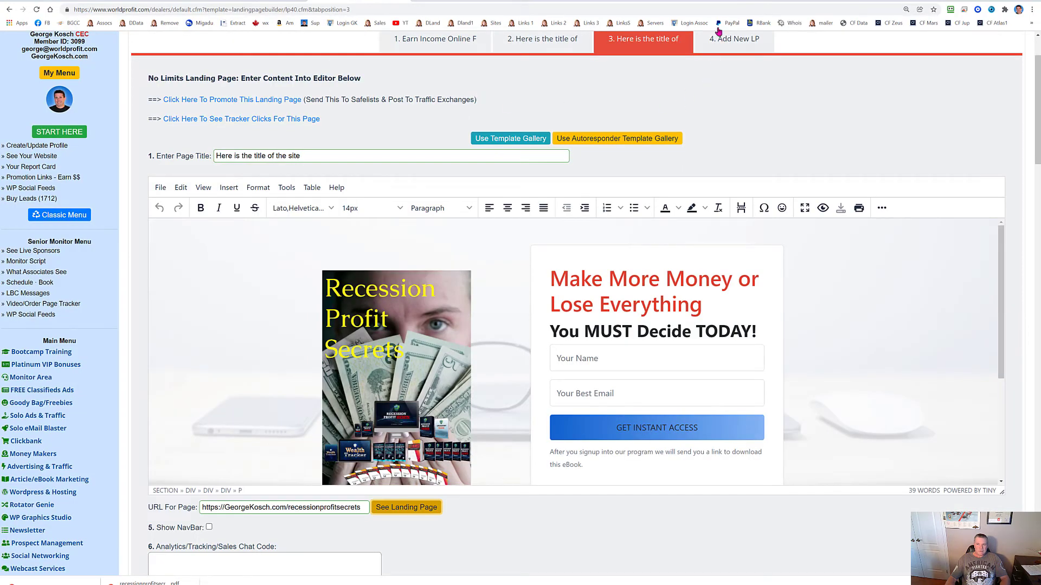
left_click(764, 2)
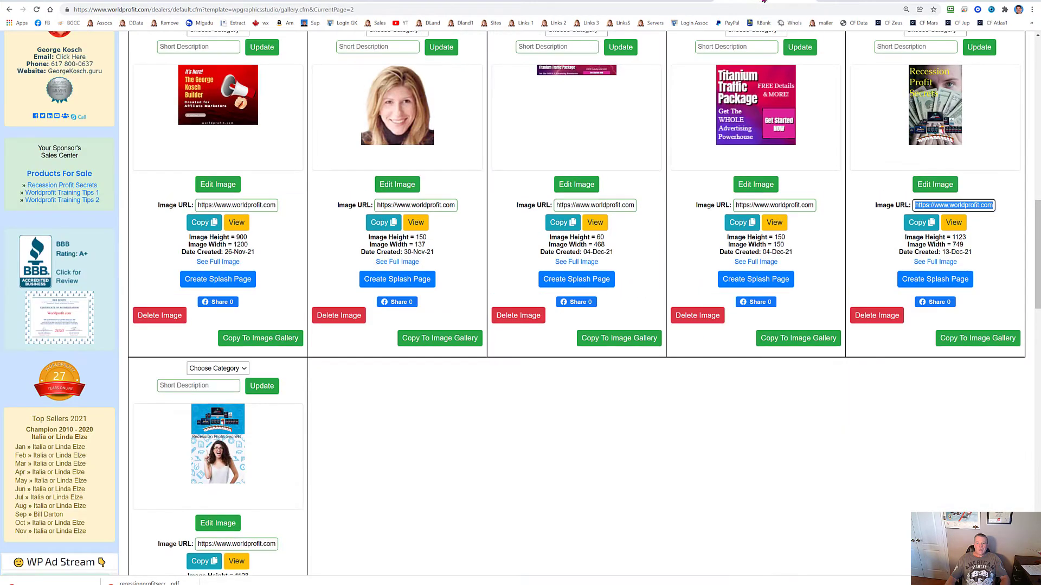
left_click(712, 1)
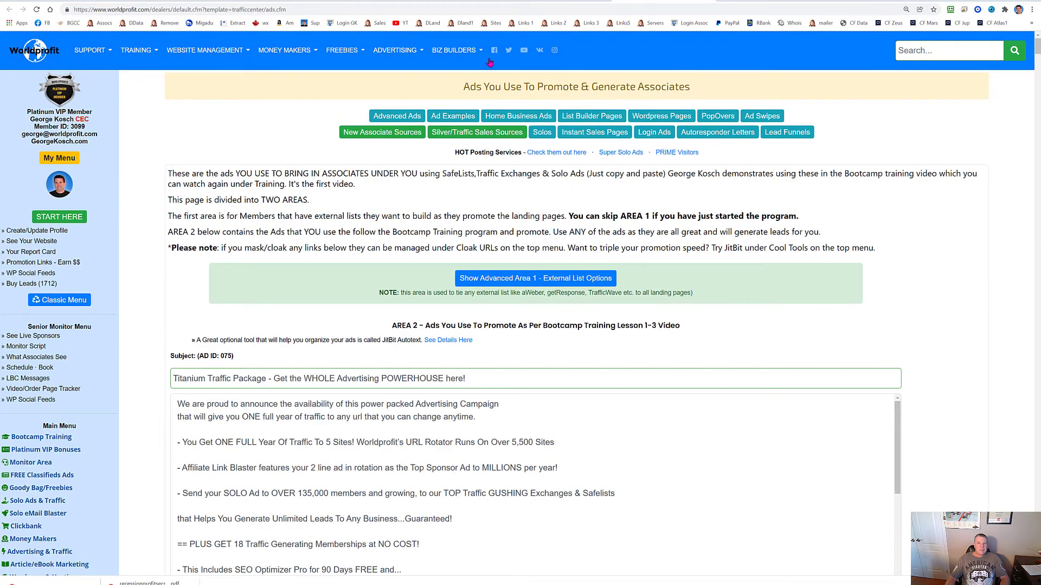
left_click_drag(465, 88, 720, 80)
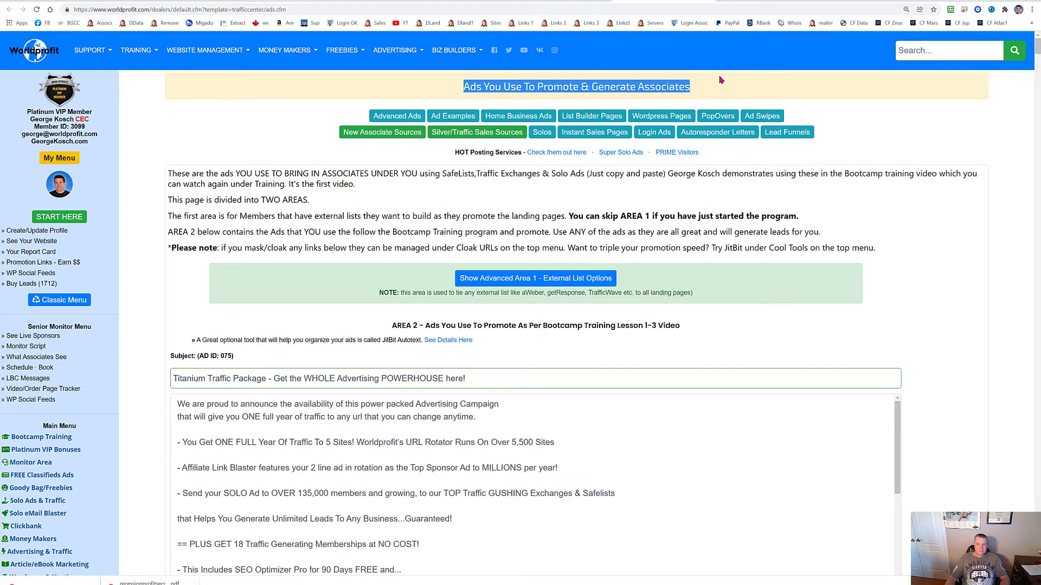
scroll(367, 197, "down", 2)
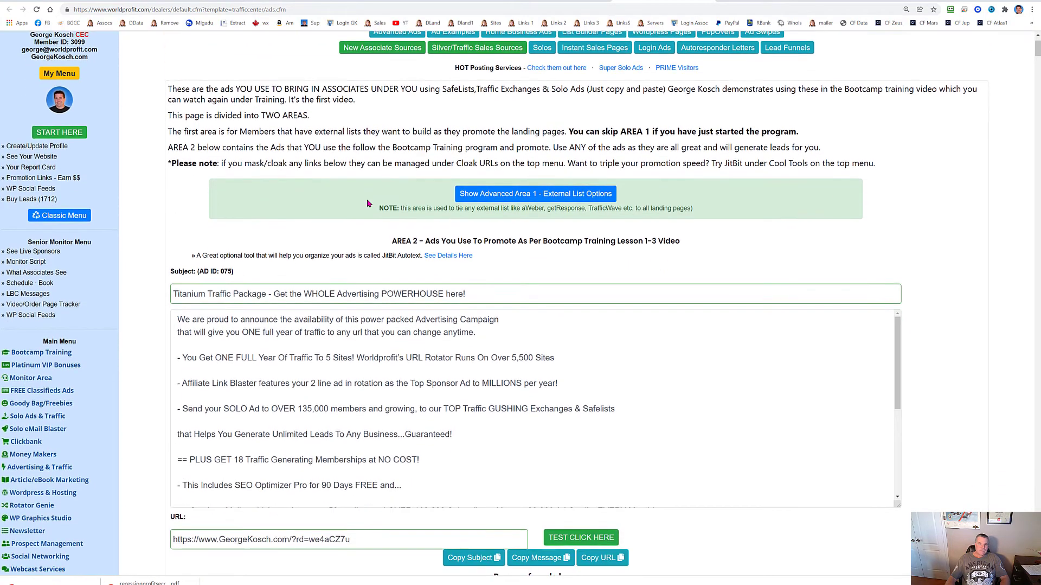
left_click(553, 194)
scroll(172, 292, "down", 3)
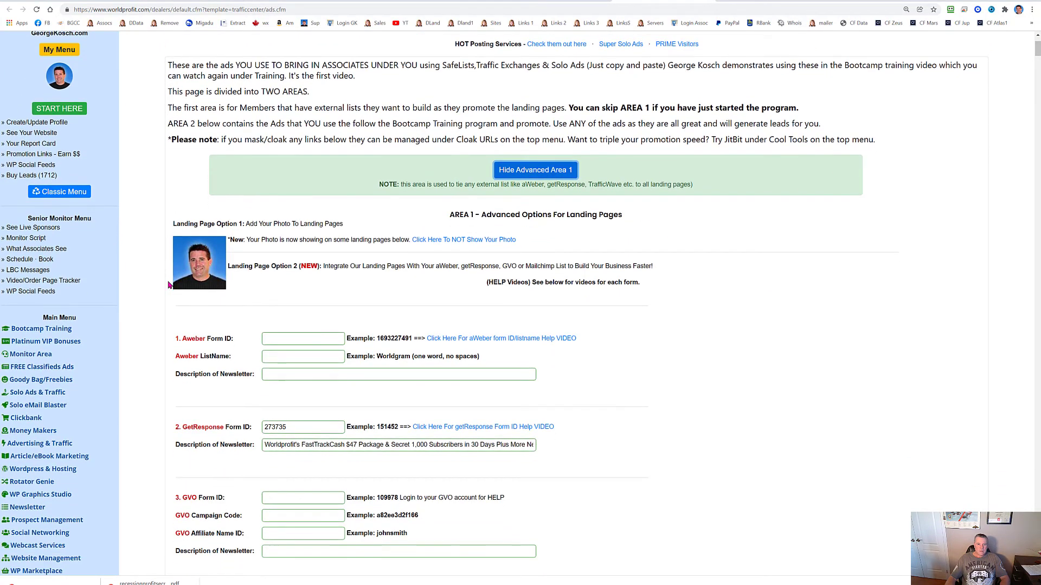
scroll(172, 291, "down", 5)
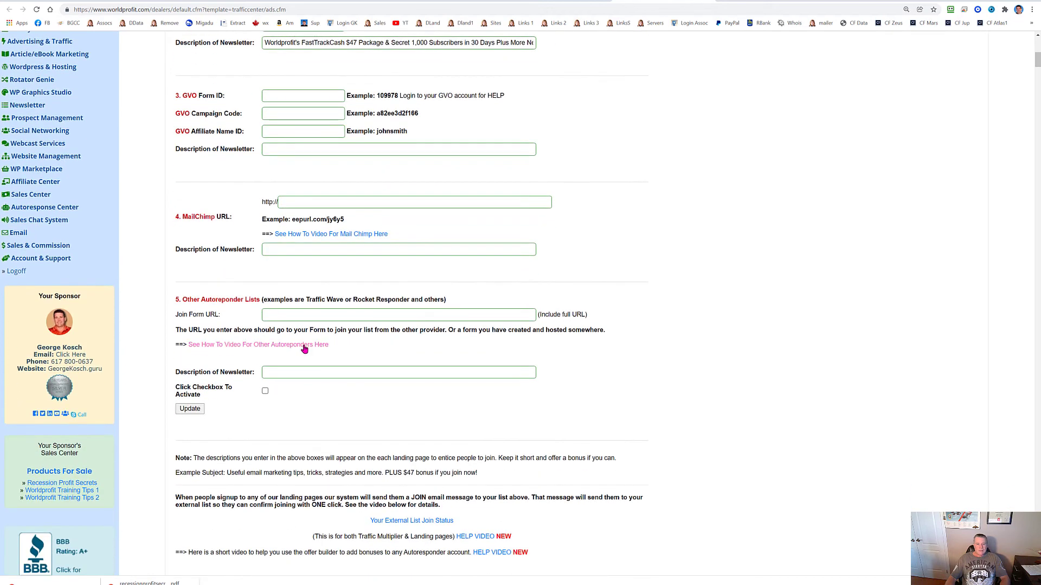
Try the copied landing page URL as the Join Form URL for other autoresponder lists, and clear the field again.
left_click(286, 314)
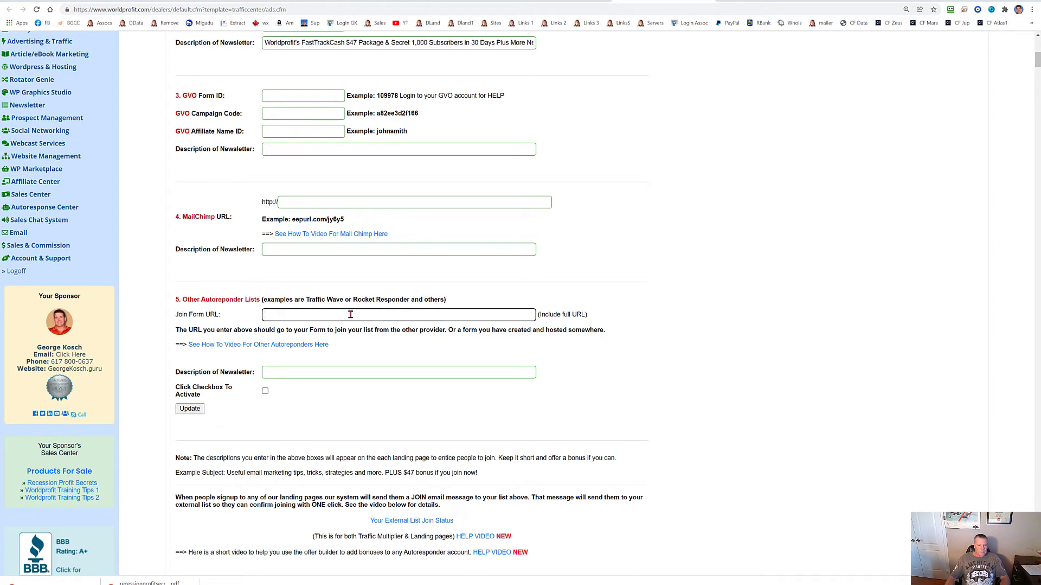
key("ctrl+v")
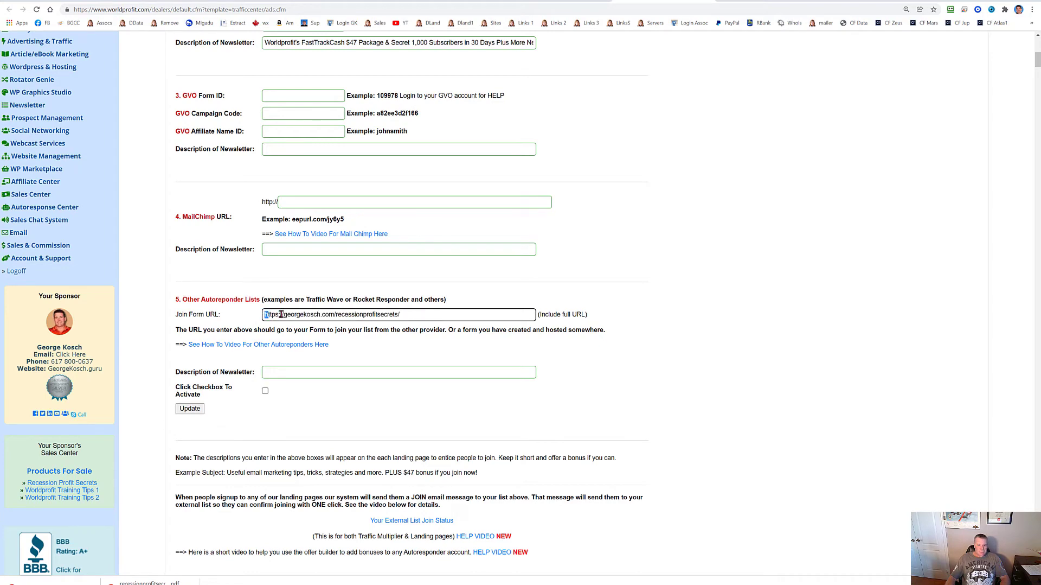
left_click_drag(281, 314, 433, 314)
key("BackSpace")
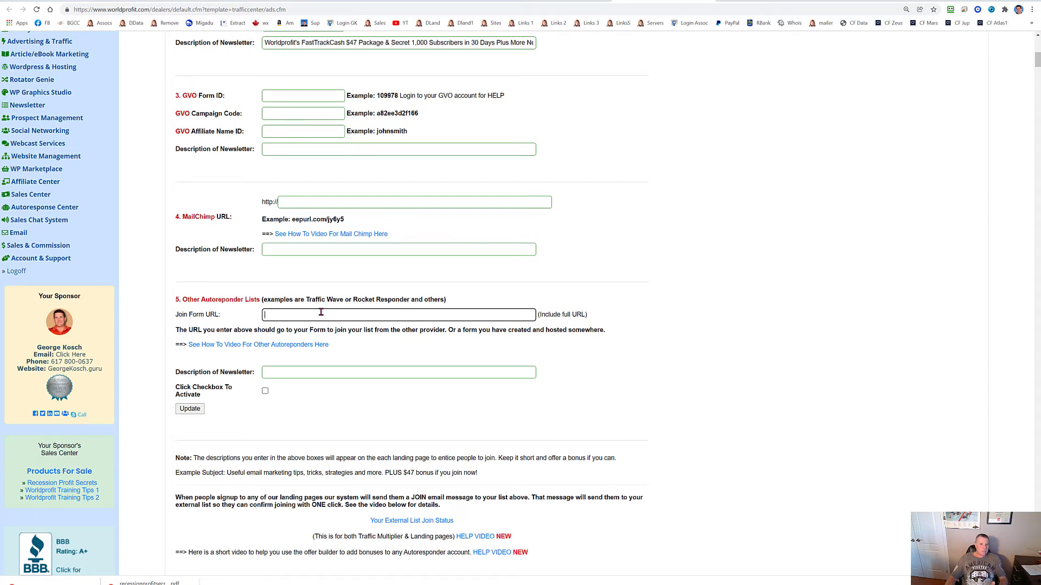
Set the squeeze page's title to "Recession Profit Secrets" in Landing Page Design #40 and update the landing page.
left_click(541, 2)
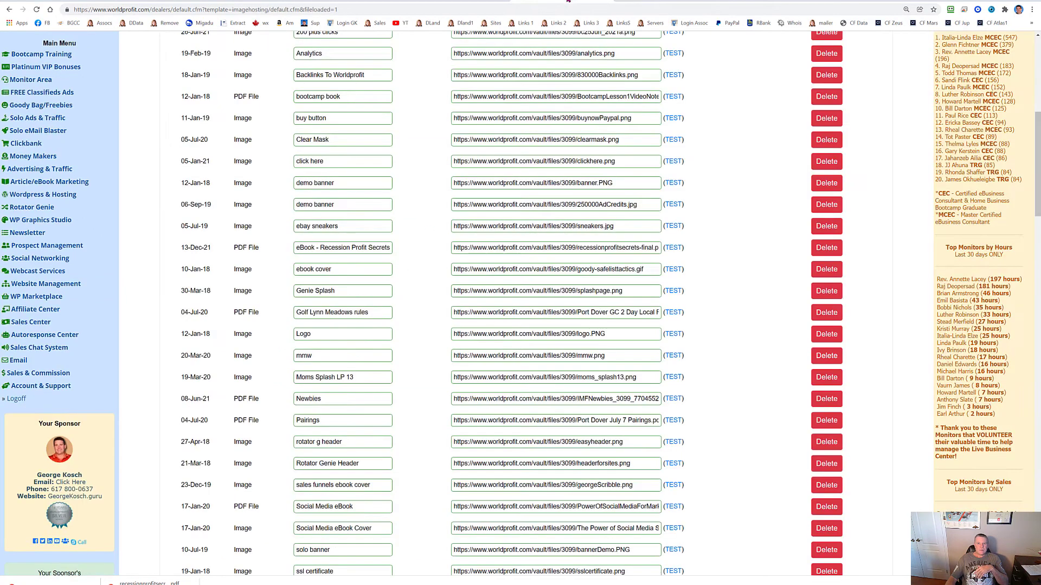
left_click(482, 1)
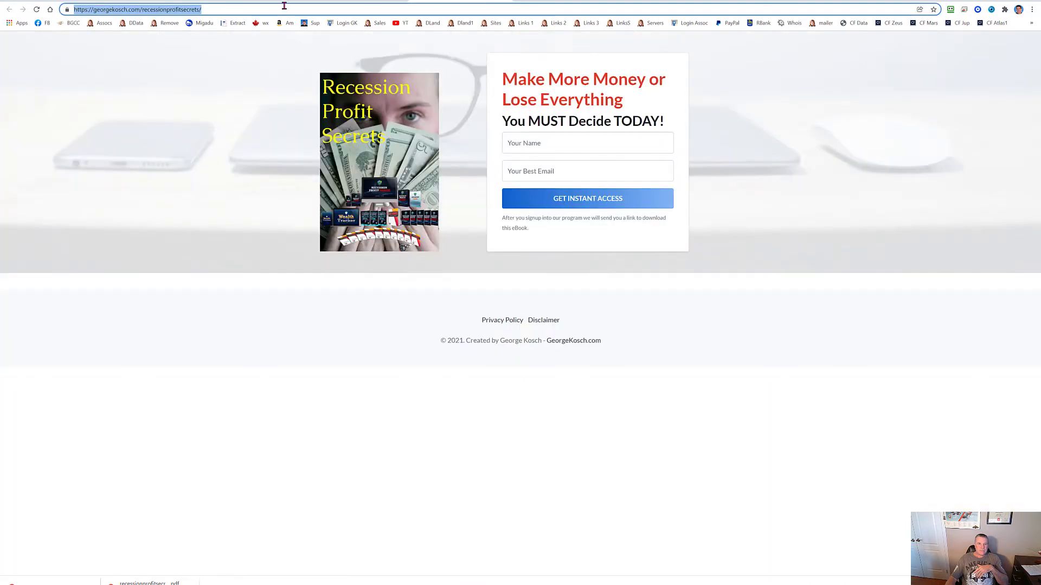
left_click(349, 2)
scroll(363, 156, "up", 2)
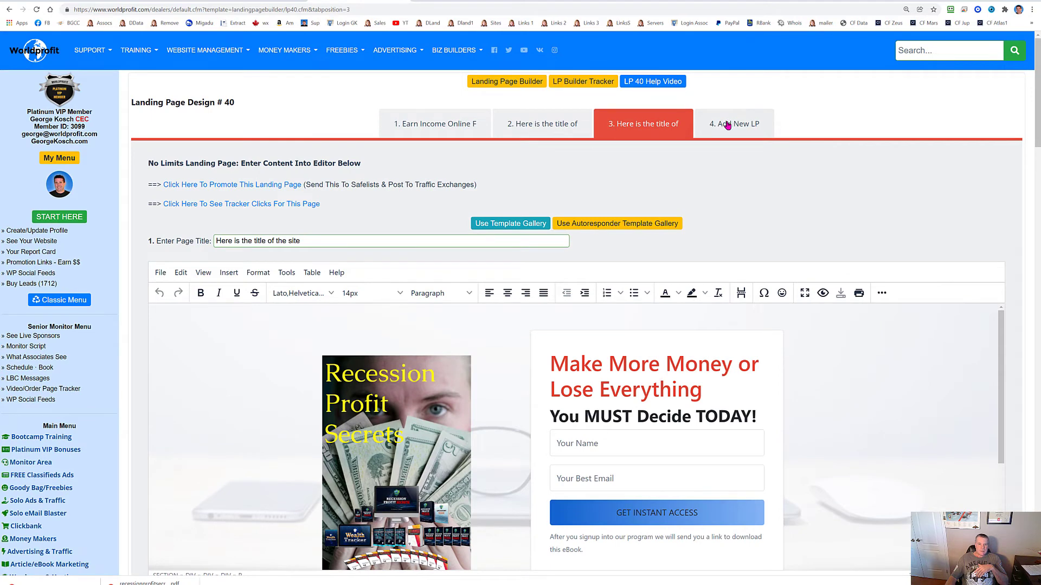
left_click_drag(328, 241, 197, 241)
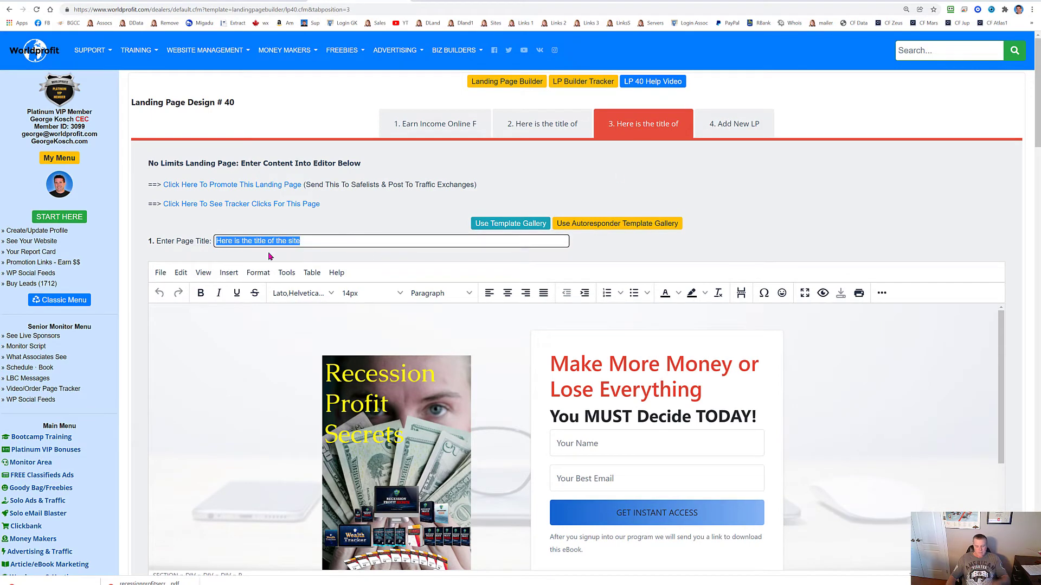
type("rofit Secret")
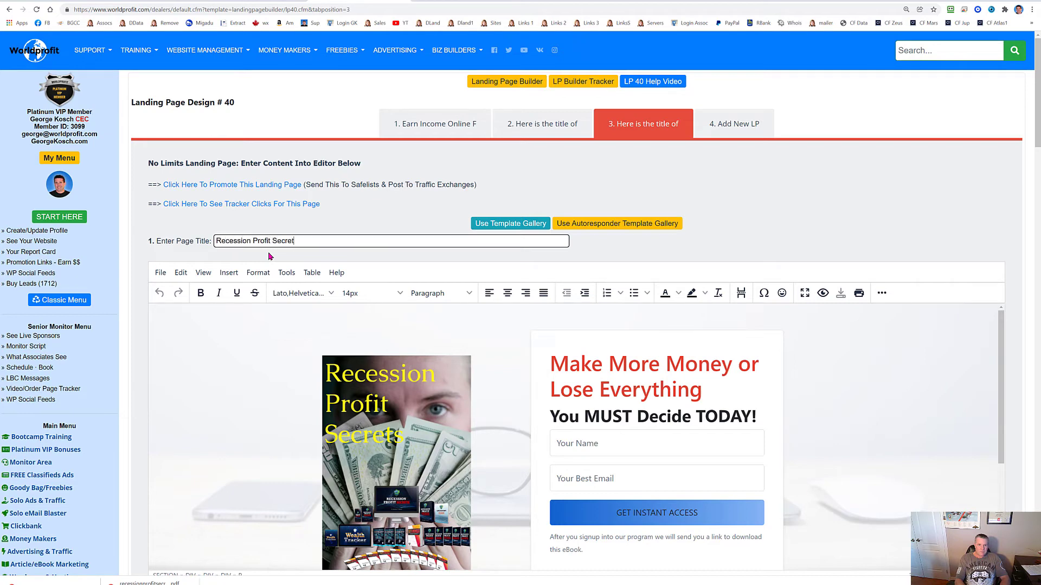
type("s")
scroll(229, 530, "down", 3)
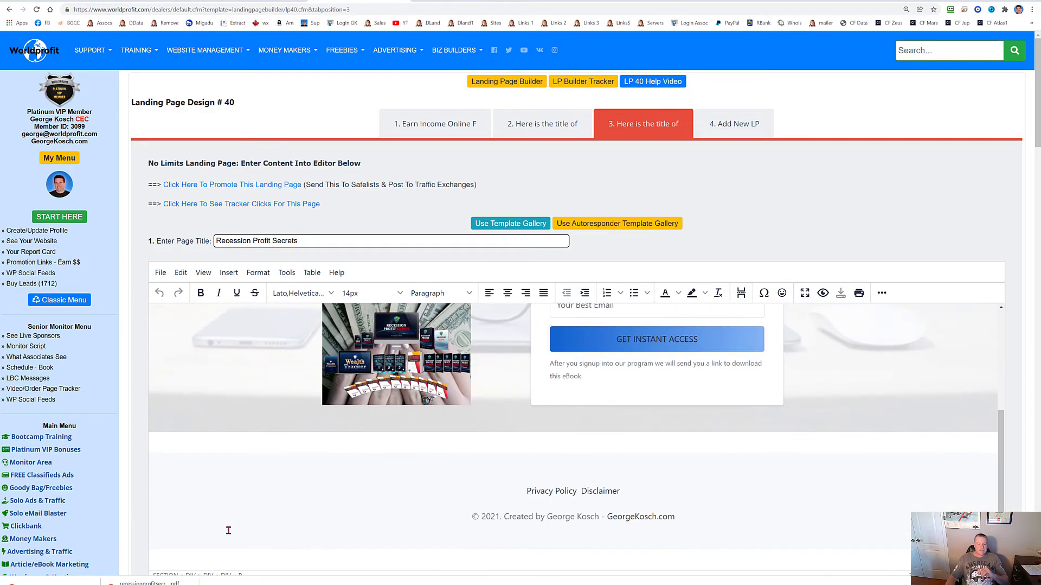
scroll(229, 530, "down", 3)
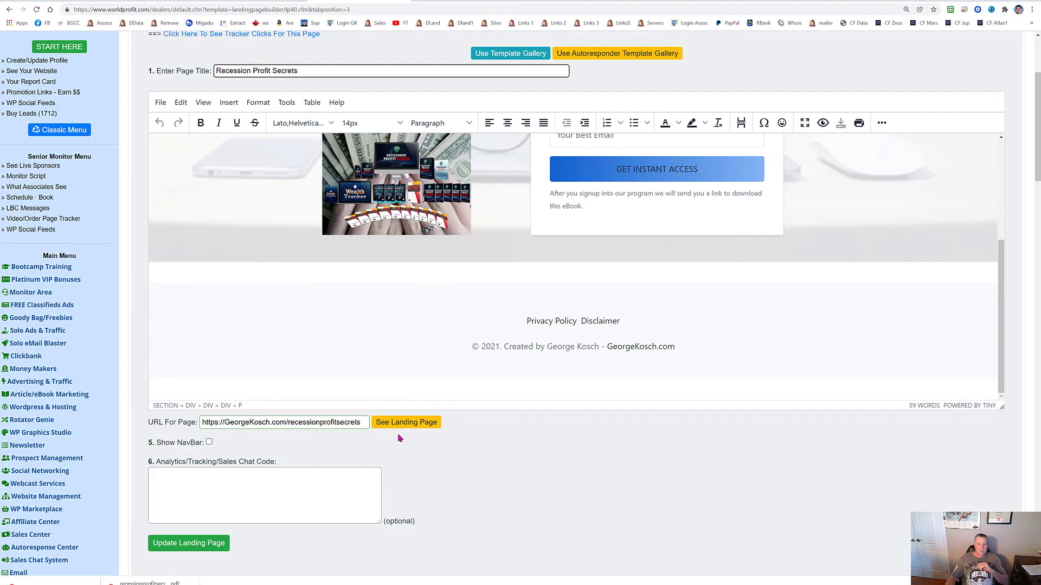
left_click(189, 543)
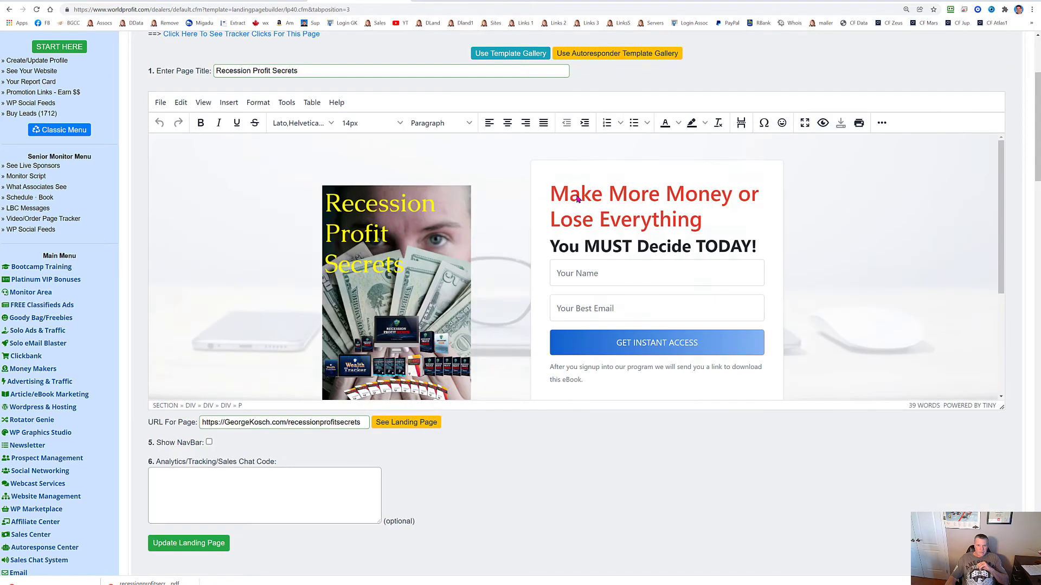
Create a new landing page with the directory name "bonusebooks".
scroll(576, 199, "up", 3)
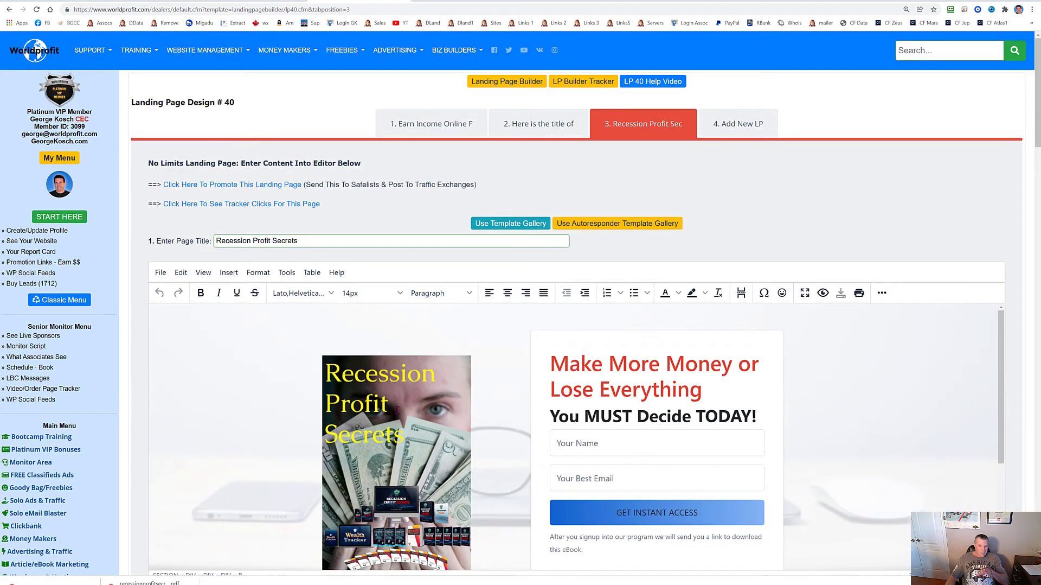
left_click(747, 124)
left_click(379, 211)
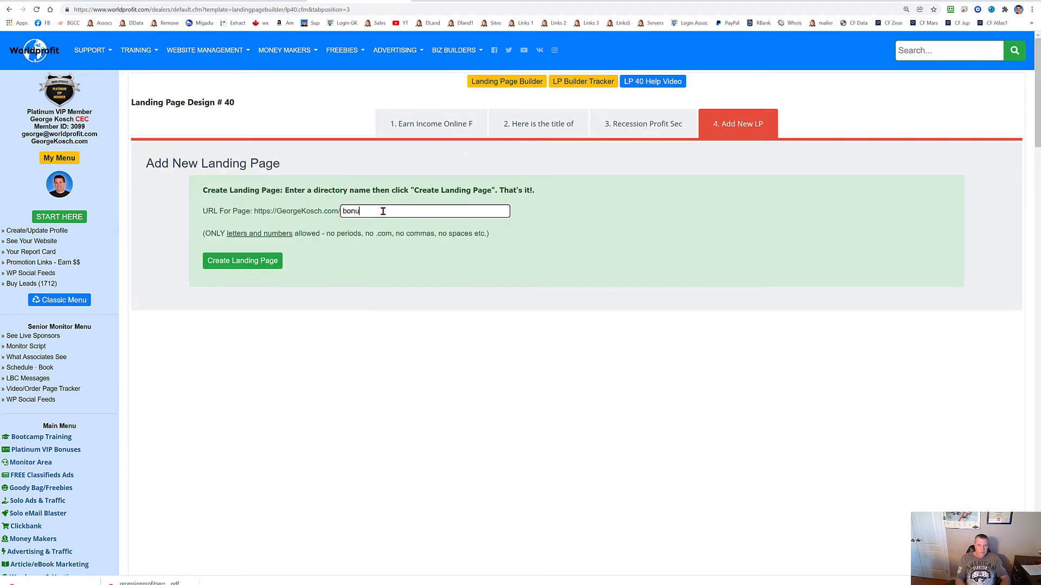
type("bonusebooks")
left_click(255, 260)
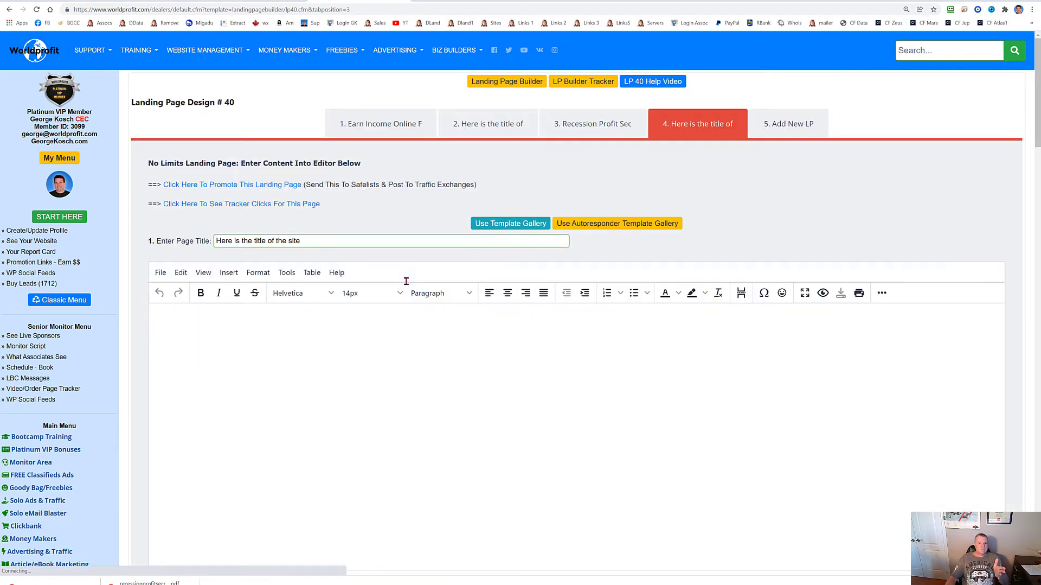
Insert a table with one row and one column into the empty bonusebooks page.
scroll(488, 304, "down", 1)
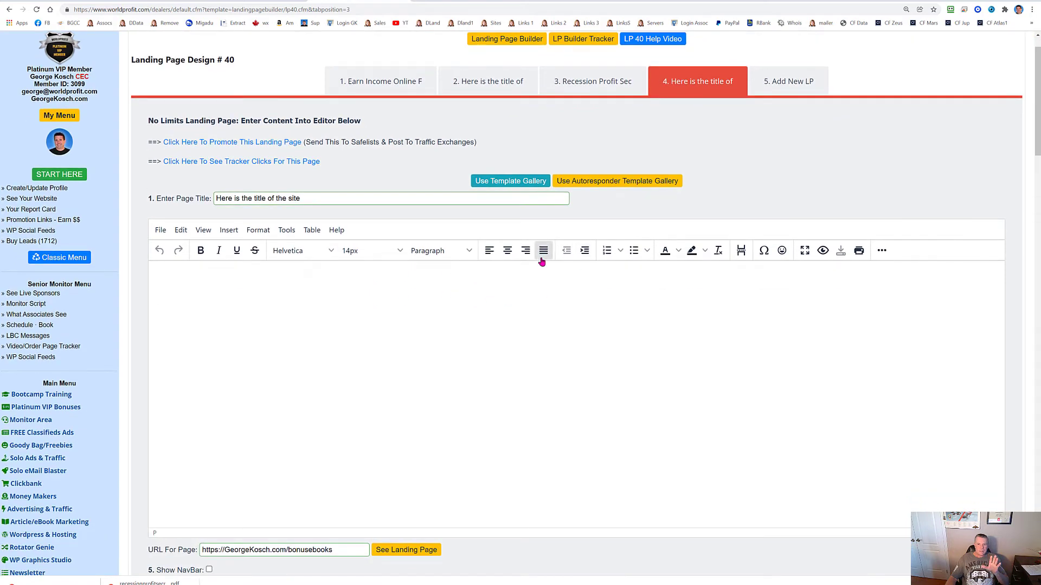
left_click(312, 230)
left_click(312, 230)
left_click(312, 229)
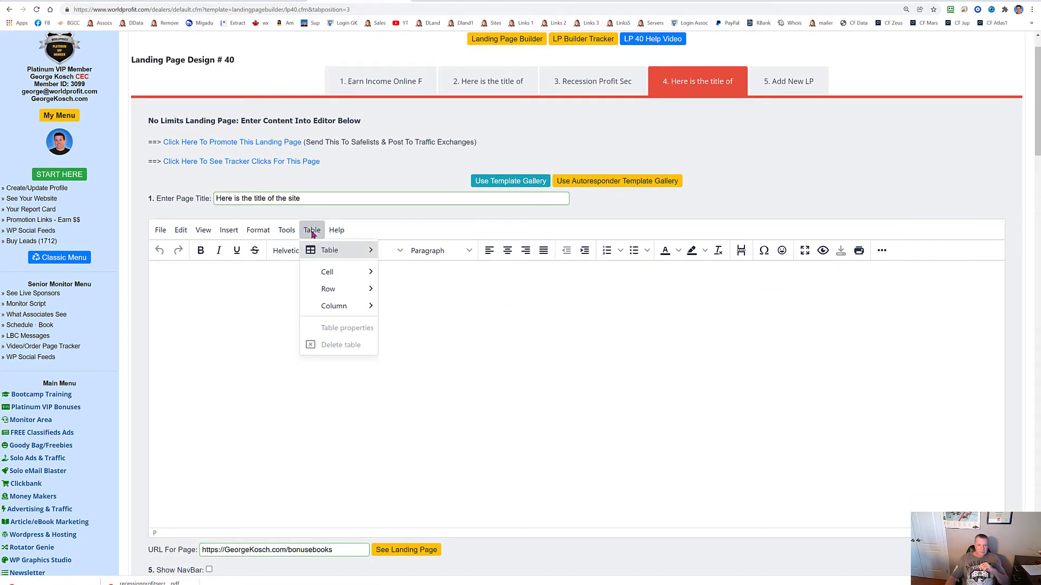
mouse_move(312, 249)
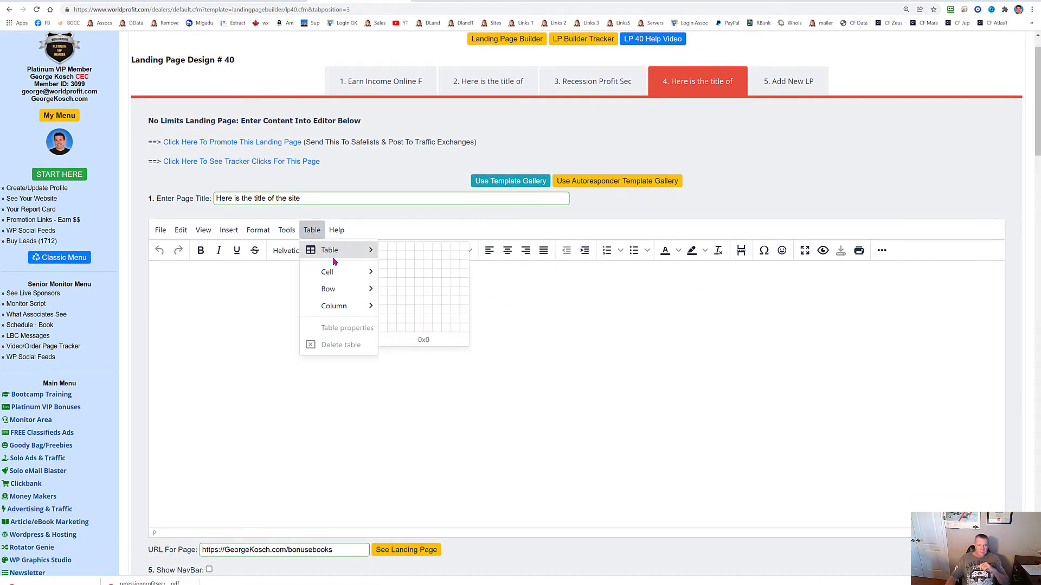
left_click(382, 248)
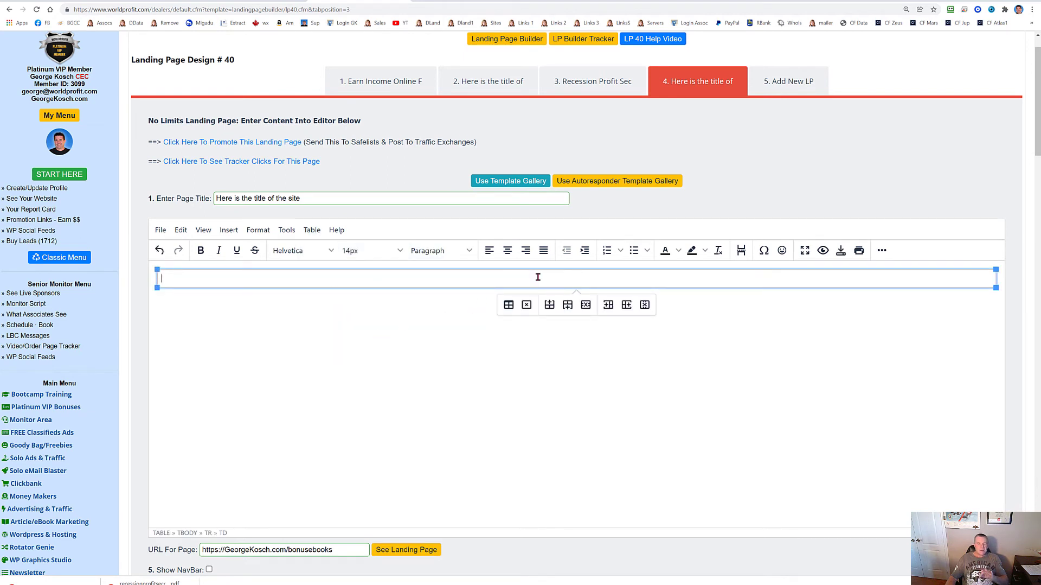
Open the image insertion settings for the table cell on the bonusebooks page, leaving the source empty.
left_click(229, 230)
left_click(239, 250)
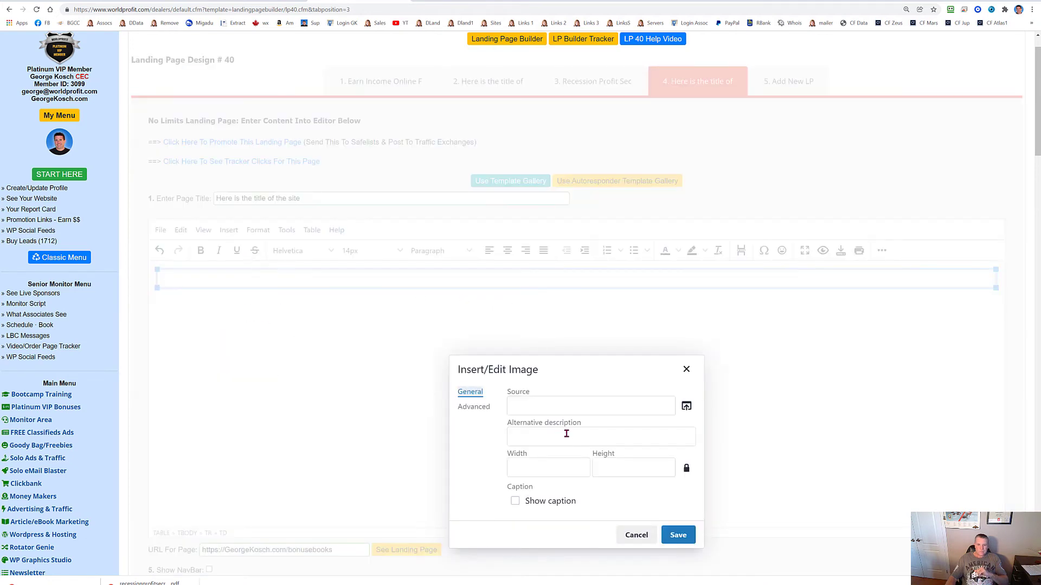
left_click(536, 409)
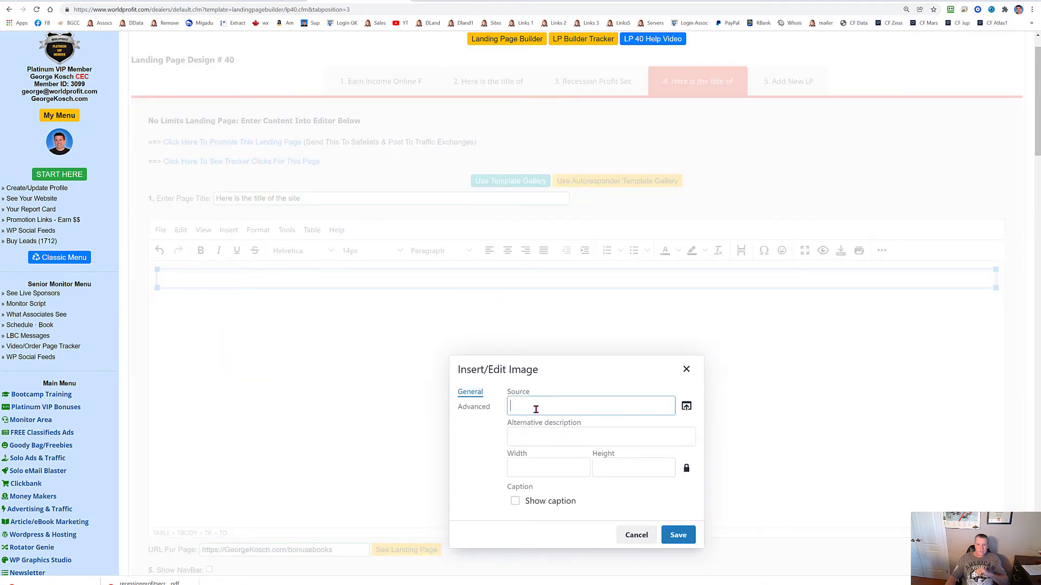
triple_click(579, 405)
key("BackSpace")
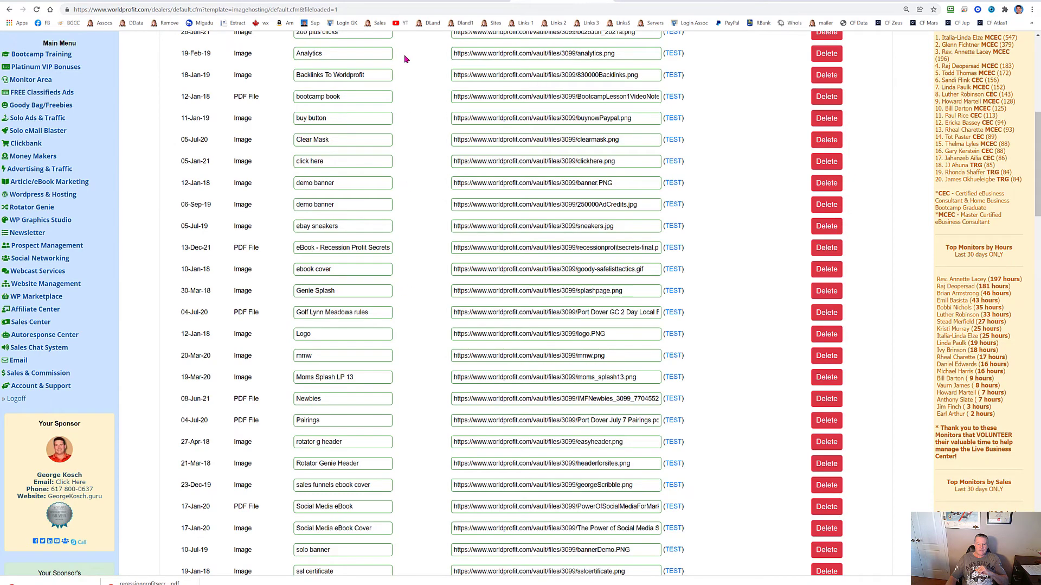
Copy the image URL of the Recession Profit Secrets eBook cover from the second page of the Graphics Studio image gallery.
scroll(406, 58, "up", 5)
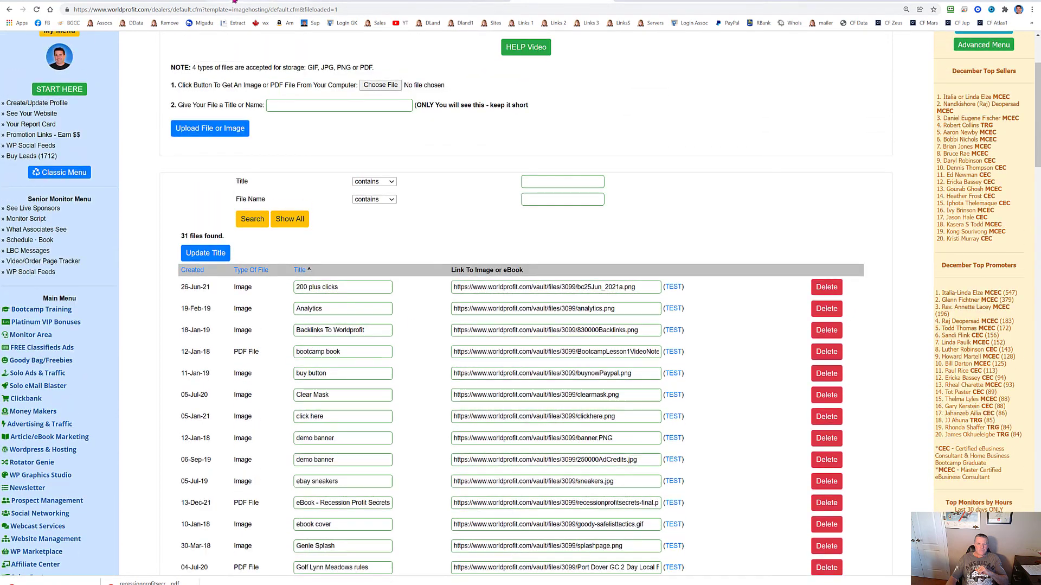
left_click(369, 0)
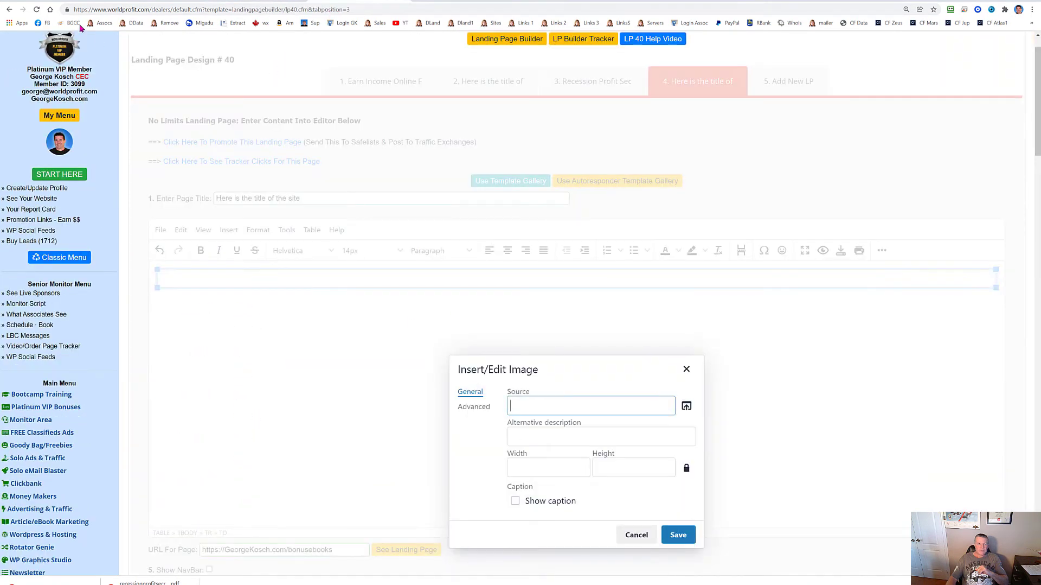
left_click(65, 1)
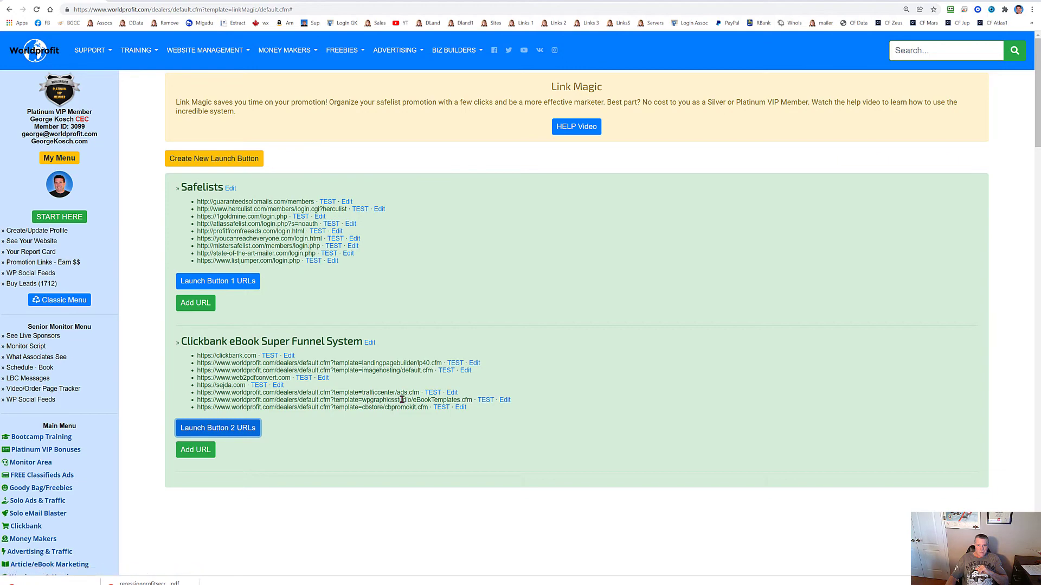
left_click(486, 400)
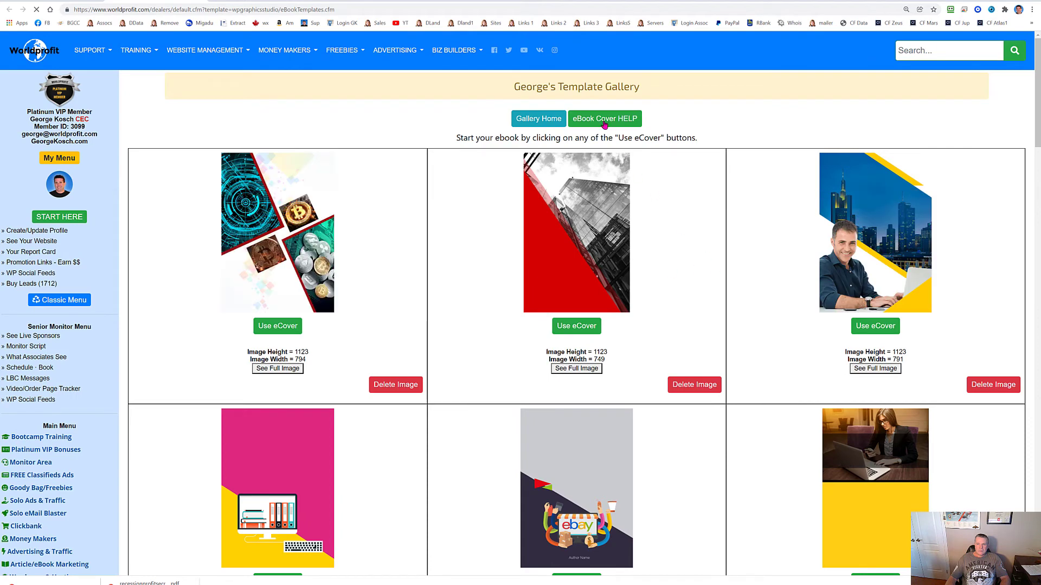
left_click(541, 119)
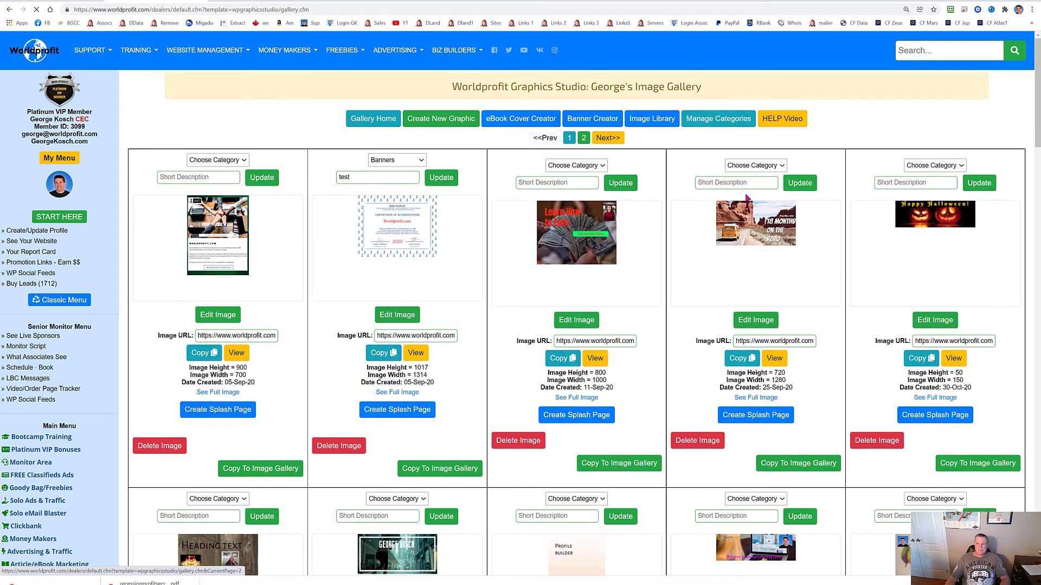
left_click(610, 139)
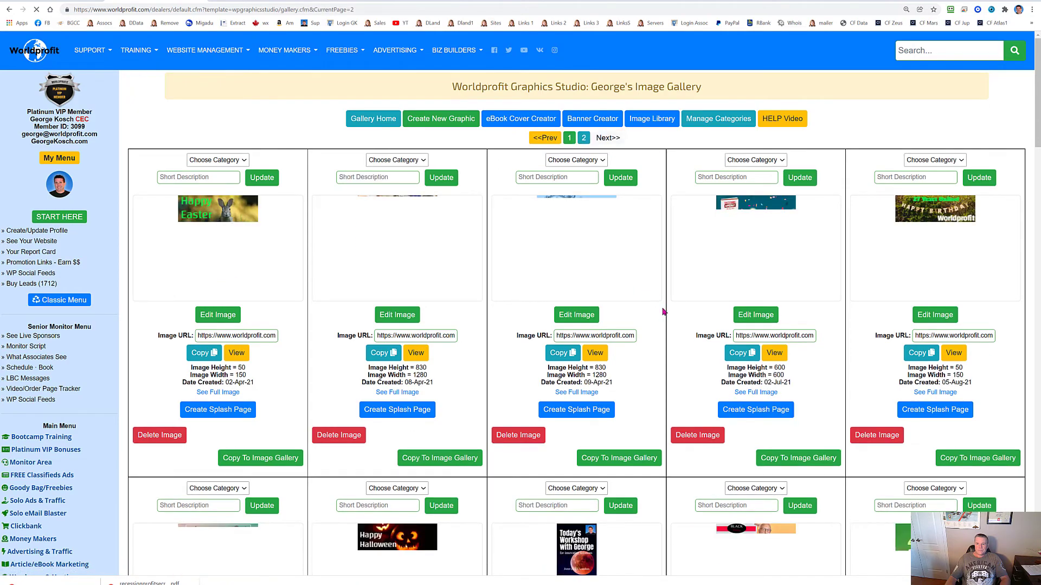
scroll(666, 317, "down", 5)
scroll(670, 330, "down", 8)
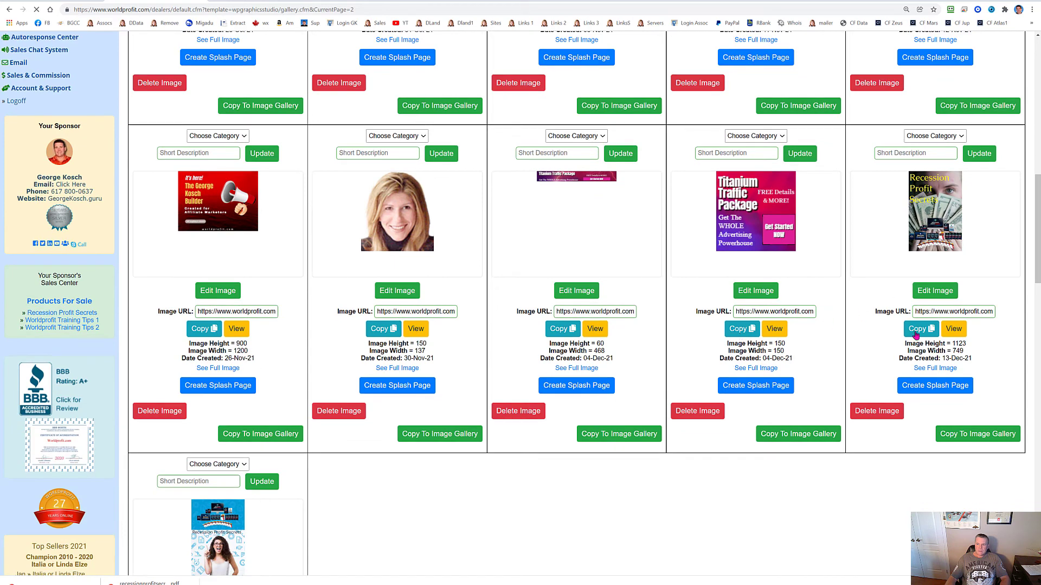
left_click(918, 331)
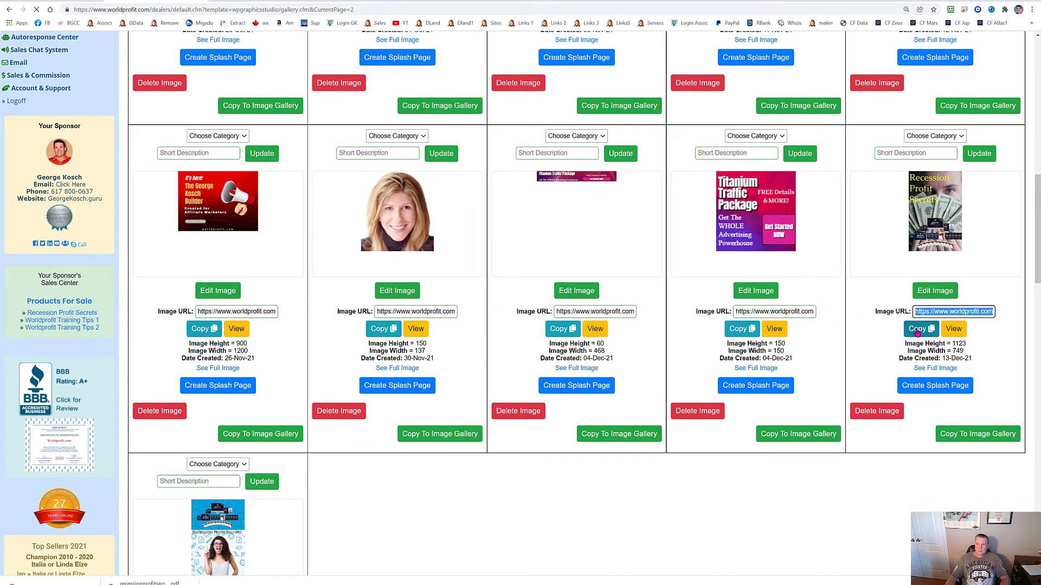
Insert the eBook cover into the table cell of the bonusebooks page, using the copied image URL as the source.
left_click(756, 2)
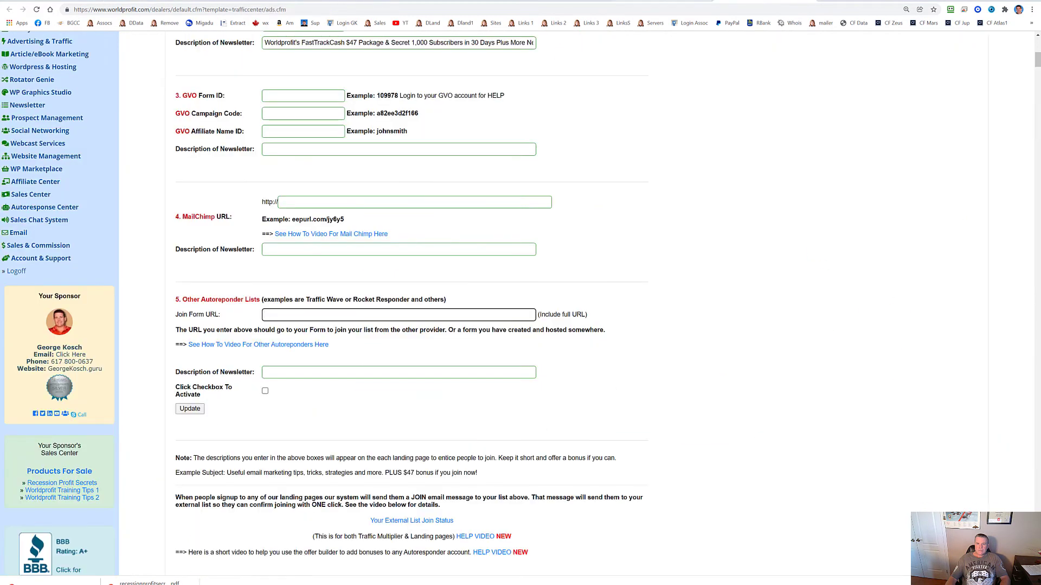
key("ctrl+shift+Tab")
key("ctrl+shift+Tab")
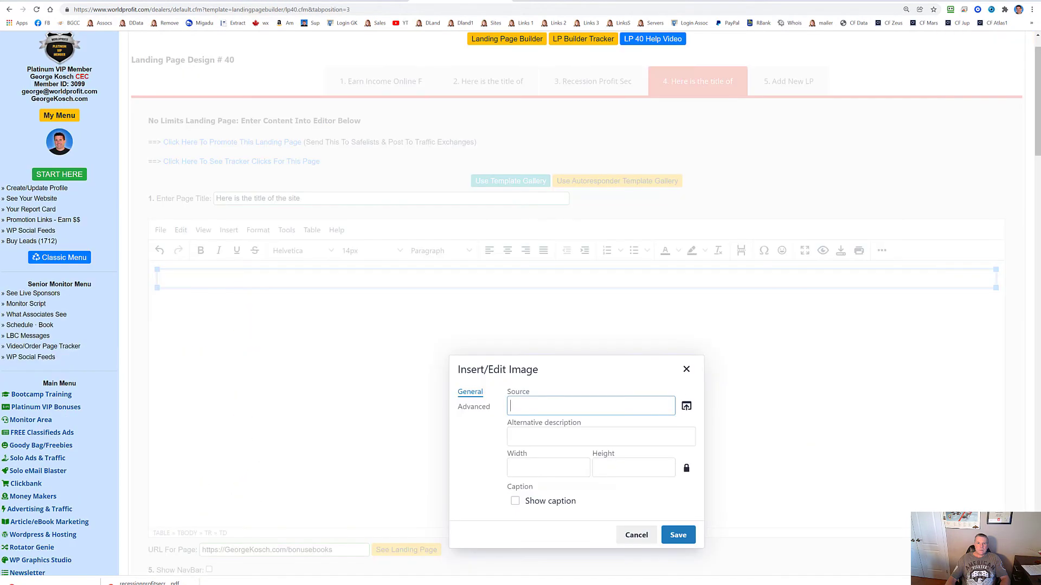
right_click(523, 406)
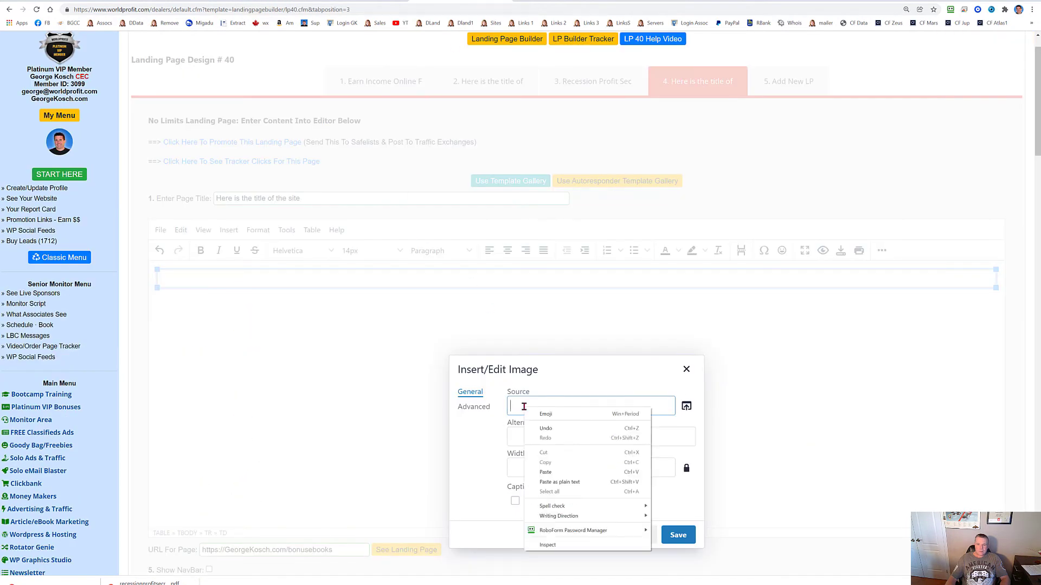
left_click(563, 467)
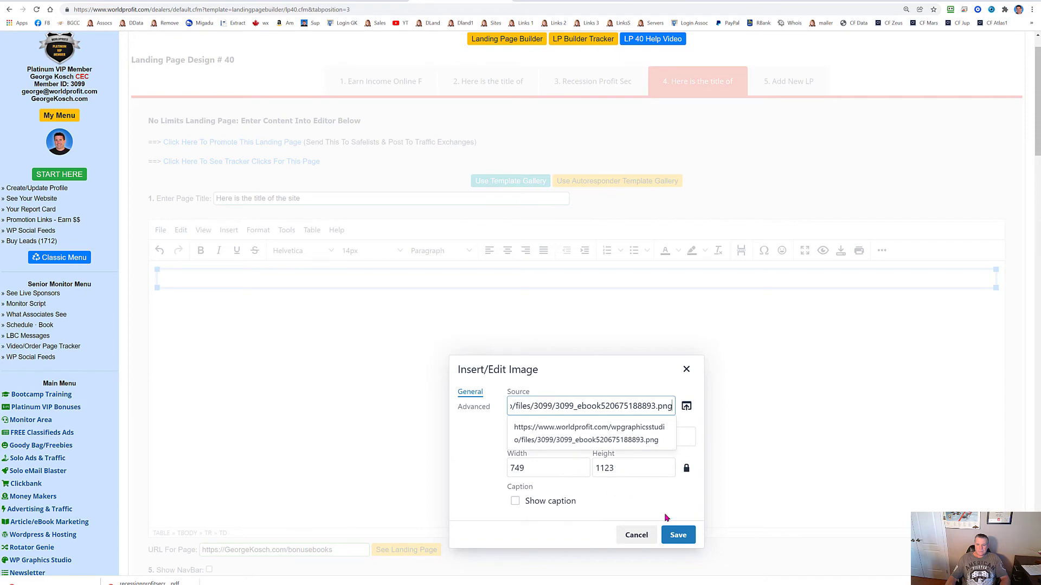
left_click(678, 535)
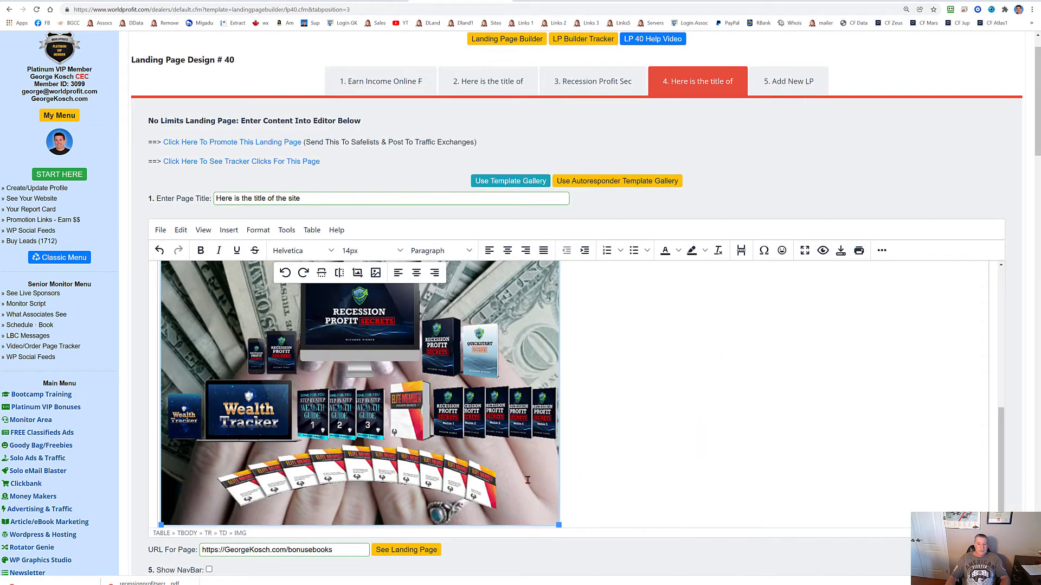
Shrink the cover image proportionally until the whole cover fits within the editor's visible area.
left_click_drag(559, 524, 408, 307)
left_click(459, 312)
scroll(461, 314, "up", 5)
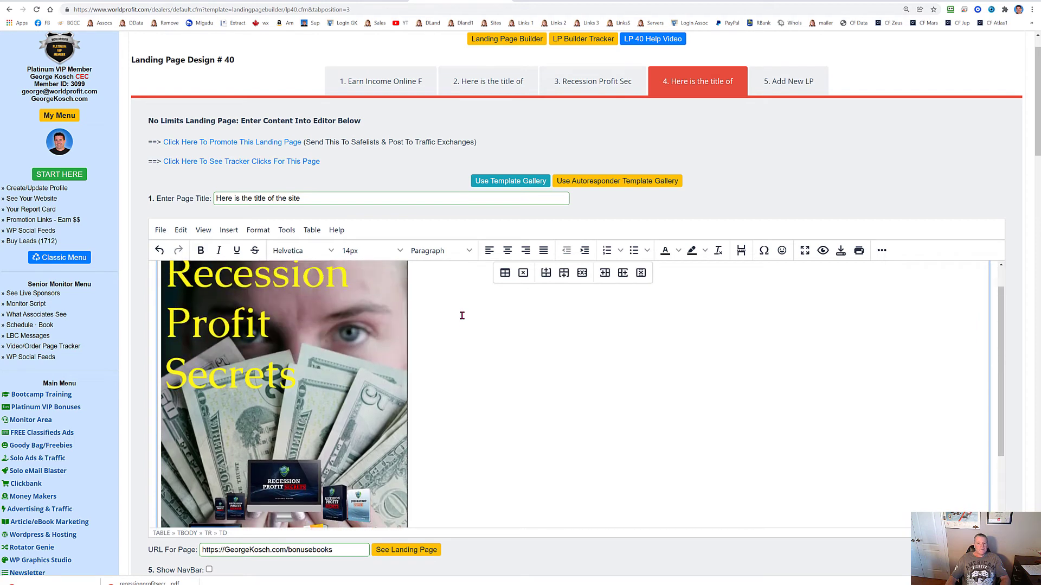
left_click(356, 387)
scroll(455, 418, "down", 2)
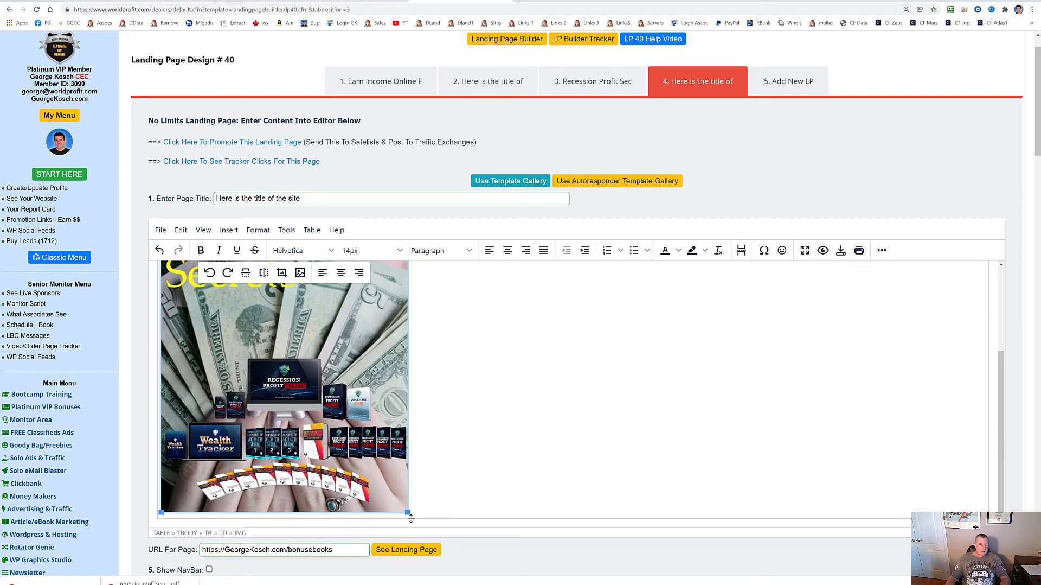
left_click_drag(408, 512, 309, 361)
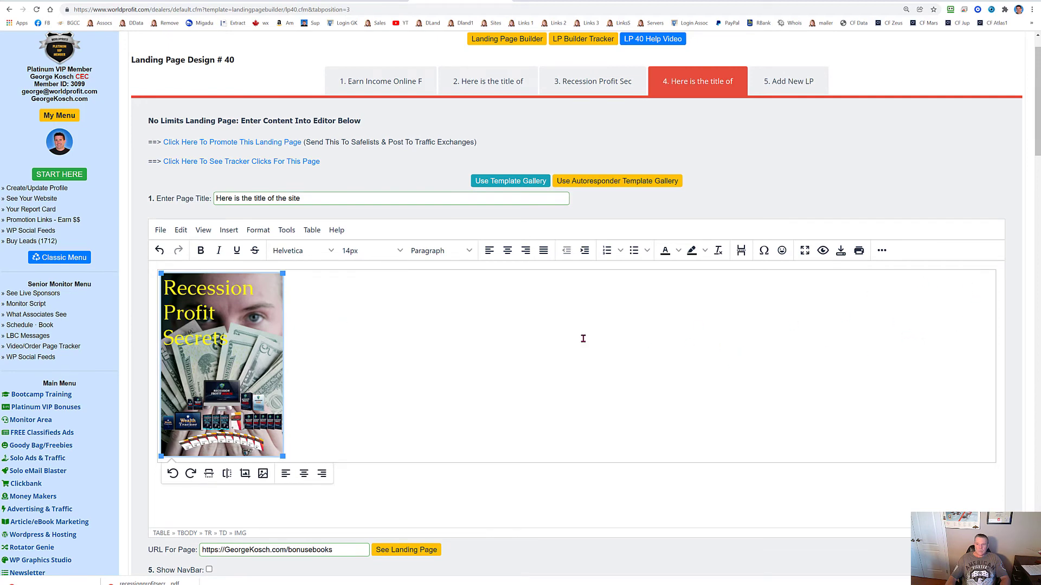
right_click(457, 322)
mouse_move(507, 355)
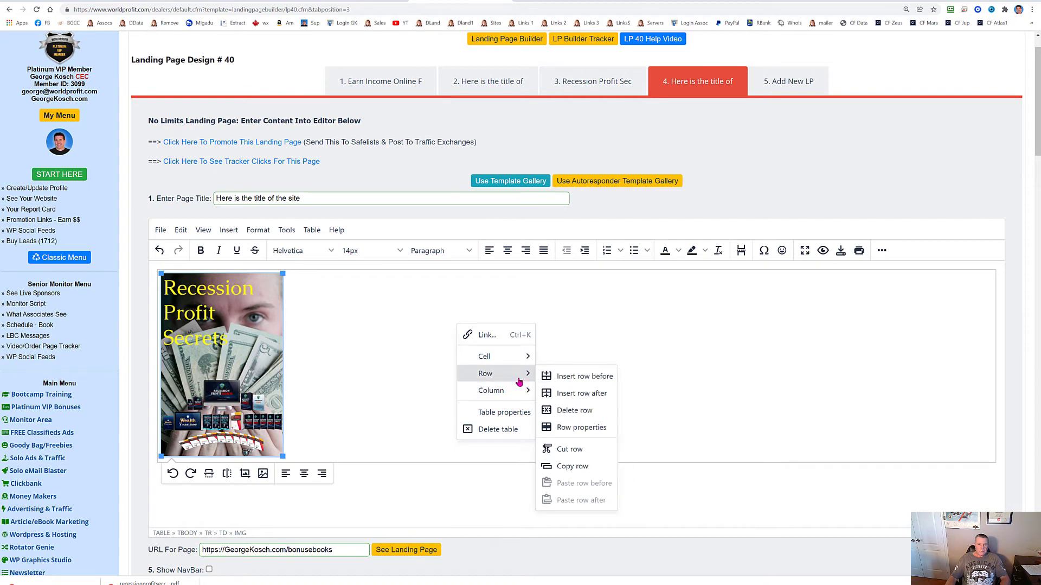
mouse_move(513, 396)
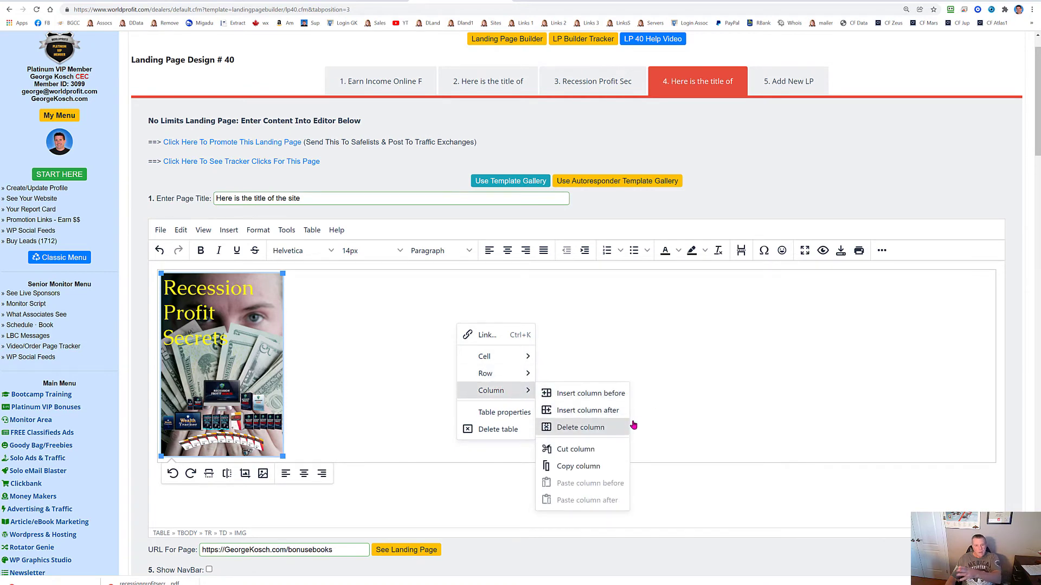
left_click(405, 481)
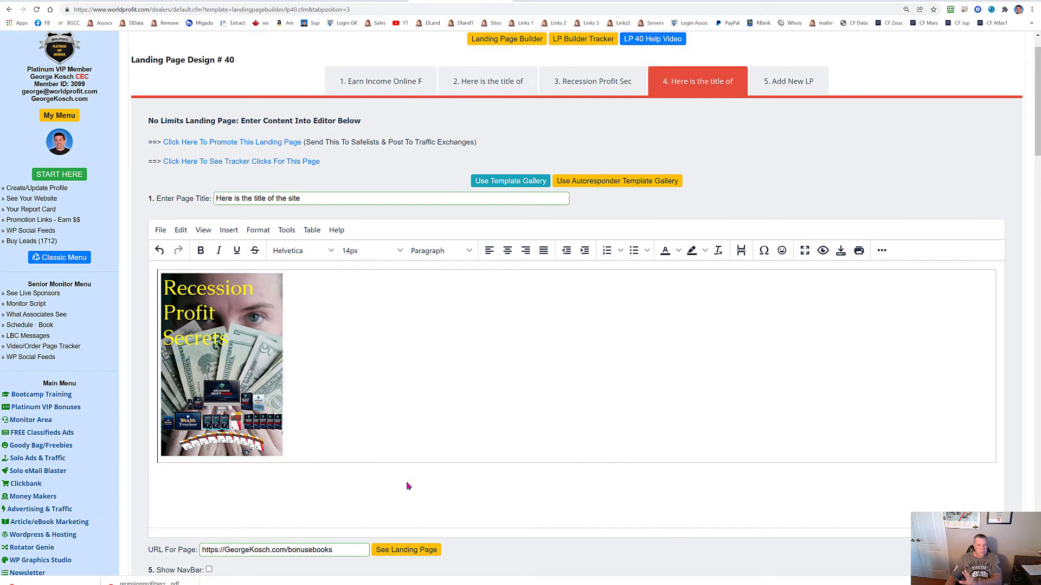
Set the table's alignment to Center and center the cover image inside its cell.
left_click(396, 332)
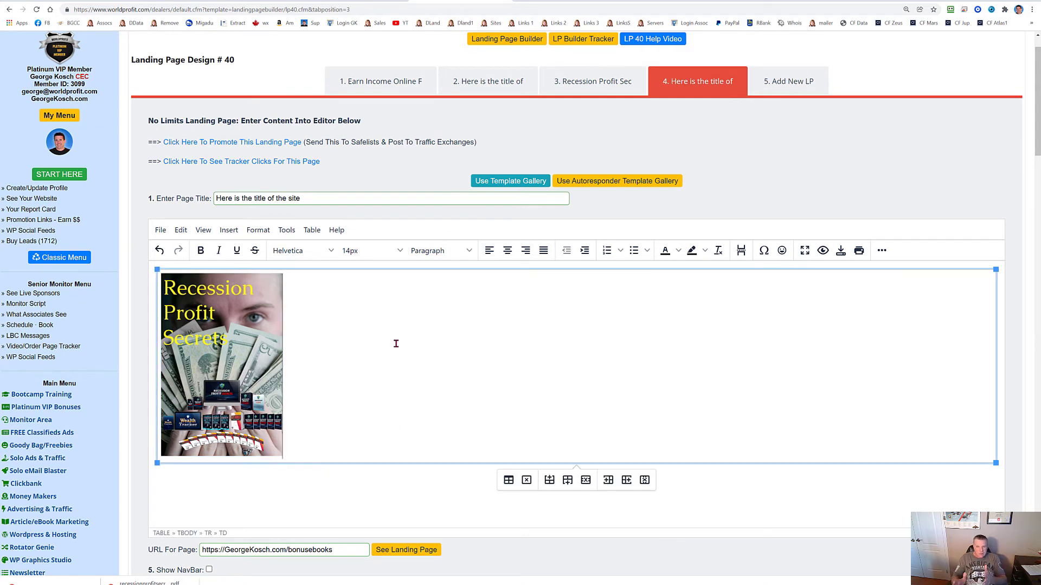
right_click(396, 304)
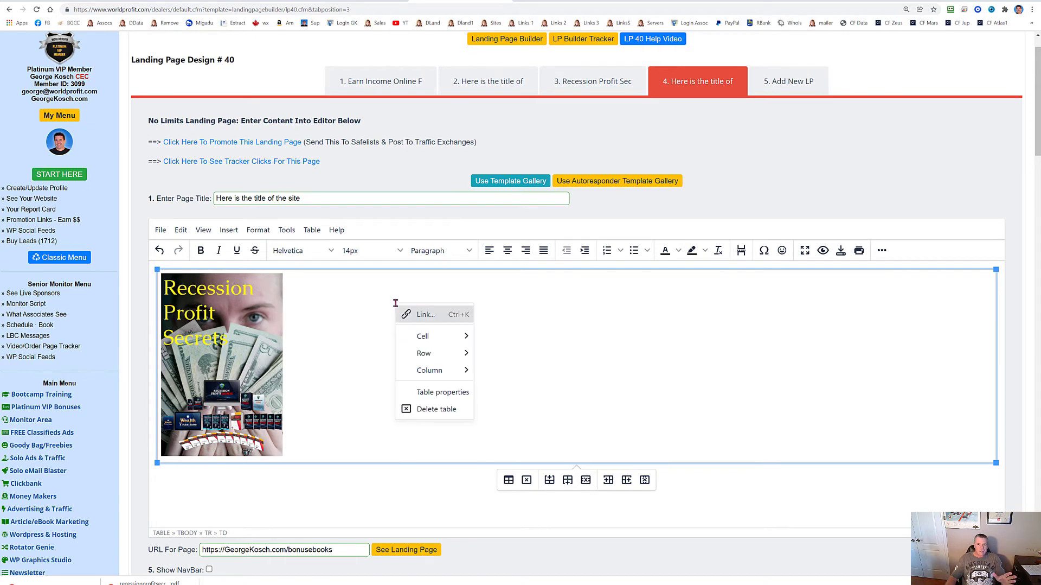
left_click(429, 392)
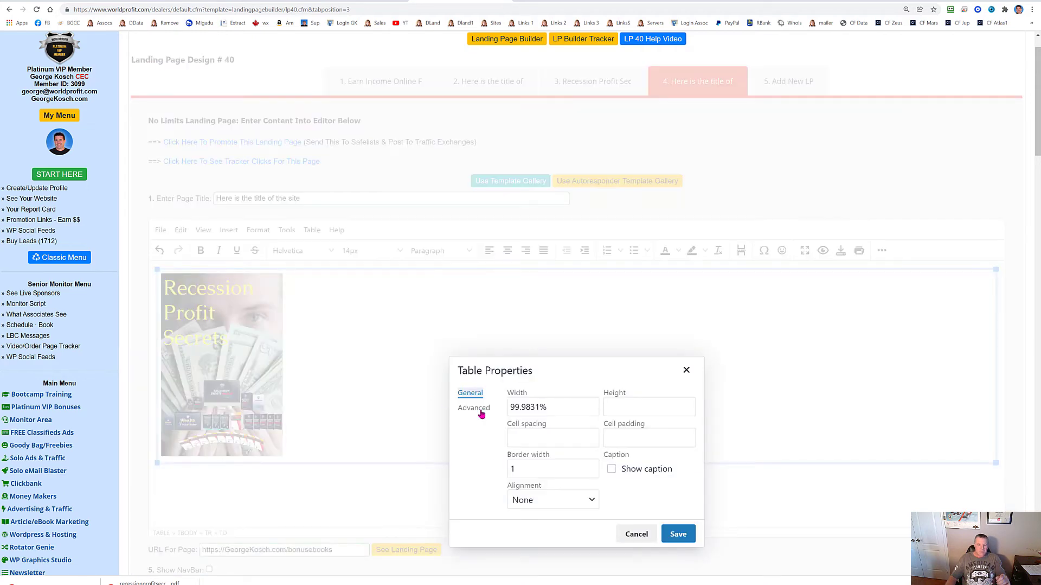
left_click(591, 500)
left_click(531, 554)
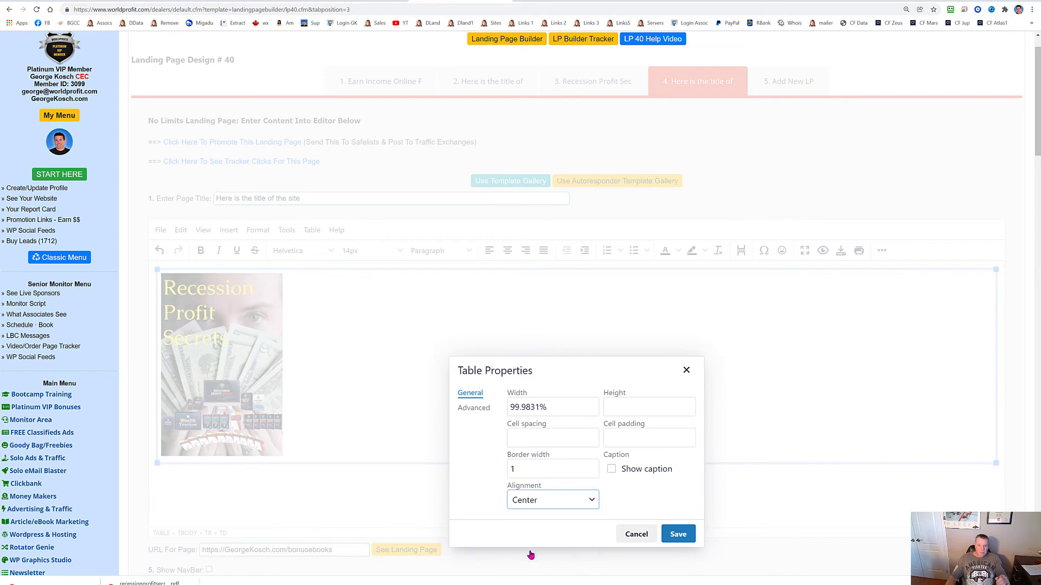
left_click(677, 534)
left_click(245, 372)
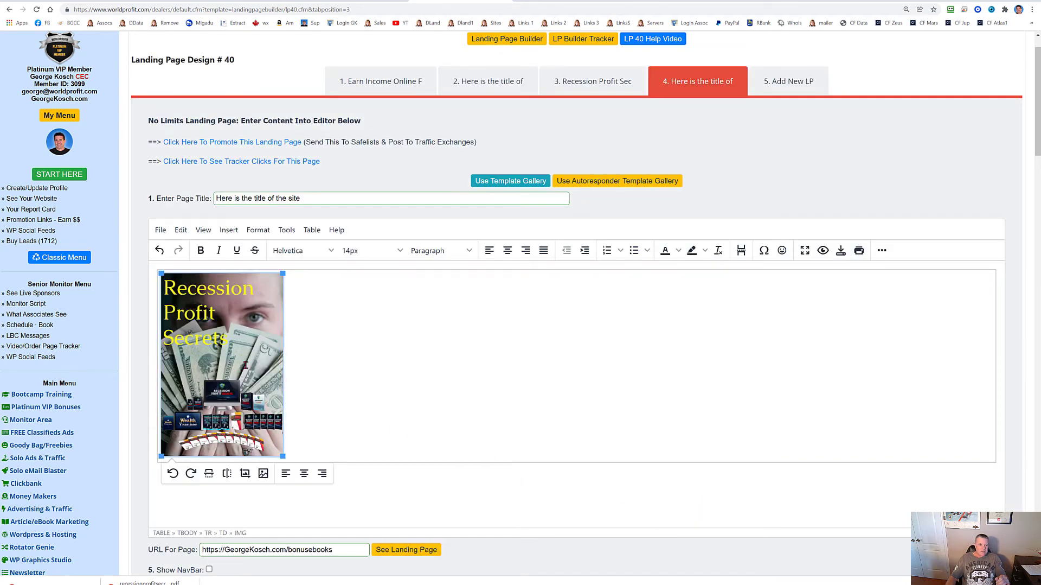
left_click(508, 250)
Add the line "Download Recession Profit Secrets Here" below the cover image in the table cell.
left_click(676, 340)
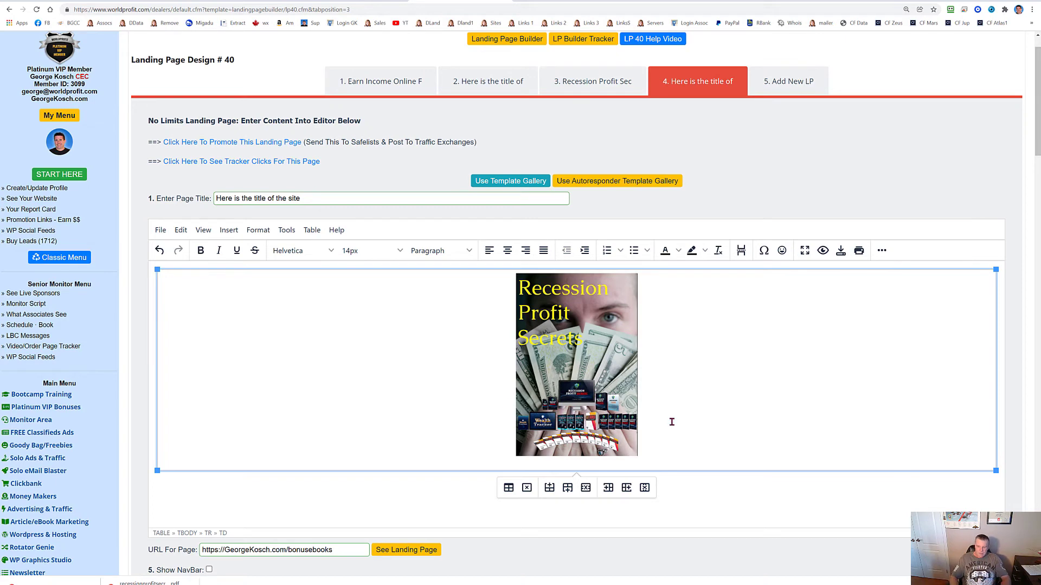
key("Return")
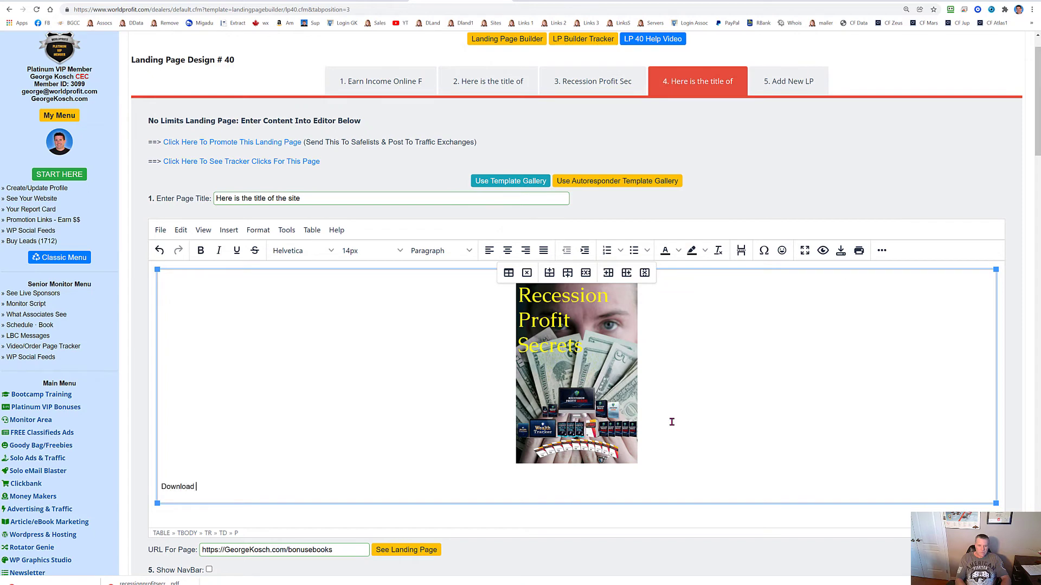
type("Download Re")
type("cession Profit Secrets Here")
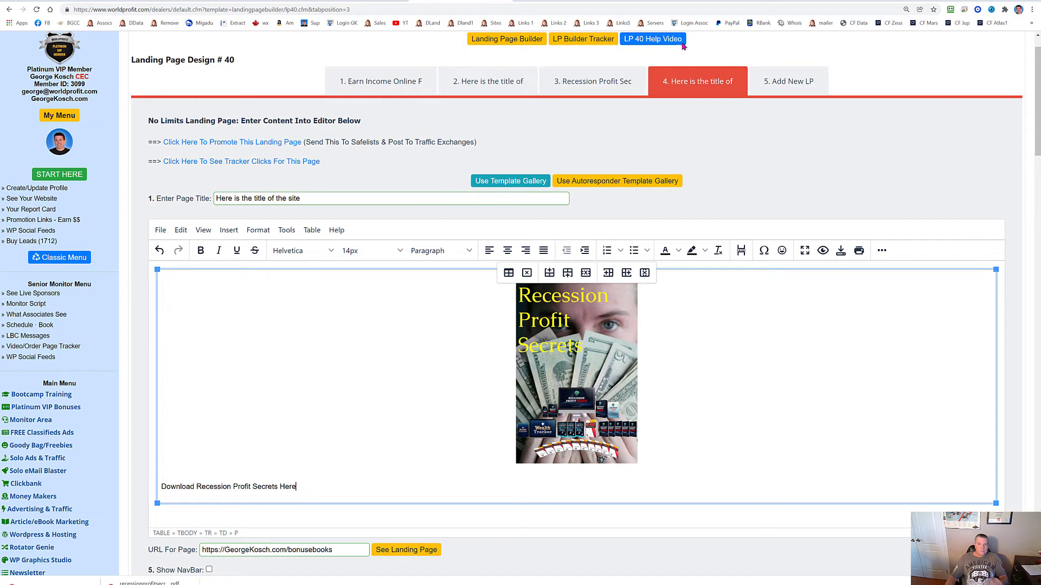
Copy the link of the "eBook - Recession Profit Secrets" PDF from the hosted files list.
left_click(664, 1)
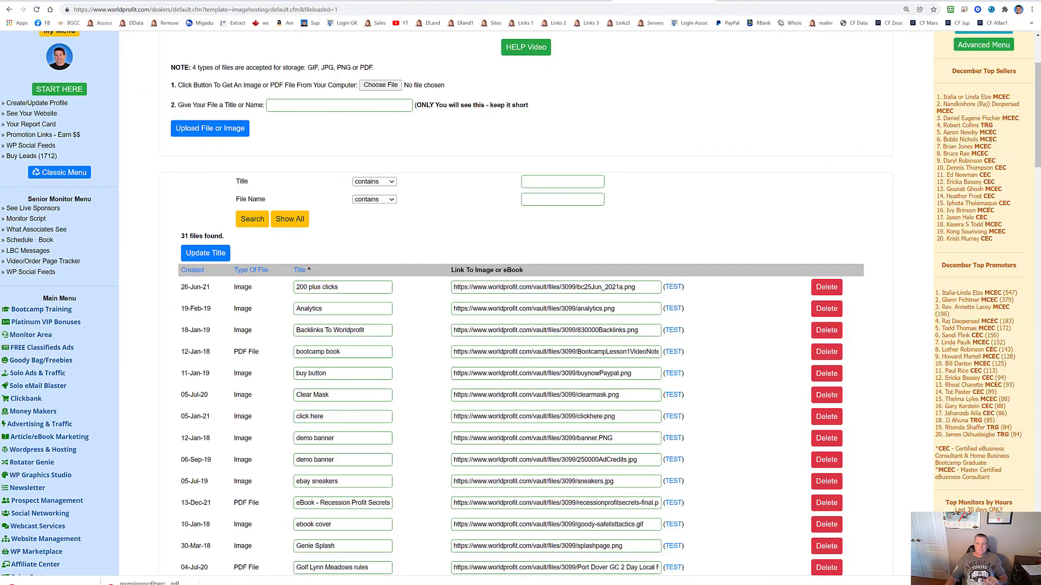
scroll(425, 330, "down", 2)
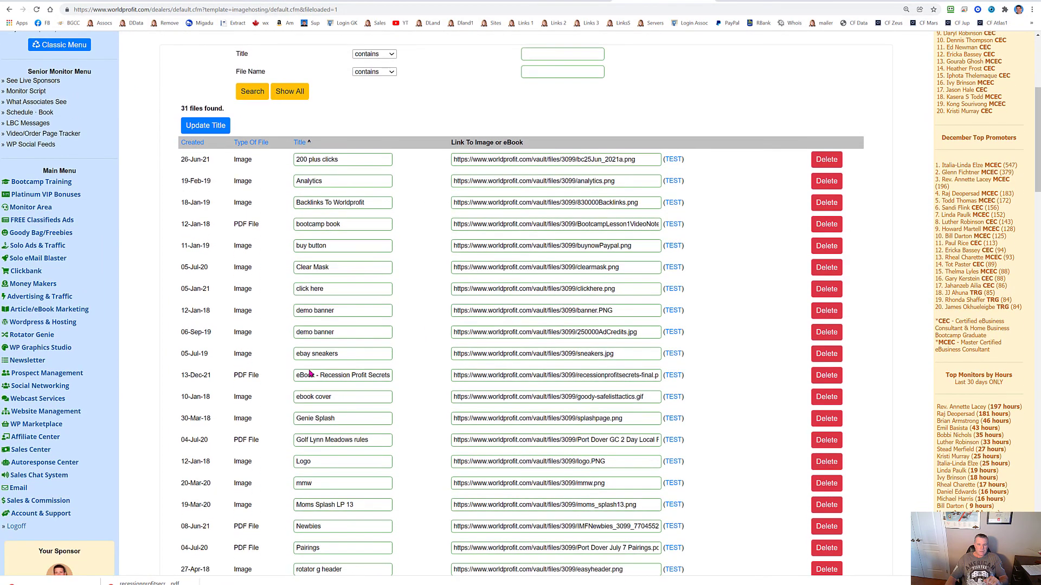
left_click(627, 378)
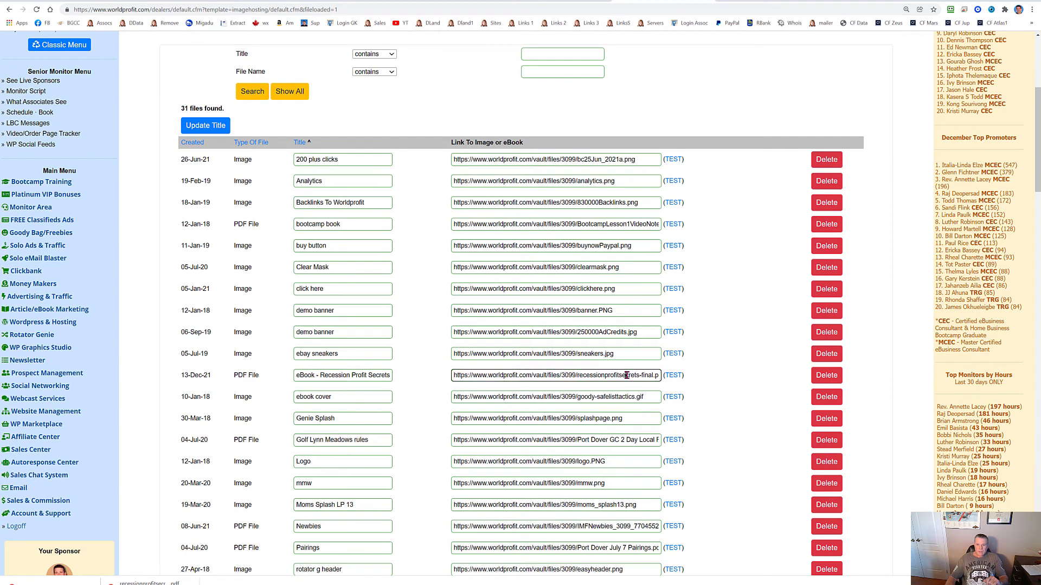
right_click(576, 373)
left_click(612, 408)
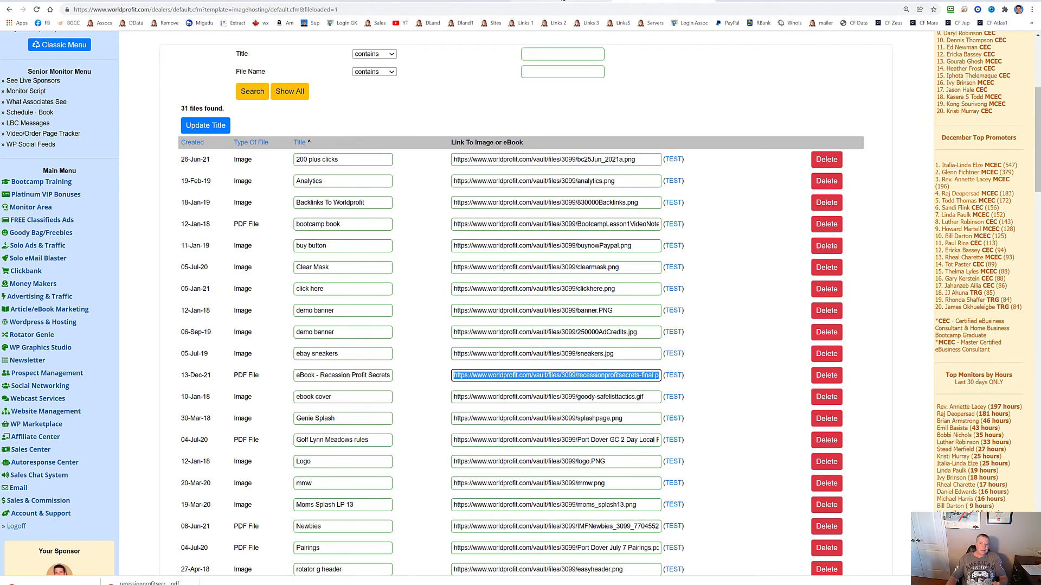
left_click(563, 1)
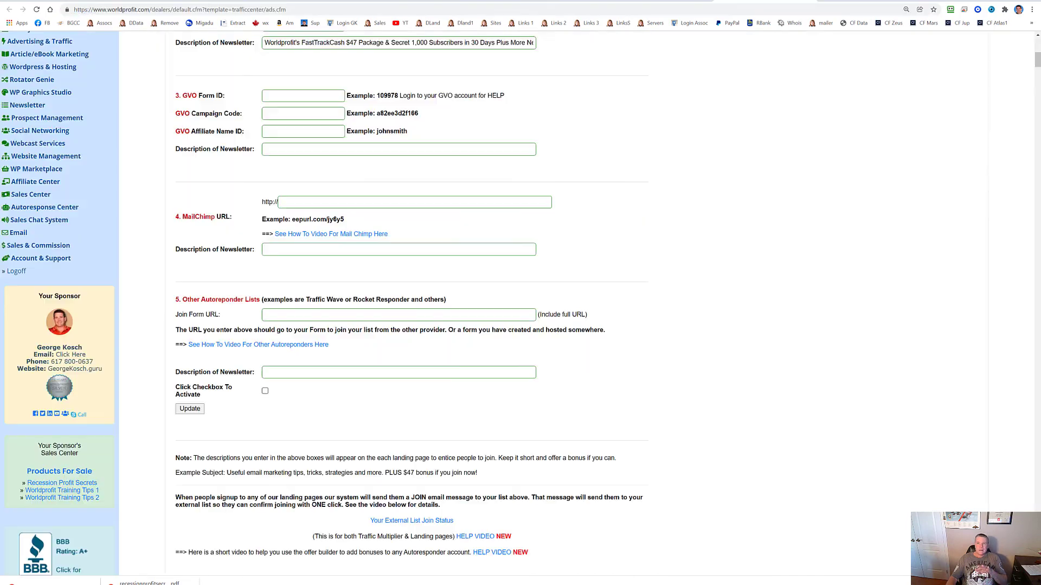
Link the "Download Recession Profit Secrets Here" line in the bonus page editor to the copied recessionprofitsecrets-final.pdf URL.
left_click(770, 1)
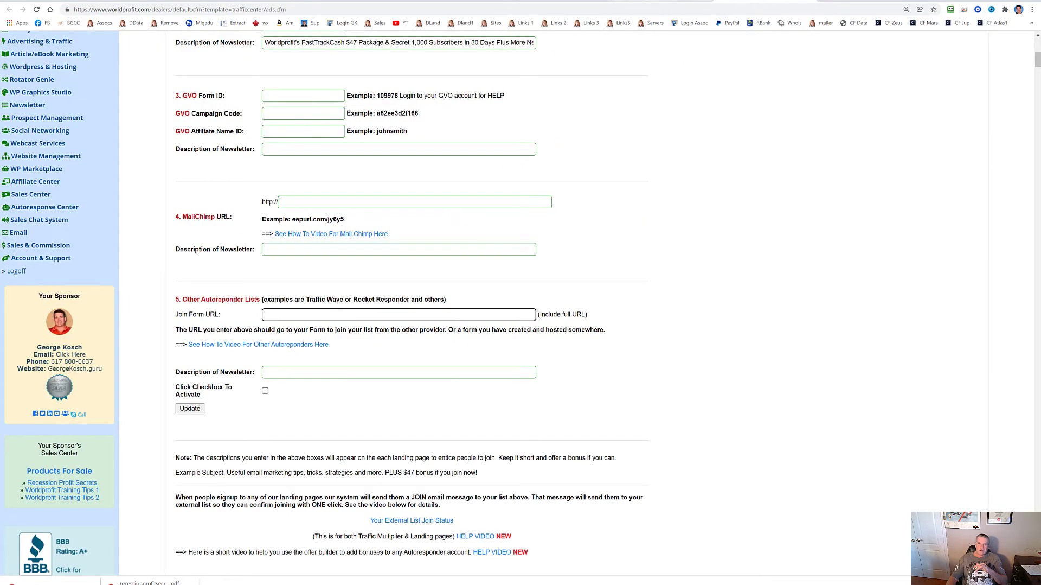
left_click(651, 1)
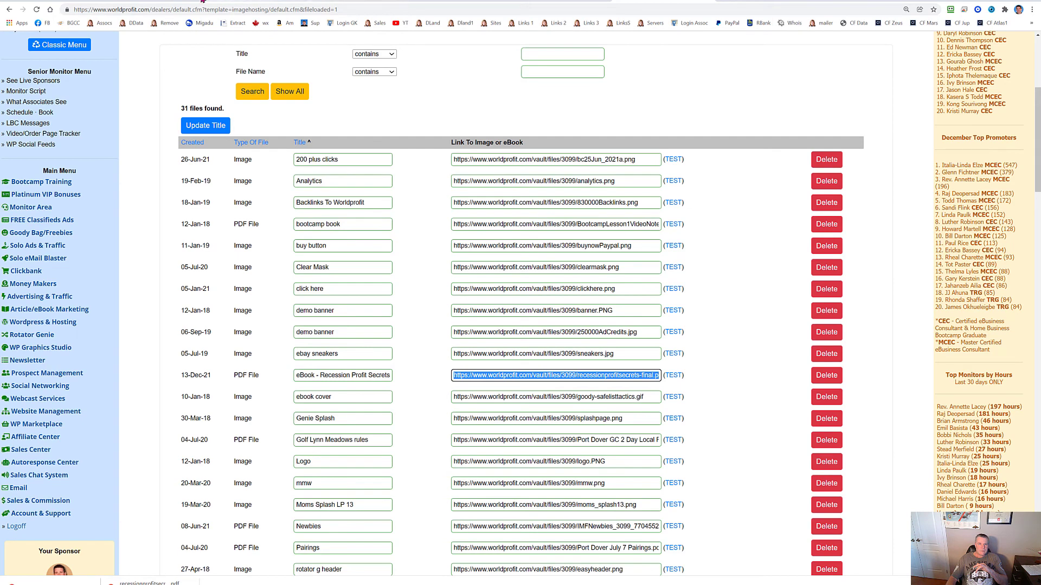
left_click(198, 2)
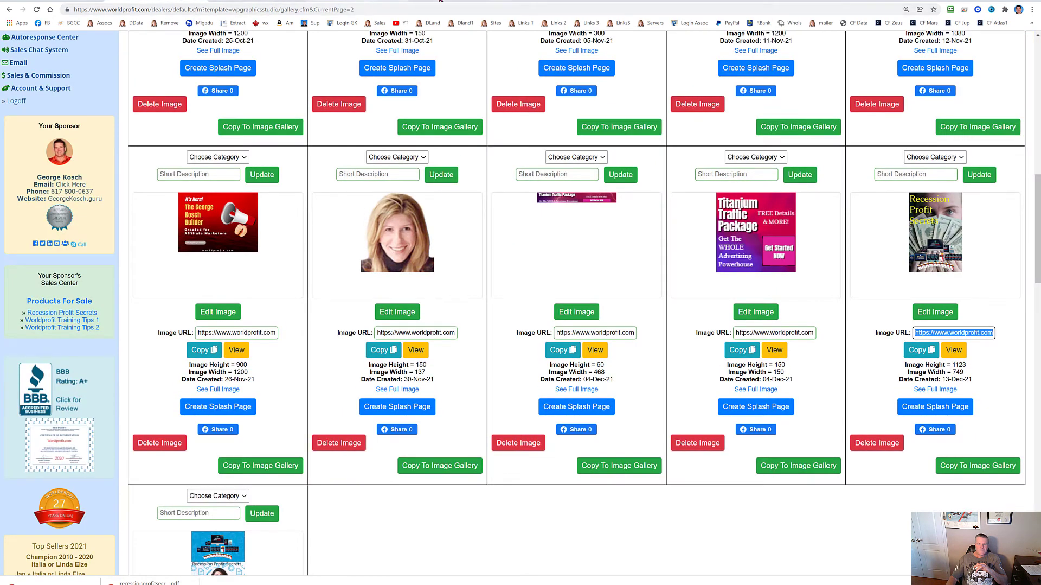
left_click(459, 1)
left_click(383, 475)
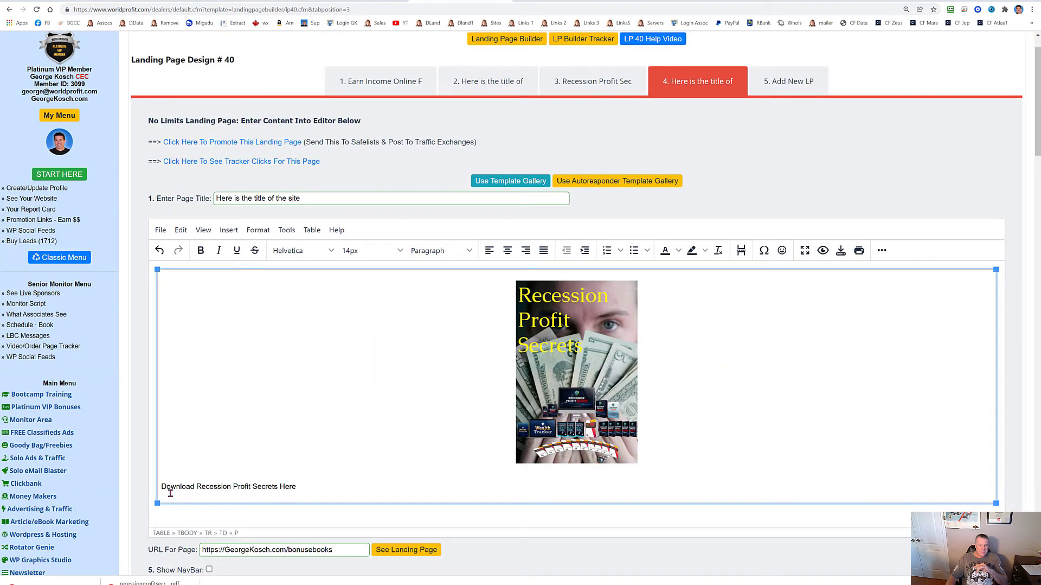
left_click_drag(162, 486, 295, 484)
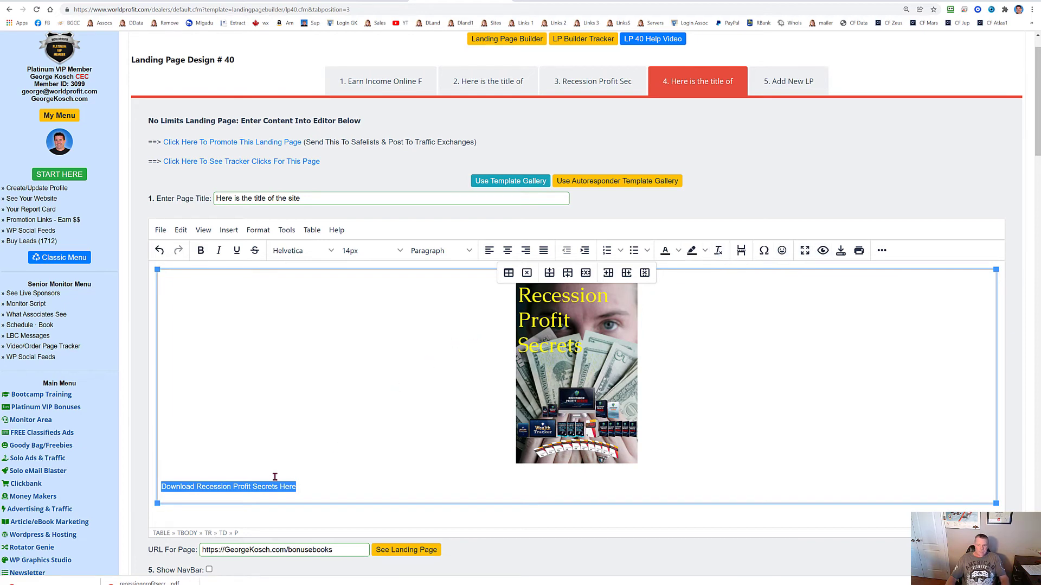
right_click(254, 485)
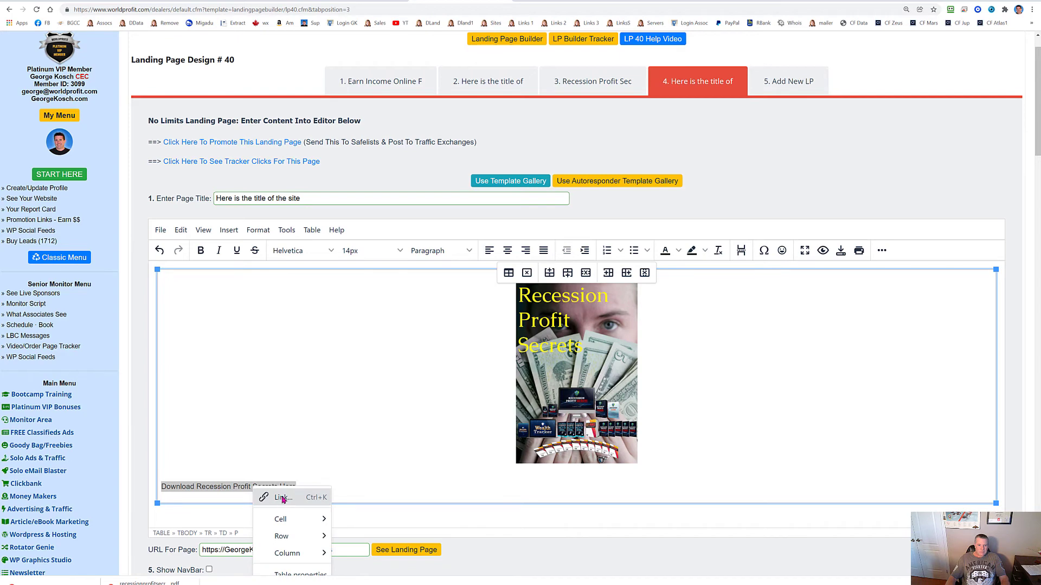
left_click(288, 490)
key("ctrl+v")
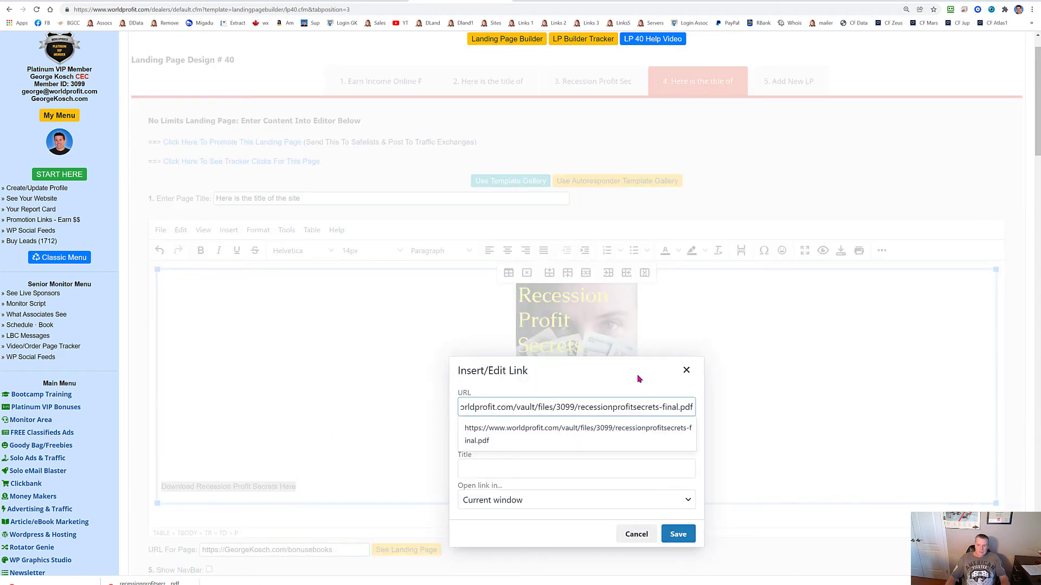
left_click(678, 533)
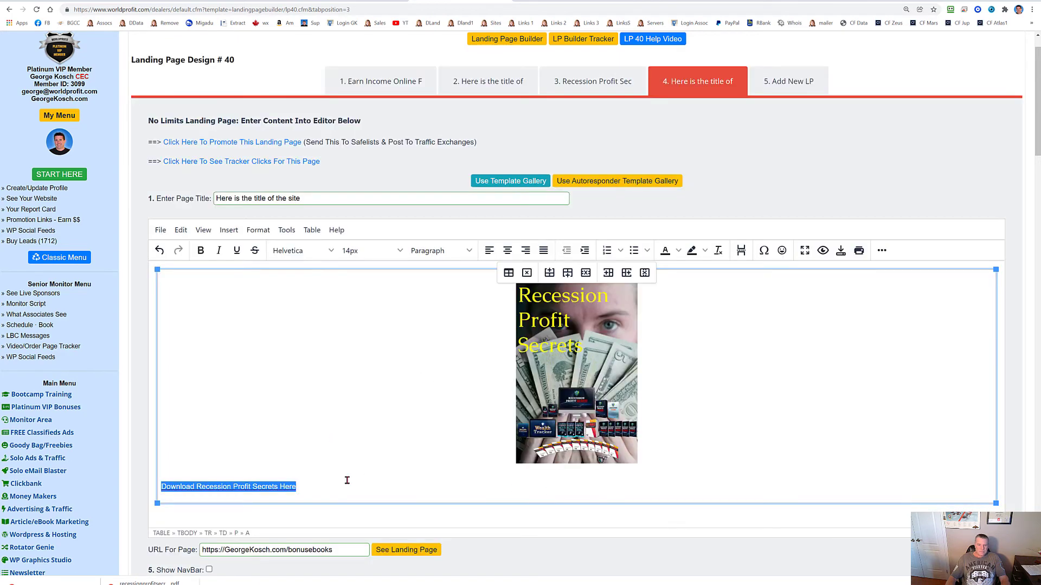
Center the linked download line below the cover image and save the bonus page.
left_click(507, 250)
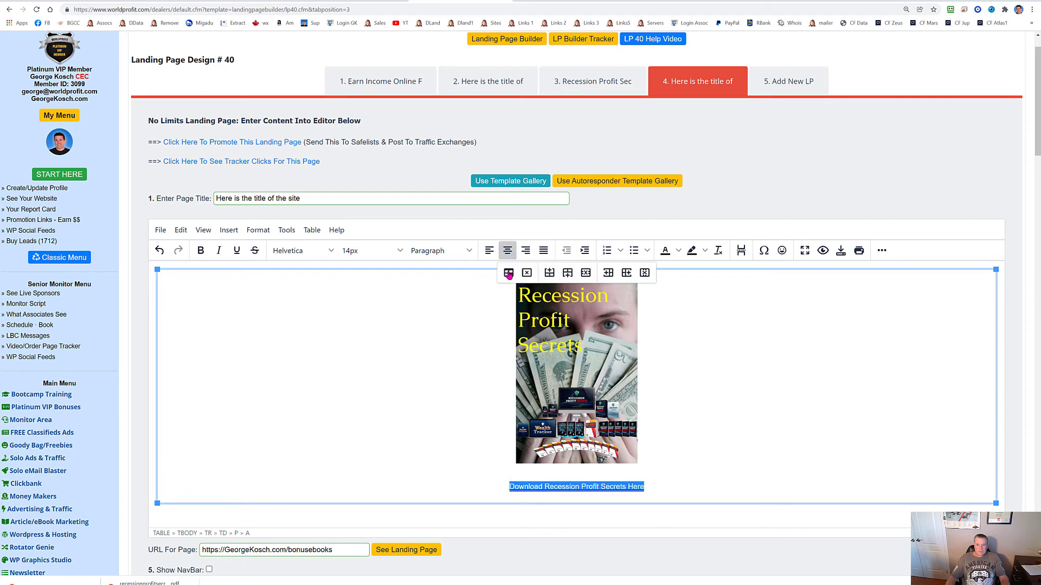
scroll(514, 551, "down", 2)
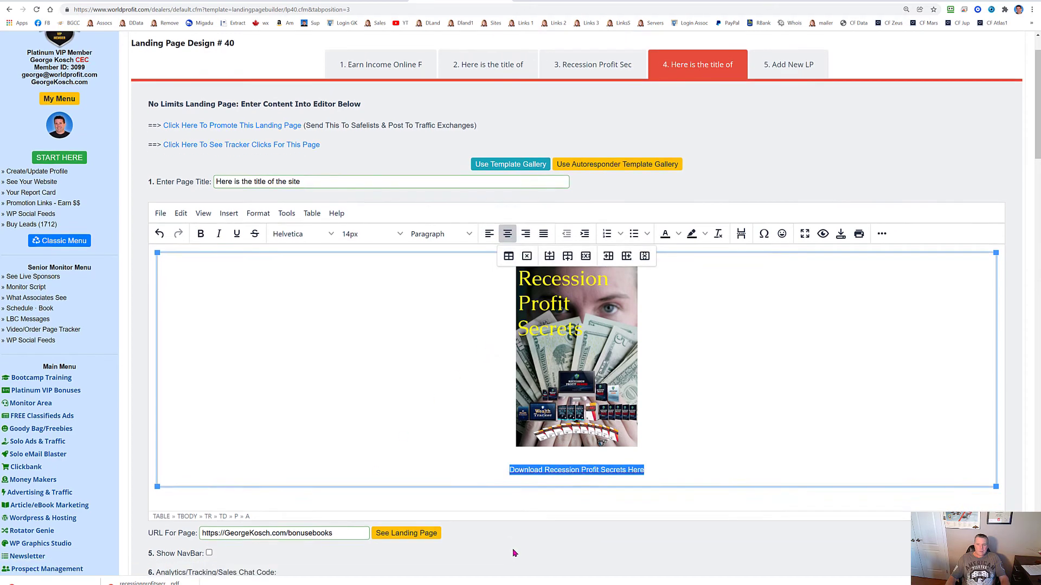
left_click(842, 166)
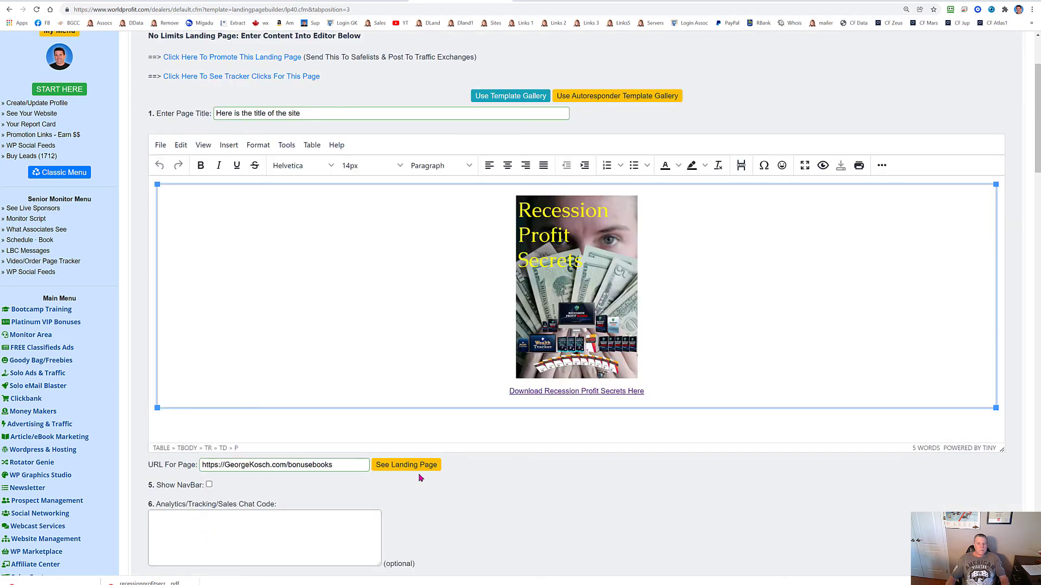
Open the live bonusebooks landing page and copy its web address.
left_click(415, 465)
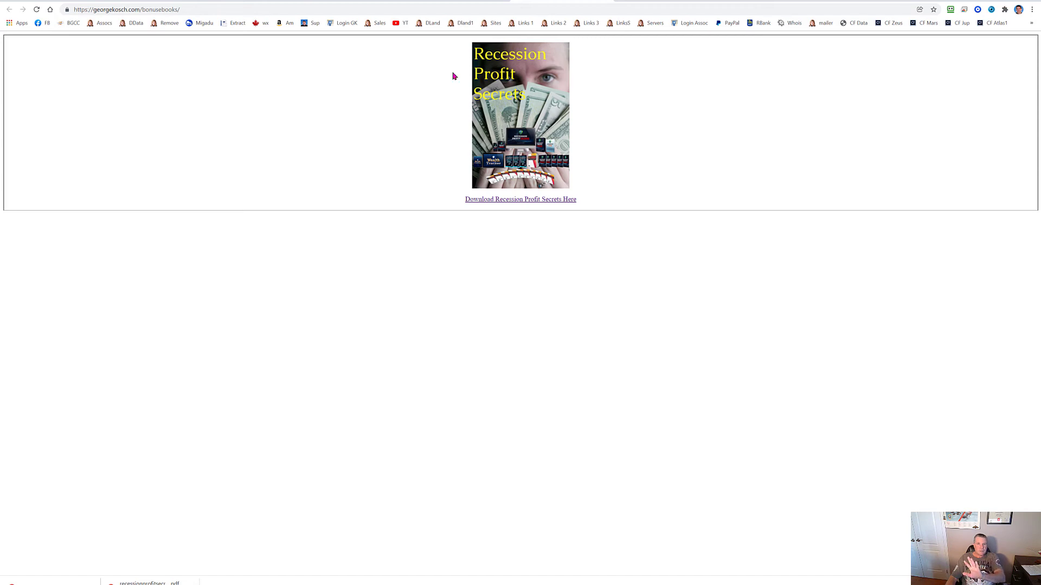
left_click(214, 10)
key("ctrl+c")
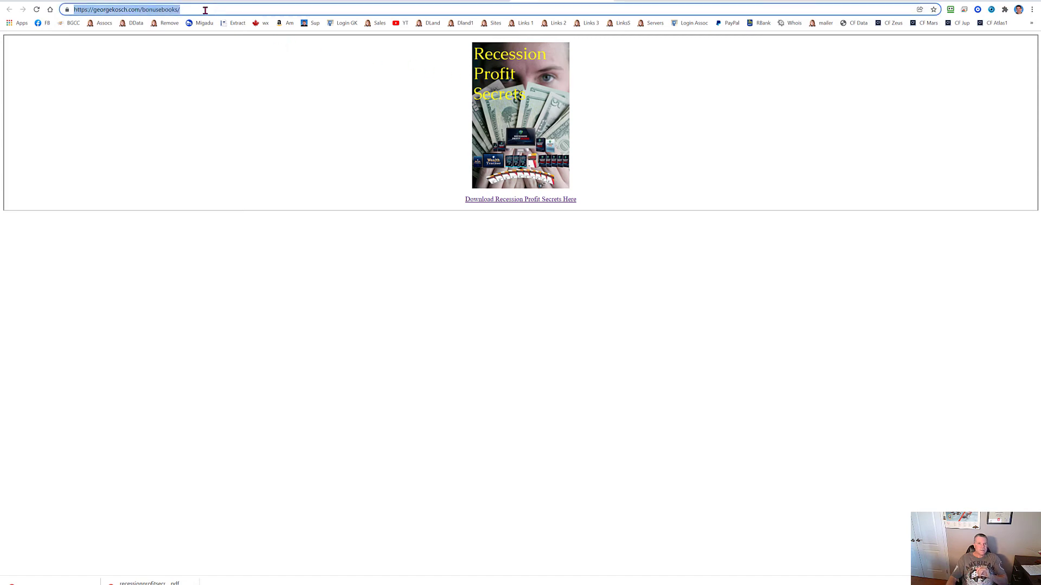
Enter the copied bonusebooks page address as the Join Form URL under Other Autoresponder Lists.
left_click(164, 0)
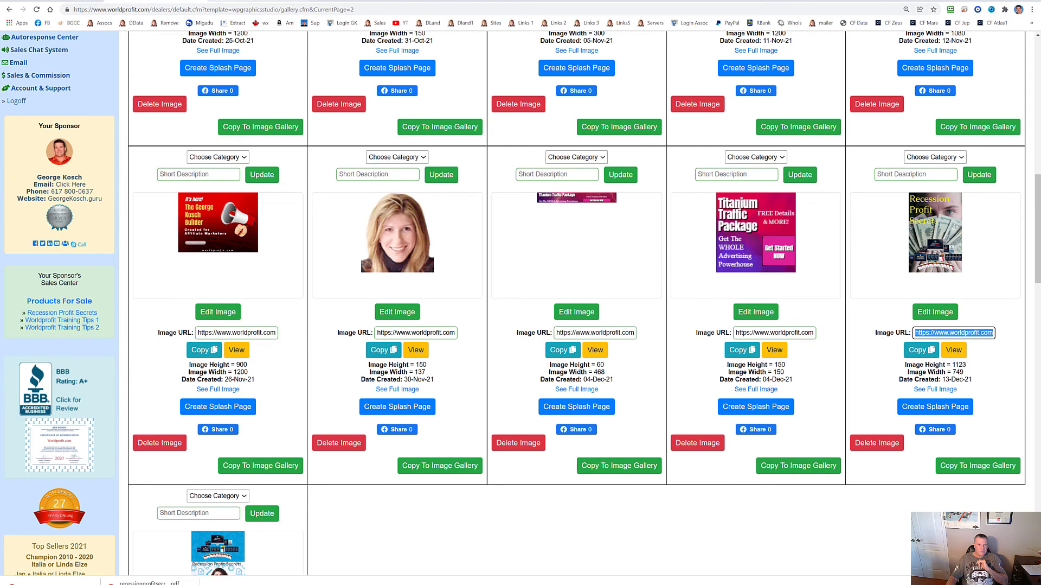
left_click(74, 1)
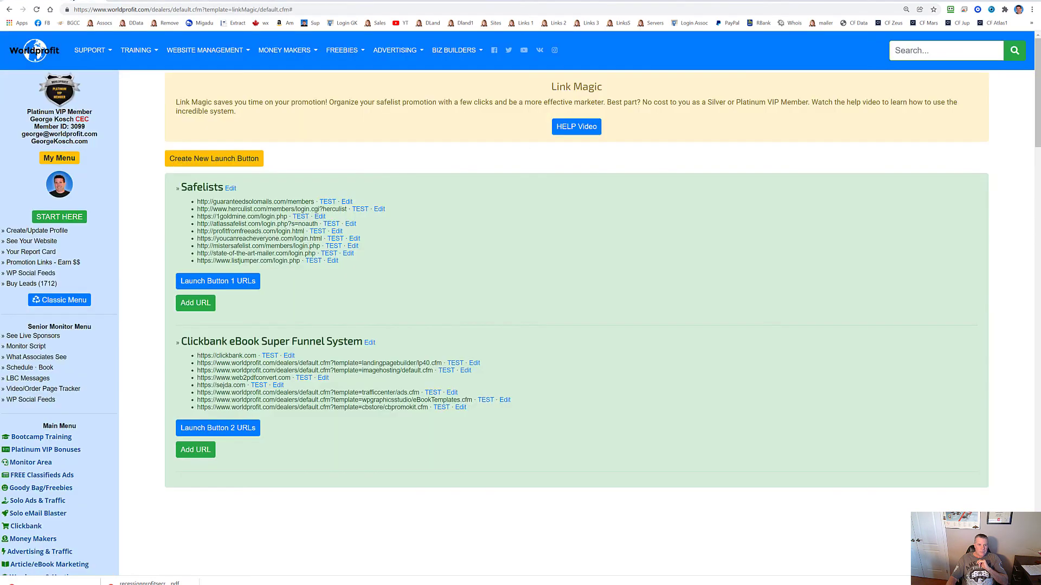
left_click(512, 0)
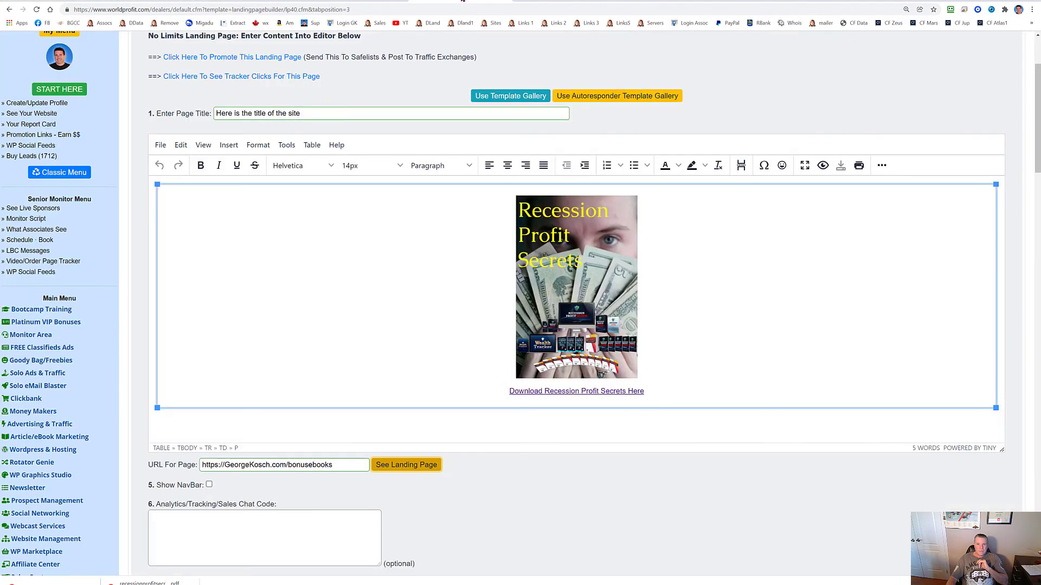
left_click(553, 2)
left_click(641, 1)
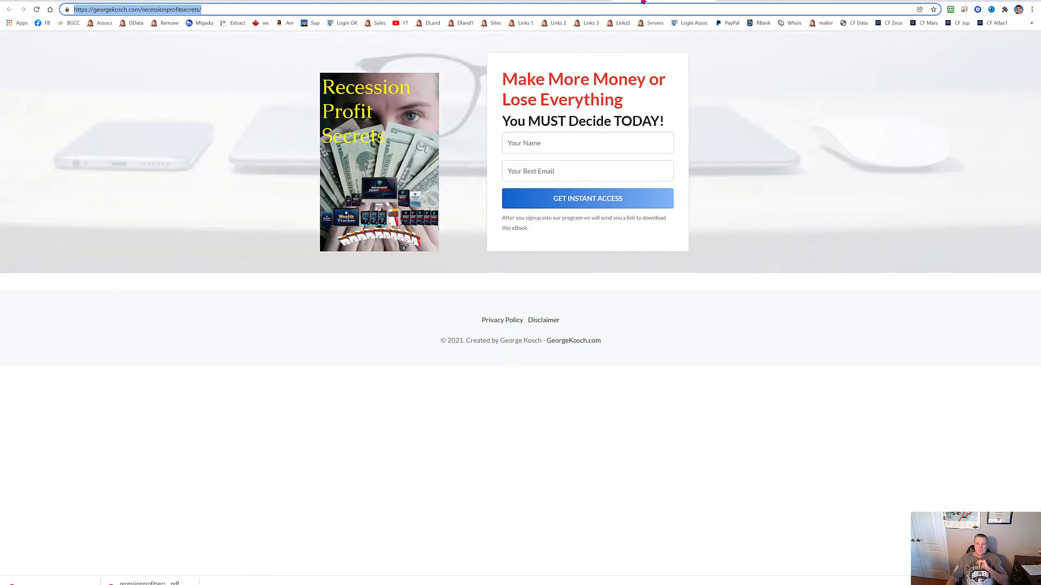
left_click(757, 2)
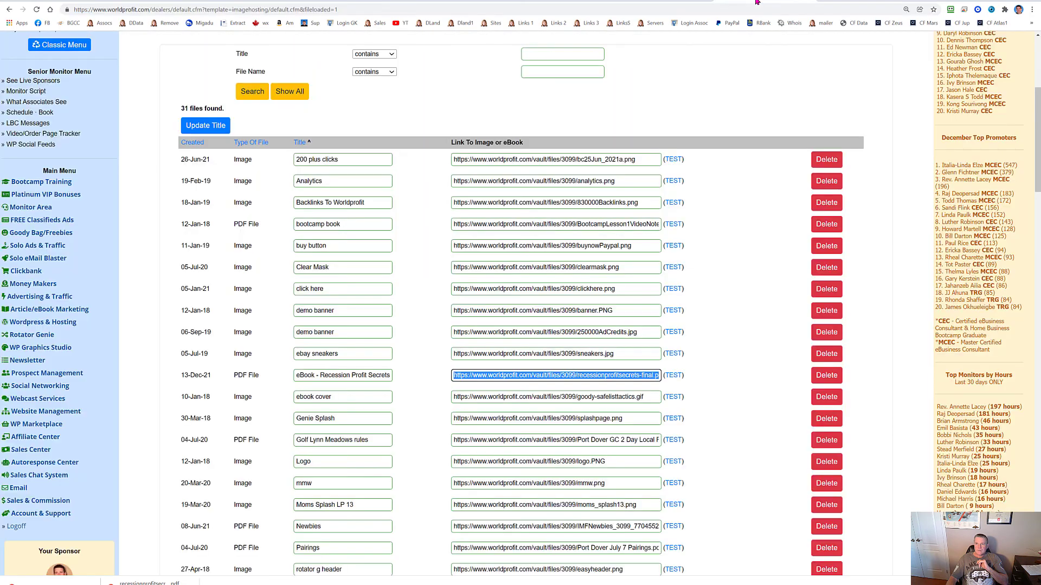
left_click(868, 2)
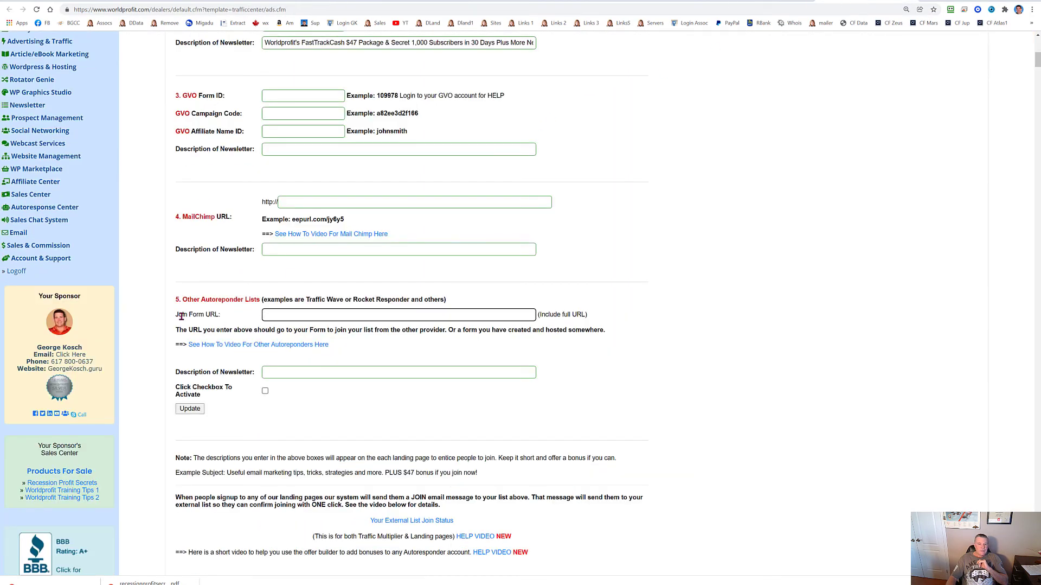
right_click(271, 314)
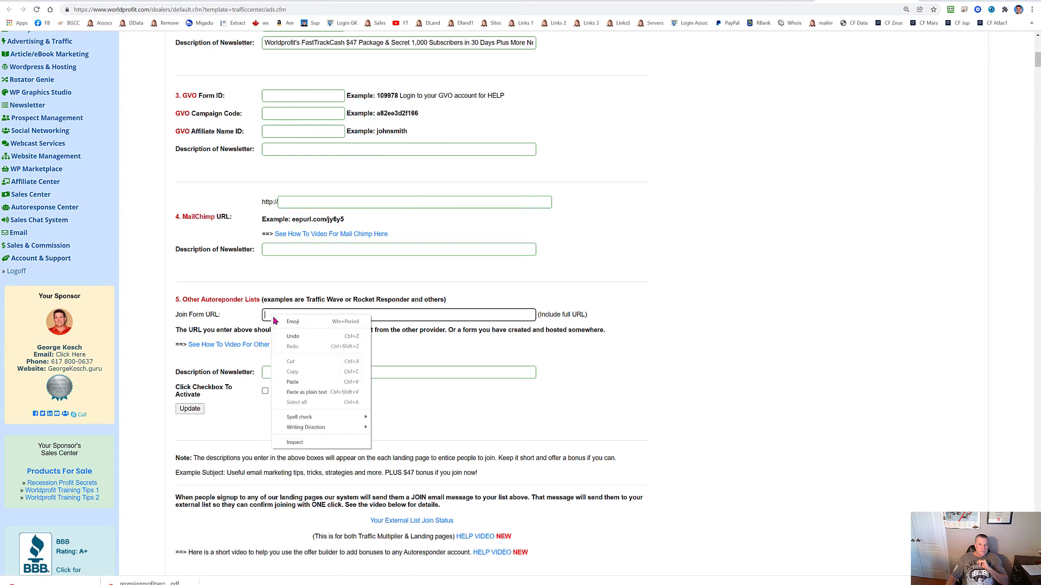
left_click(308, 381)
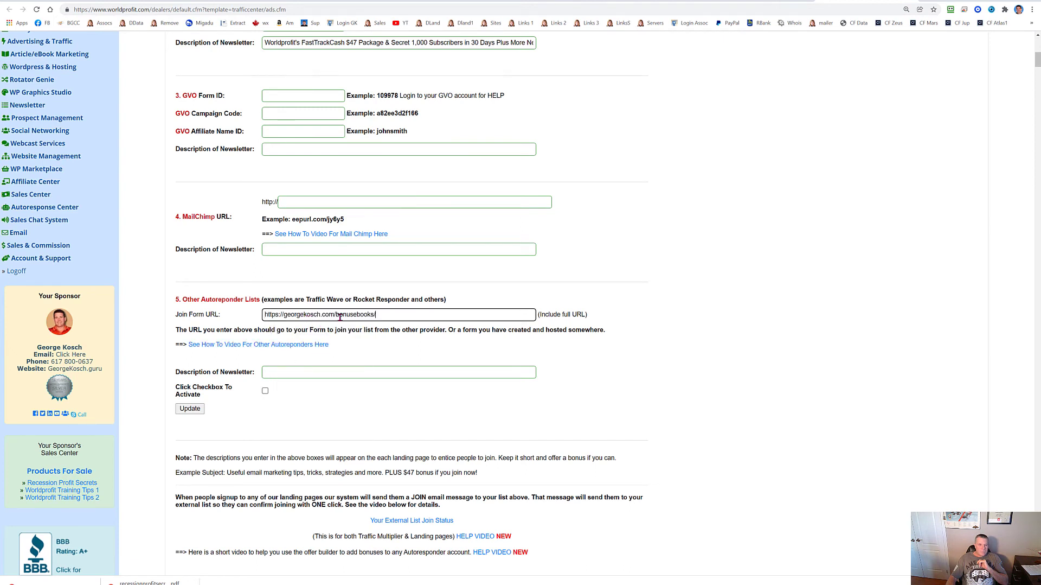
Describe the newsletter as "Incredible eBooks Library: Your ebook is here for download", activate this autoresponder list entry and update the settings.
left_click(322, 372)
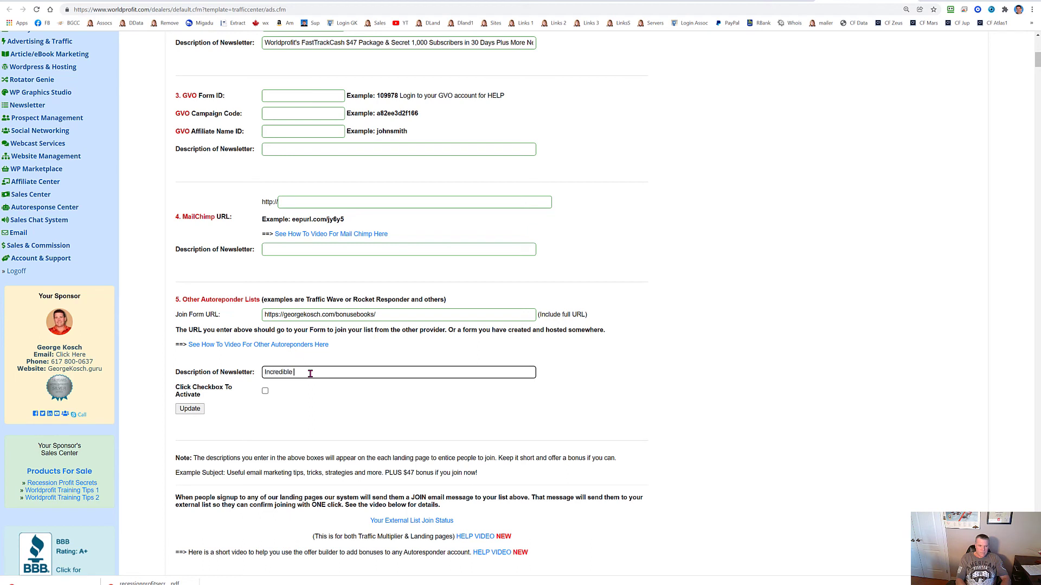
type("Books Library: Your ebook is here for ")
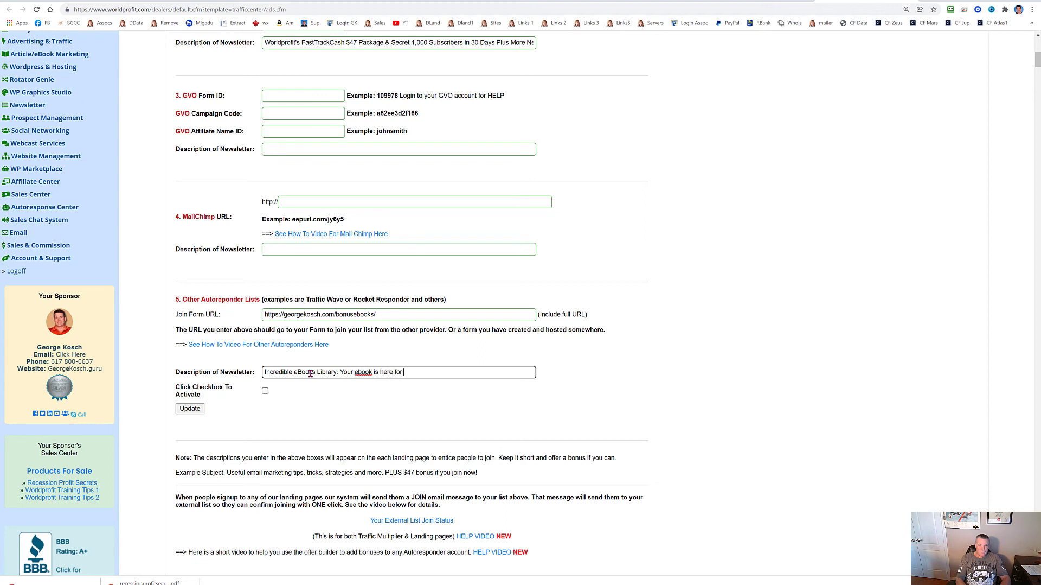
type("download")
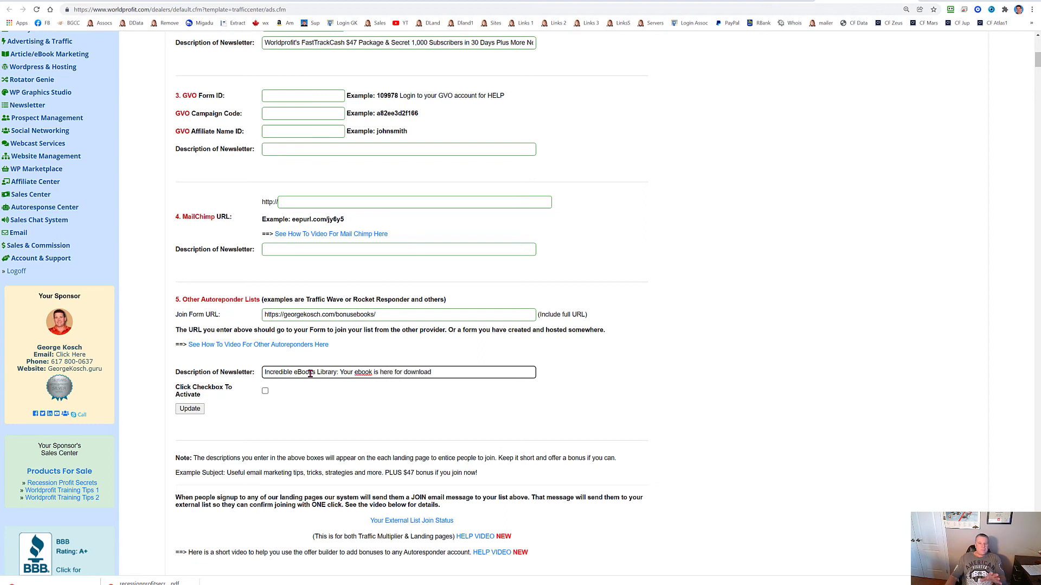
left_click(266, 391)
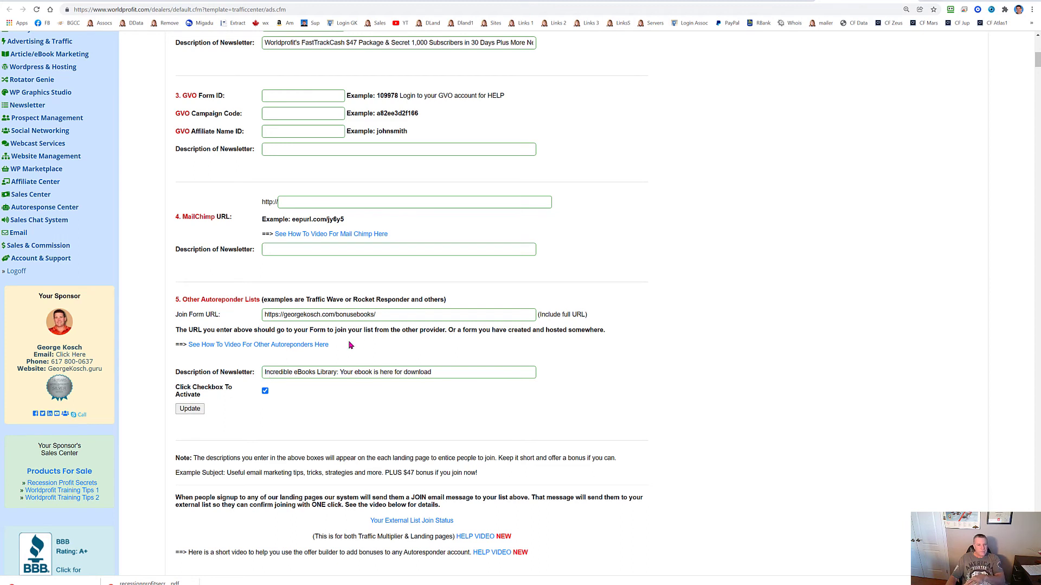
left_click_drag(263, 312, 411, 308)
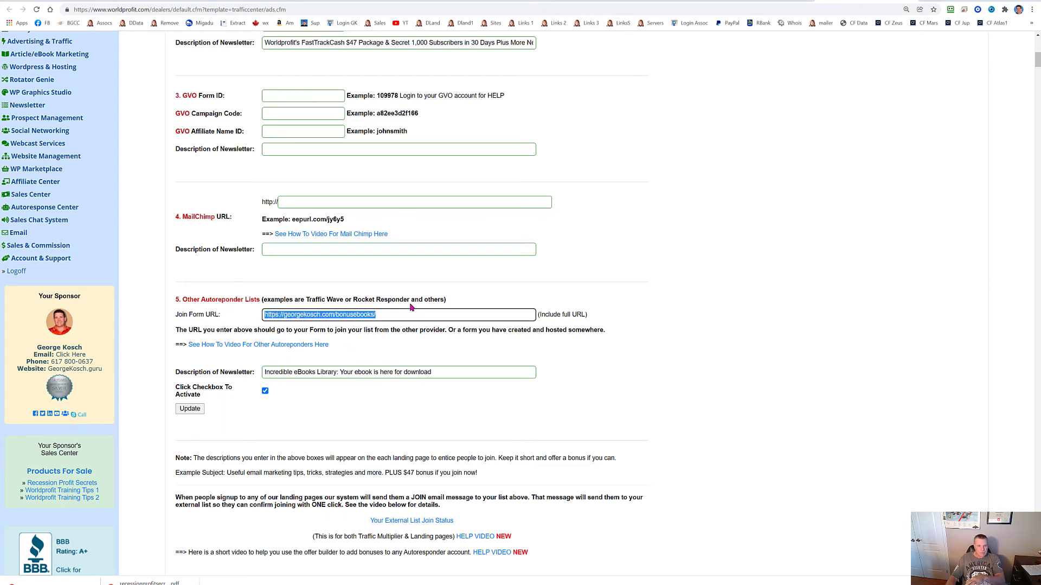
left_click(188, 410)
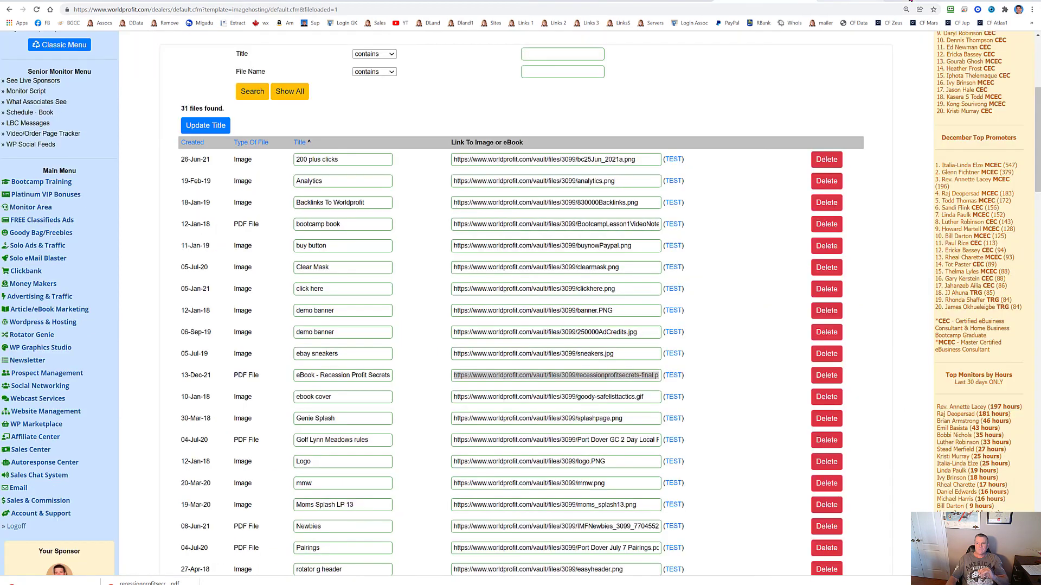
Review the hosted eBook PDF link, the Recession Profit Secrets landing page with its page URL, and the vendor's sales page.
left_click(556, 374)
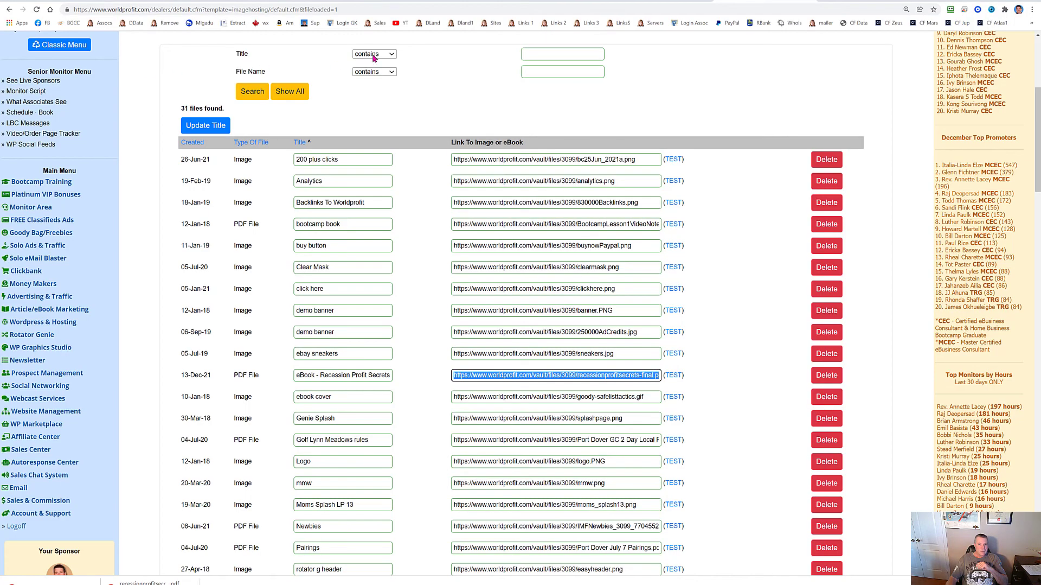
left_click(462, 1)
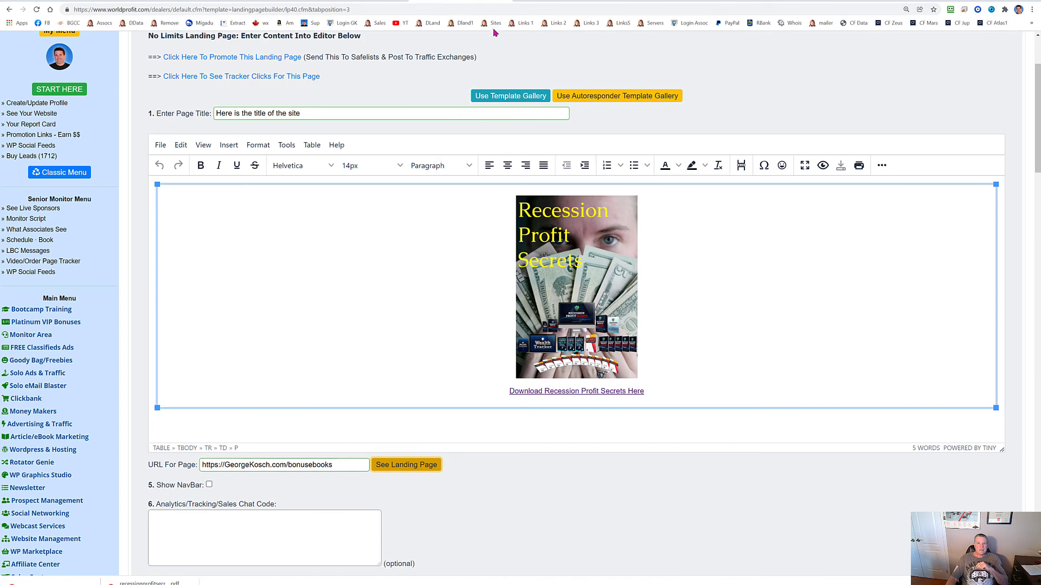
scroll(521, 97, "up", 3)
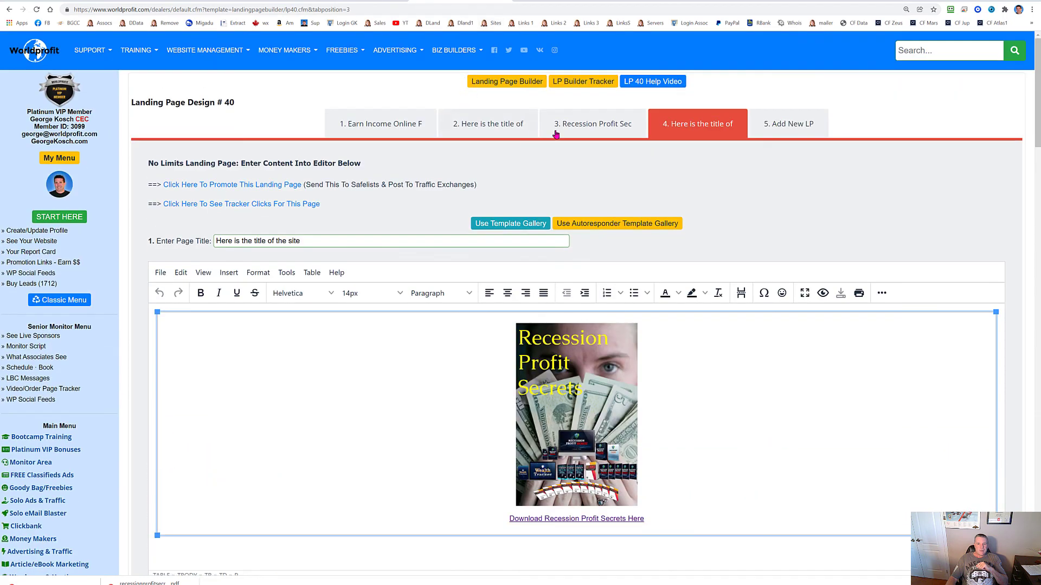
left_click(587, 125)
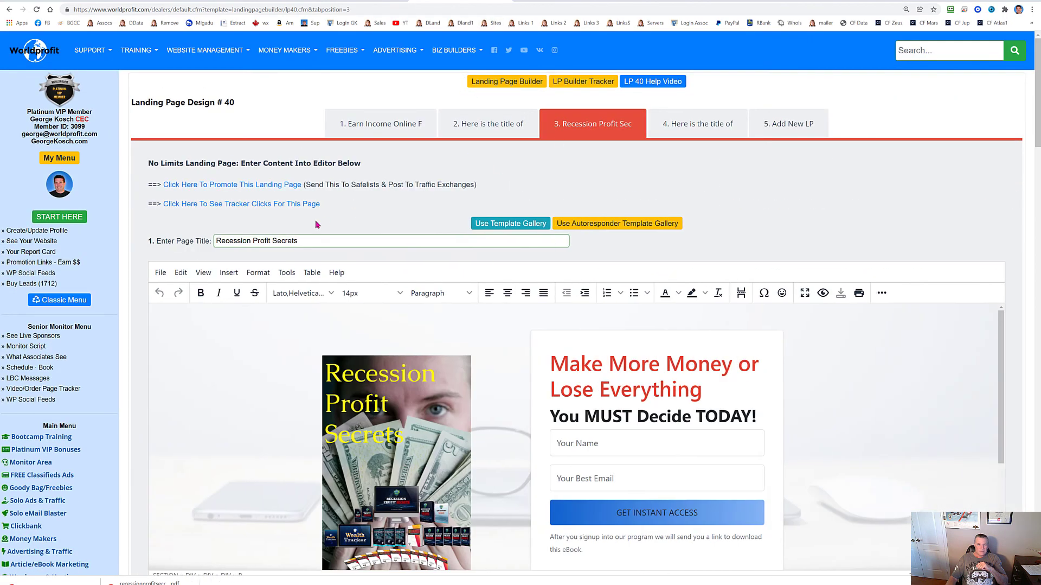
scroll(320, 223, "down", 4)
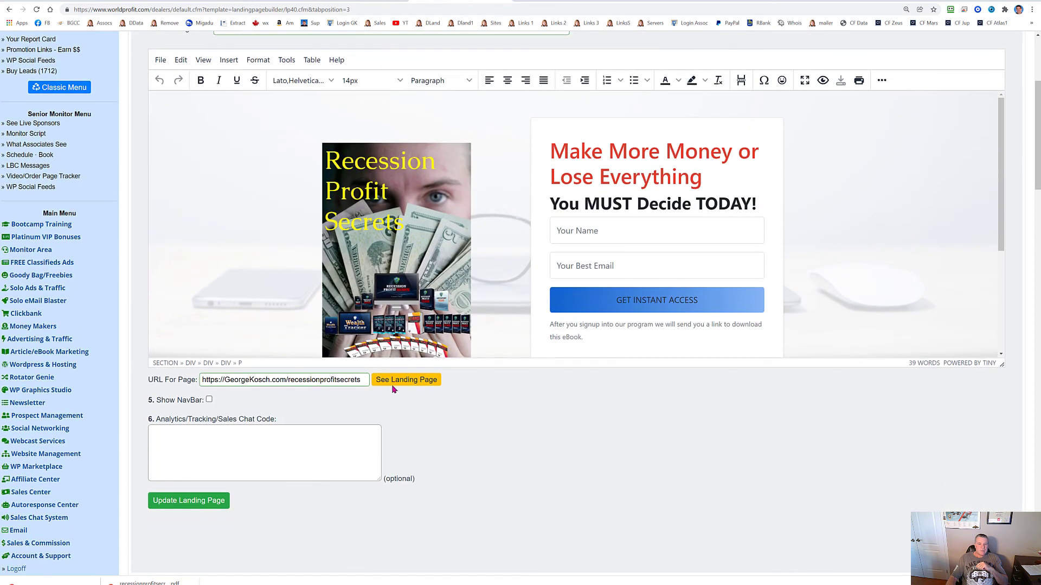
left_click(363, 379)
left_click_drag(363, 379, 187, 377)
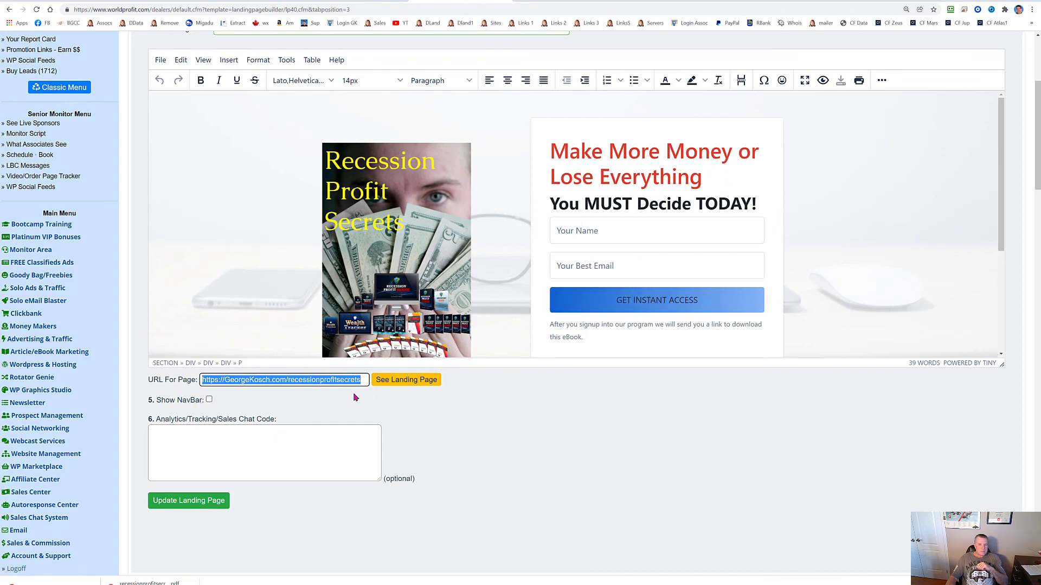
scroll(462, 403, "up", 4)
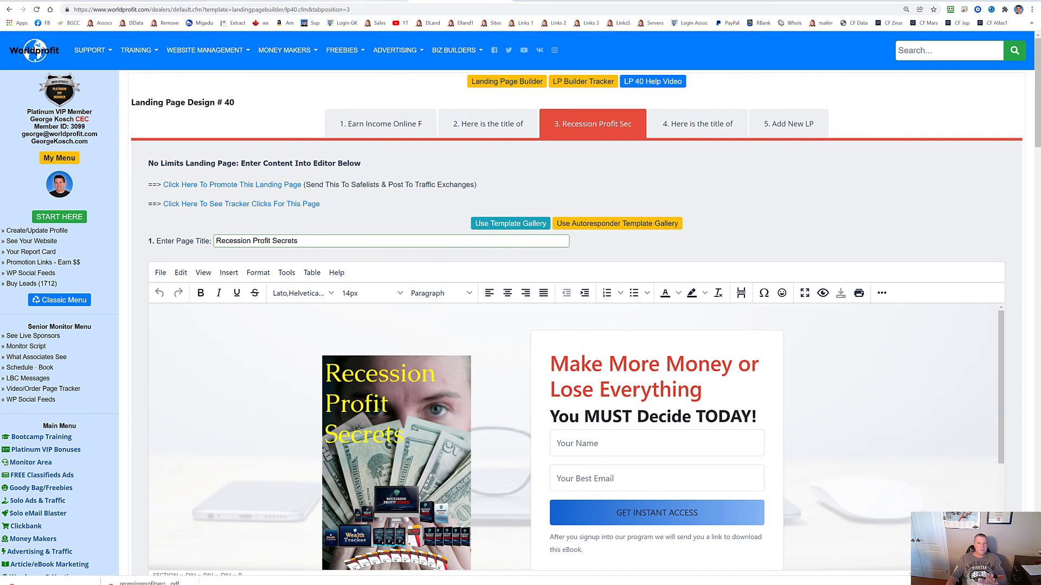
key("ctrl+Tab")
scroll(243, 219, "down", 4)
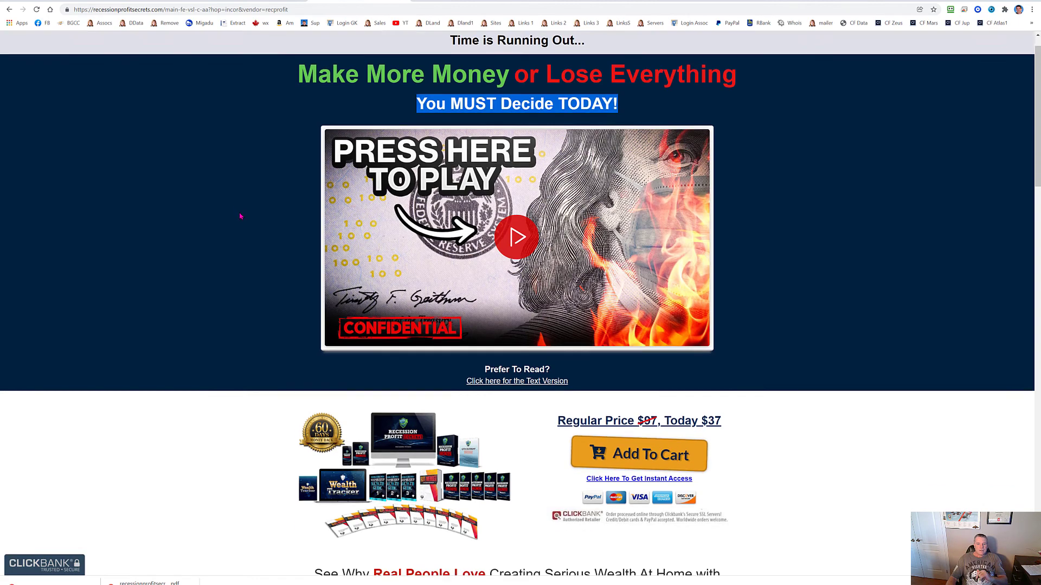
Review the vendor's Recession Profit Secrets sales page against the landing page in the editor and its live version.
scroll(244, 220, "up", 3)
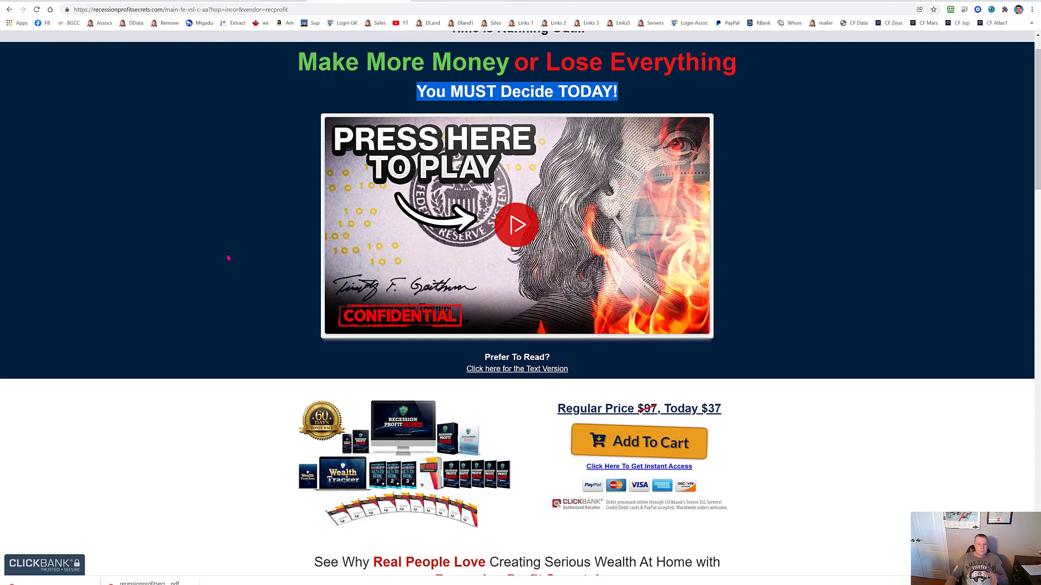
scroll(365, 410, "down", 3)
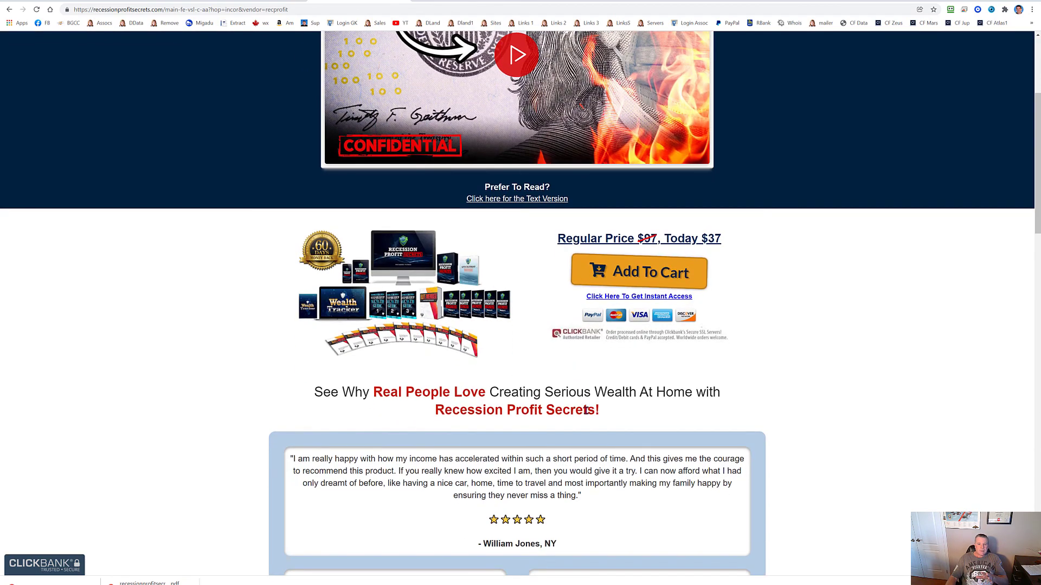
scroll(586, 411, "up", 4)
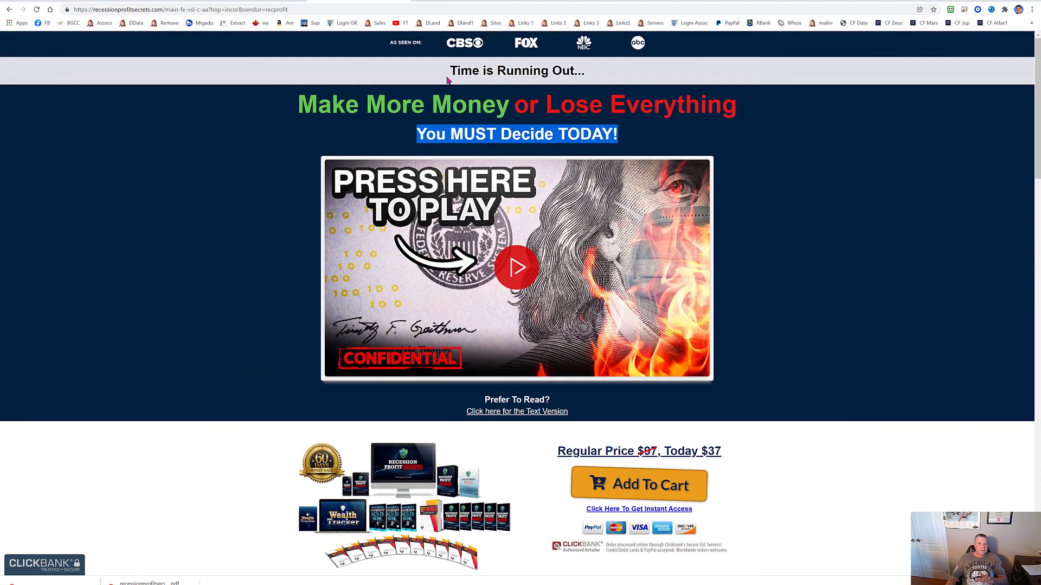
left_click(286, 1)
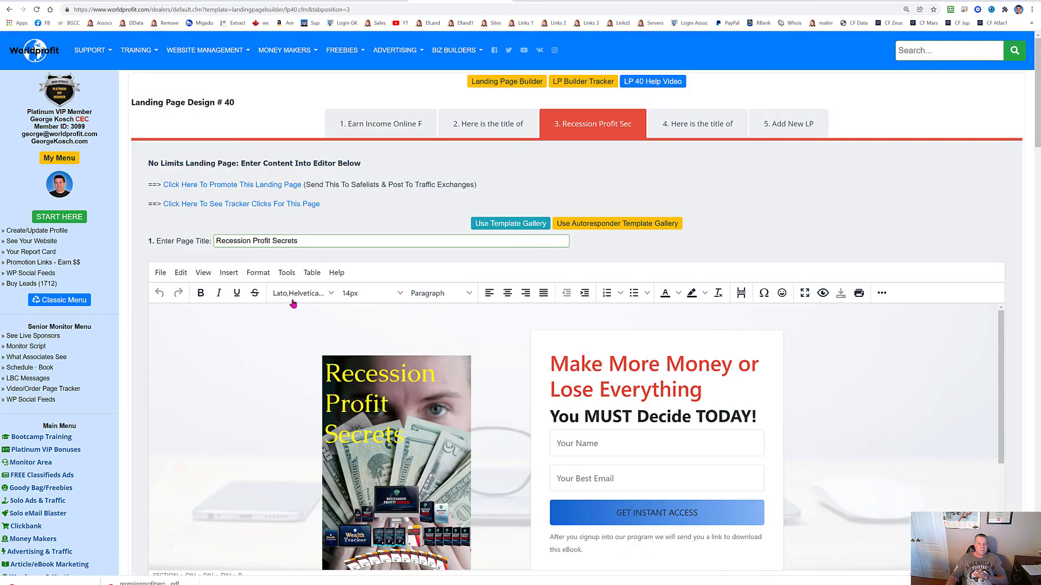
scroll(270, 307, "down", 5)
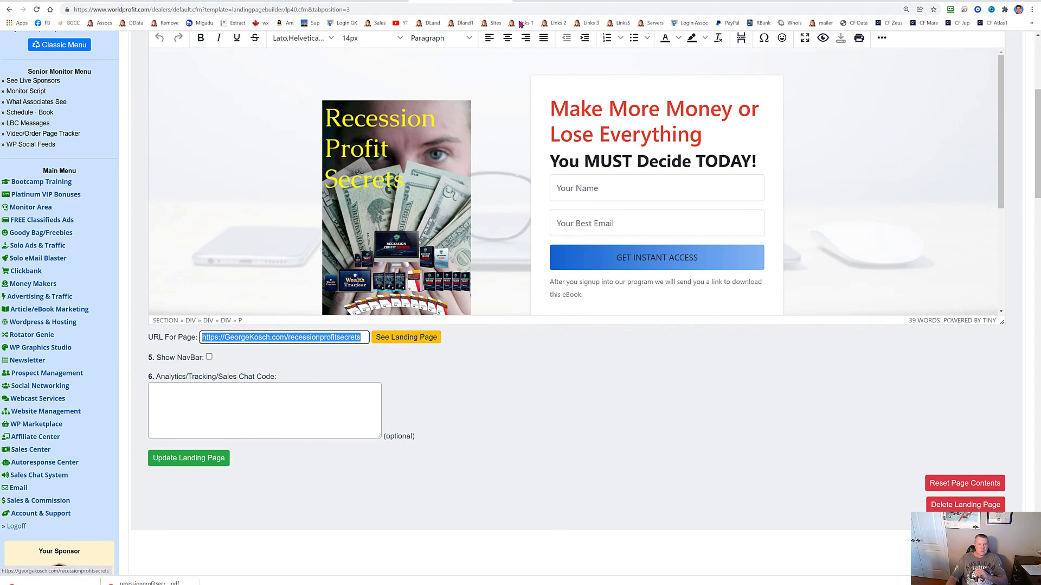
left_click(563, 1)
left_click(635, 2)
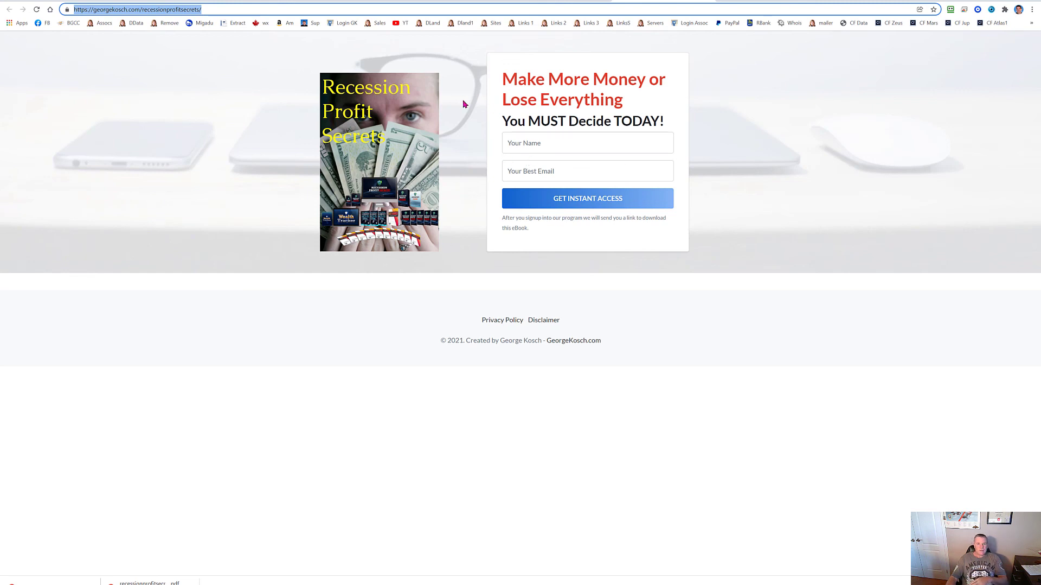
Check the live bonusebooks download page and return to the Link Magic page with the Clickbank eBook Super Funnel System links.
left_click(565, 1)
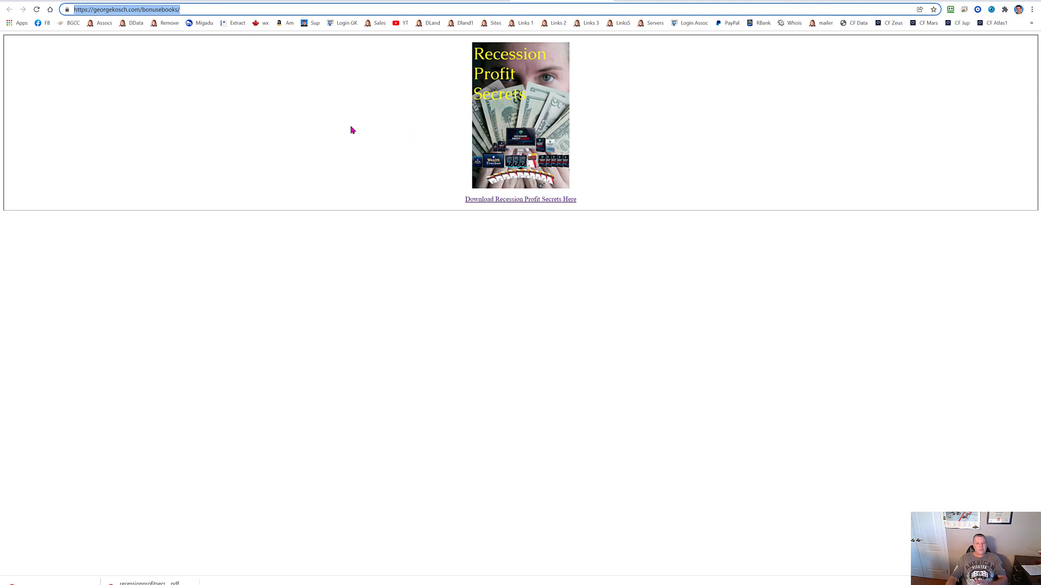
left_click(242, 1)
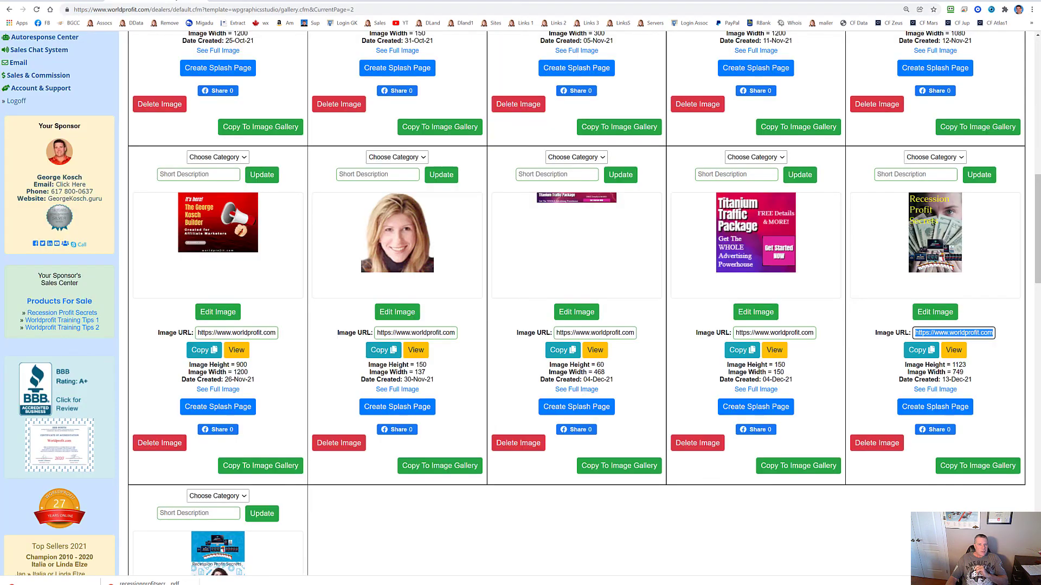
left_click(82, 1)
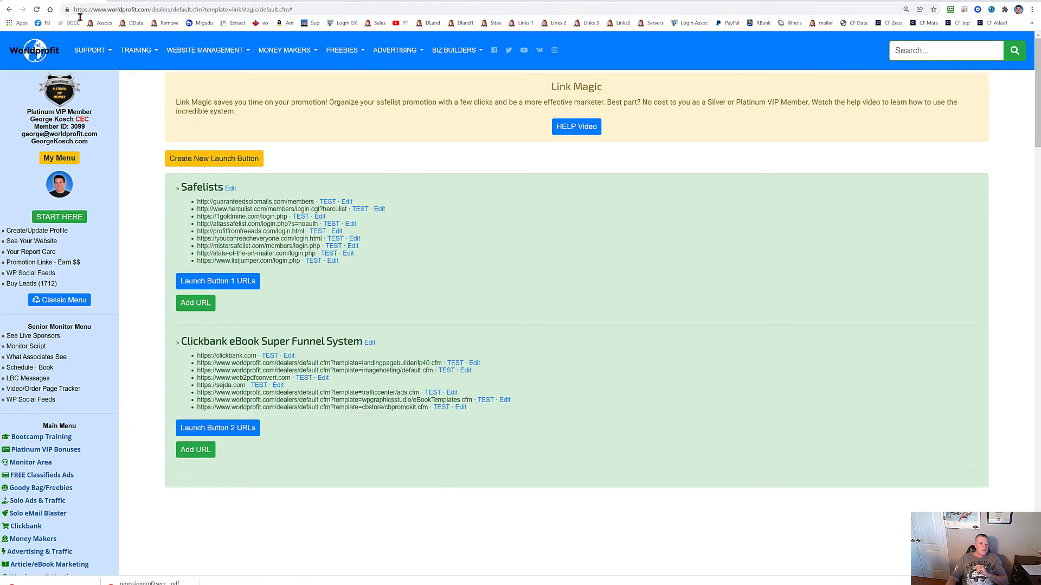